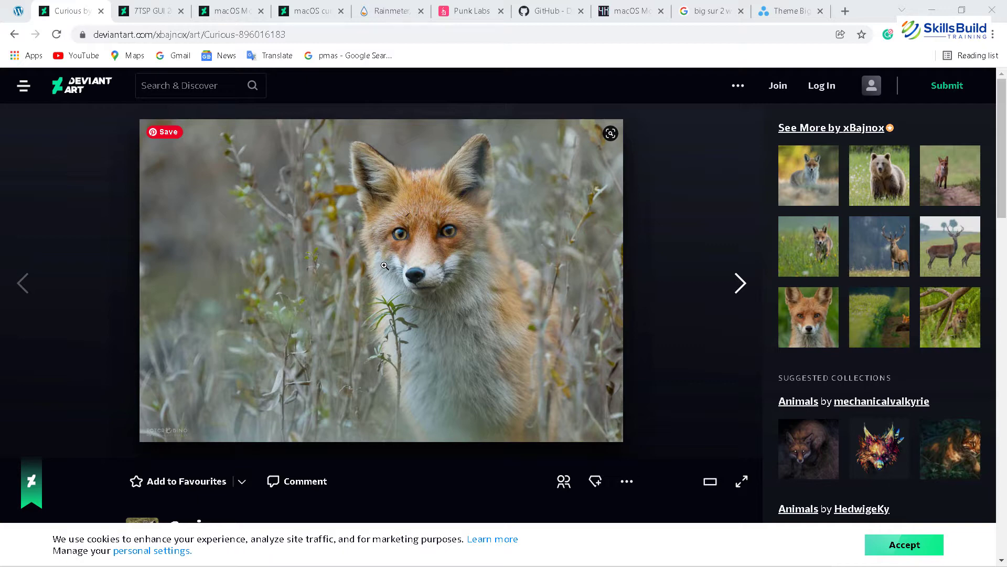
Step: Review the download pages for the 7TSP GUI 2019 Edition and the Big Sur 2 theme for Windows 10
{"action": "left_click", "coordinate": [152, 12]}
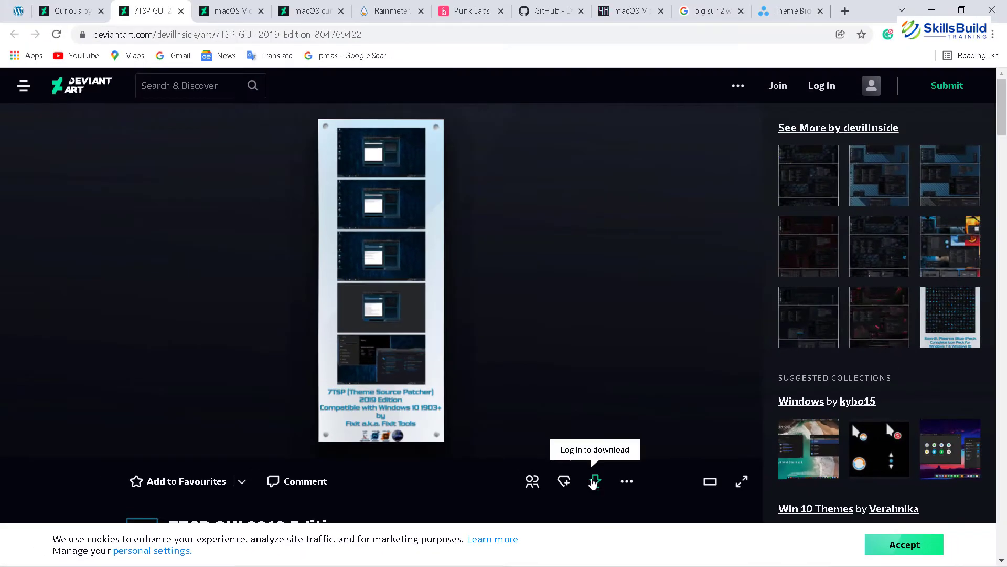
{"action": "scroll", "coordinate": [592, 482], "scroll_direction": "down", "scroll_amount": 5}
{"action": "scroll", "coordinate": [591, 481], "scroll_direction": "up", "scroll_amount": 5}
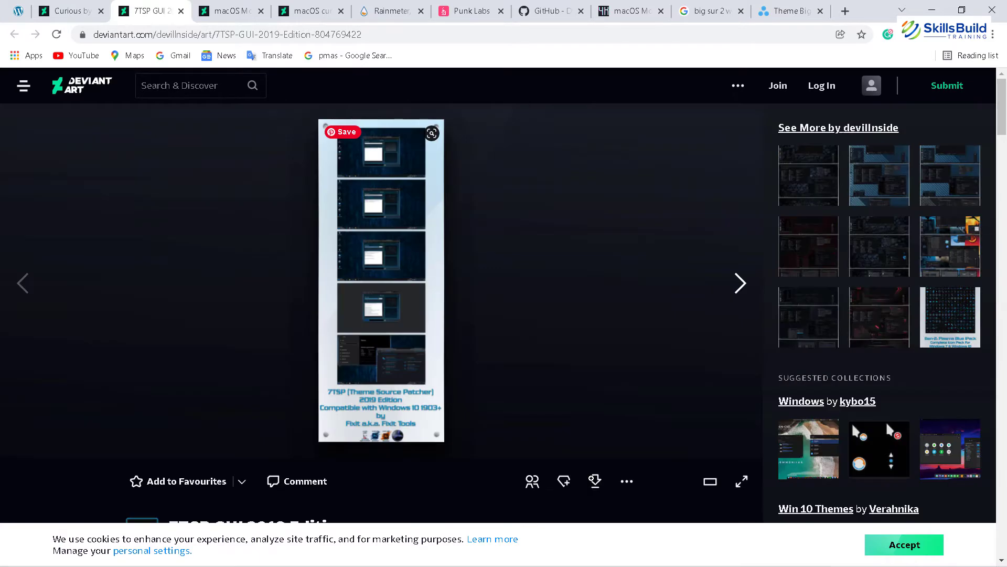
{"action": "left_click", "coordinate": [793, 9]}
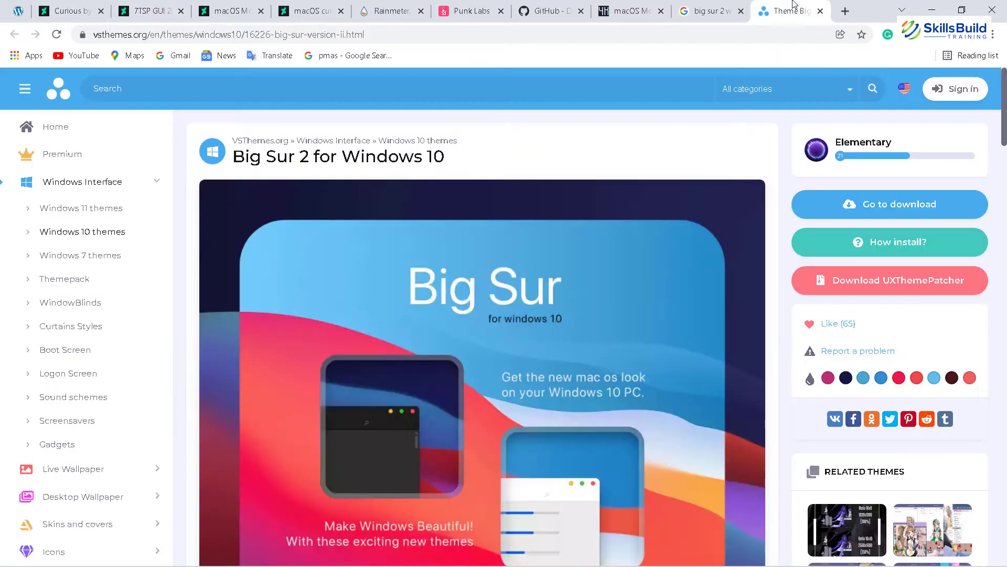
{"action": "mouse_move", "coordinate": [407, 218]}
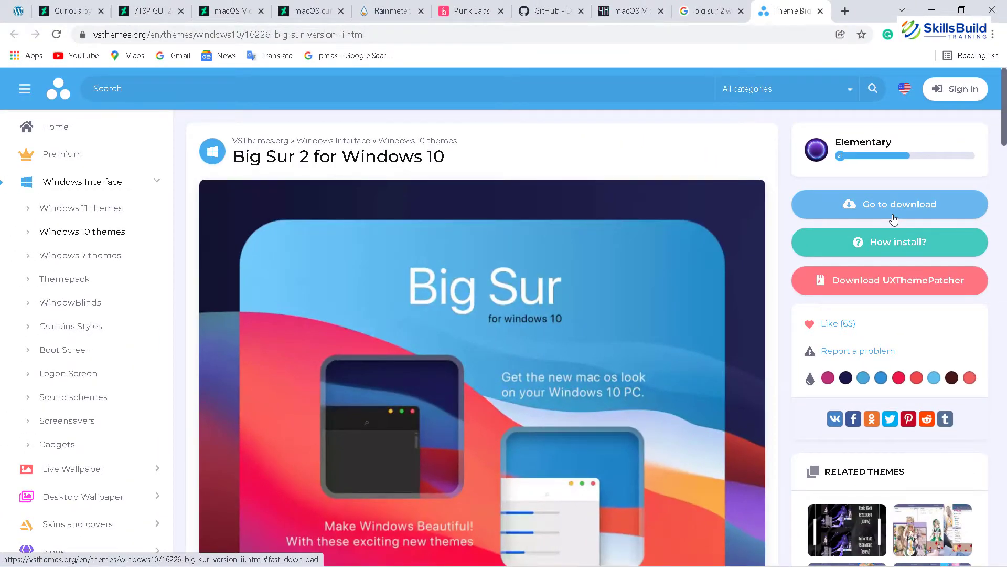
Step: Review the DeviantArt pages for the macOS Monterey RocketDock pack and the macOS cursors for Windows
{"action": "key", "text": "ctrl+4"}
{"action": "scroll", "coordinate": [893, 218], "scroll_direction": "down", "scroll_amount": 1}
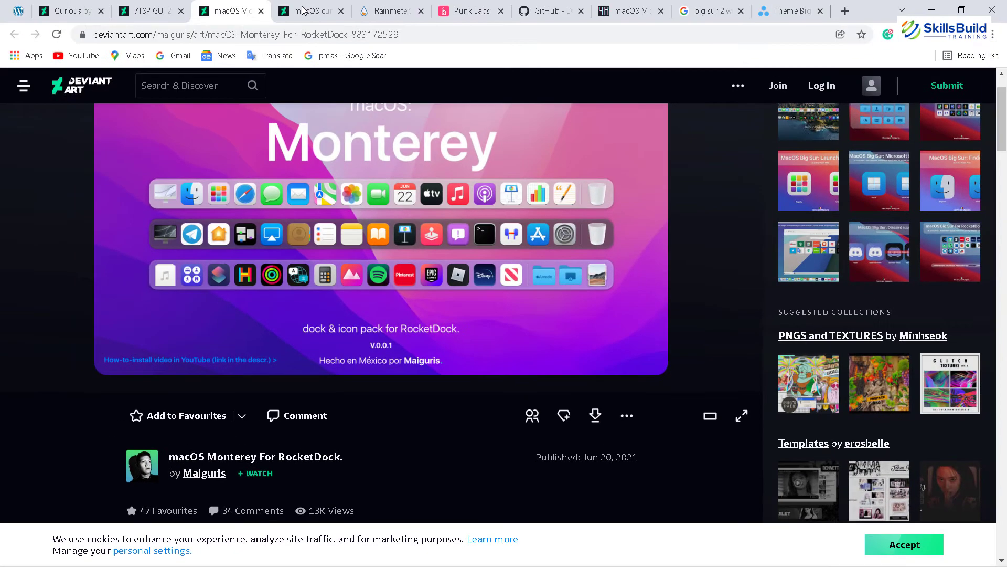
{"action": "left_click", "coordinate": [295, 15]}
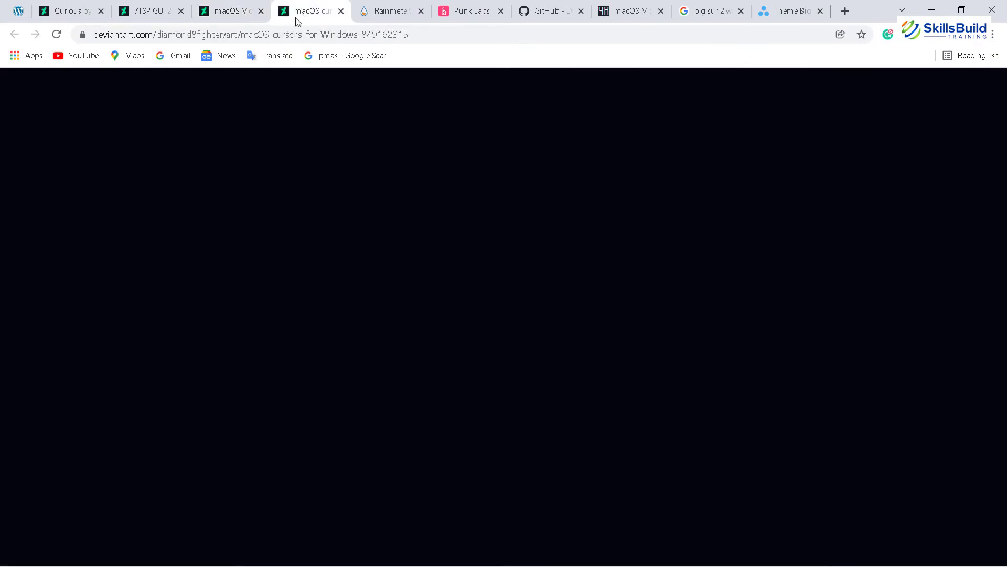
{"action": "scroll", "coordinate": [164, 269], "scroll_direction": "down", "scroll_amount": 1}
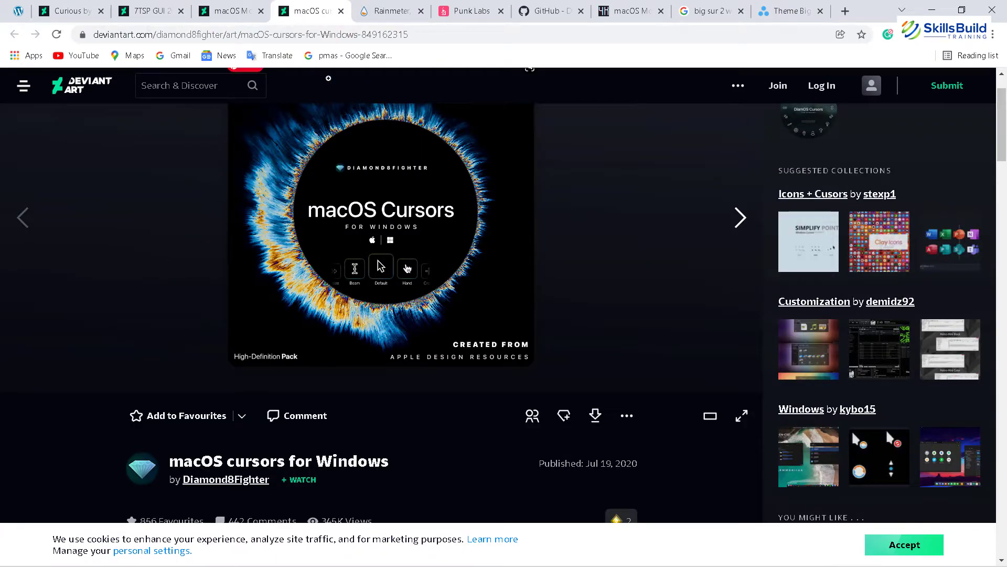
Step: View the Rainmeter download page and locate the RocketDock download on the Punk Labs site
{"action": "left_click", "coordinate": [391, 11]}
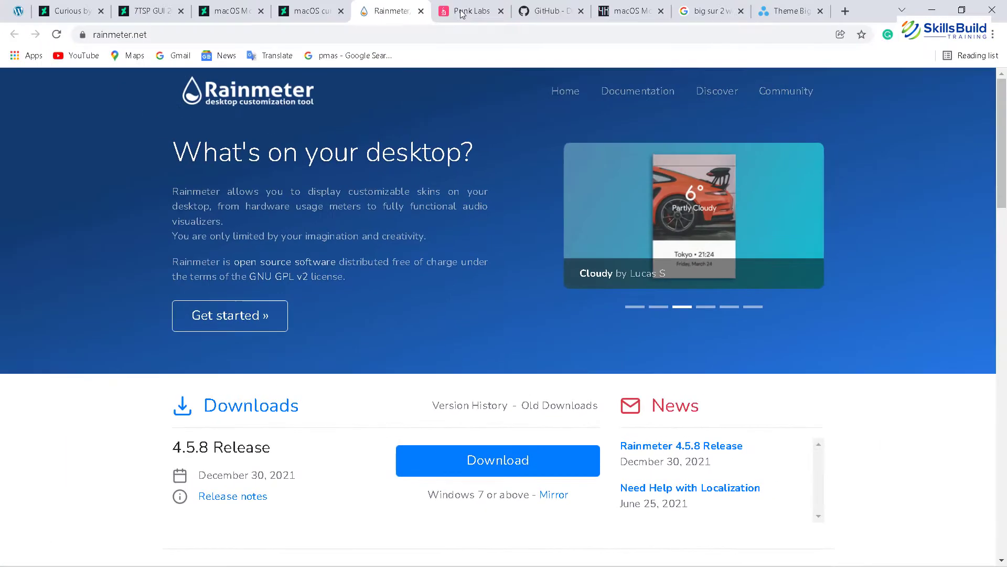
{"action": "left_click", "coordinate": [463, 15]}
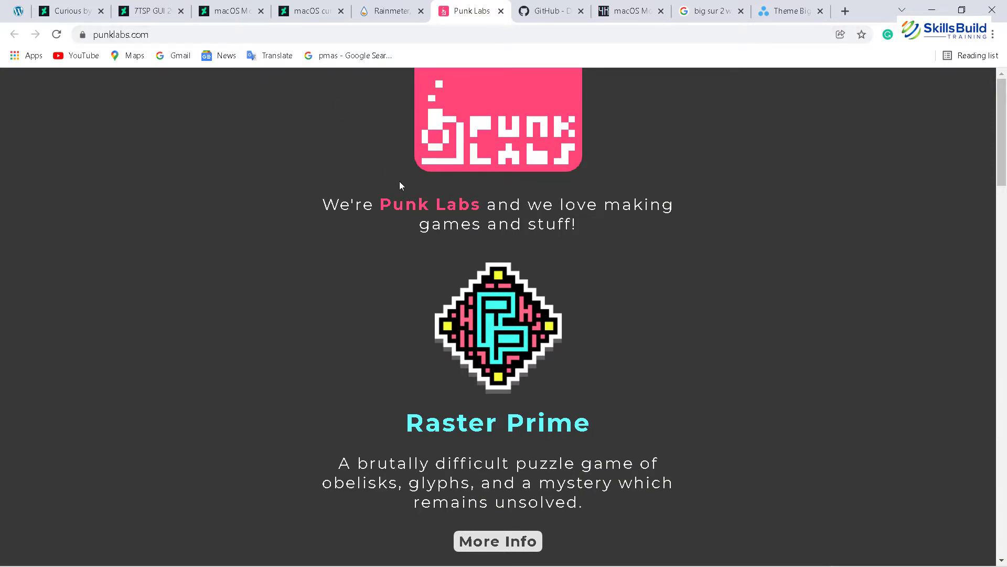
{"action": "scroll", "coordinate": [401, 185], "scroll_direction": "down", "scroll_amount": 3}
{"action": "scroll", "coordinate": [399, 184], "scroll_direction": "down", "scroll_amount": 20}
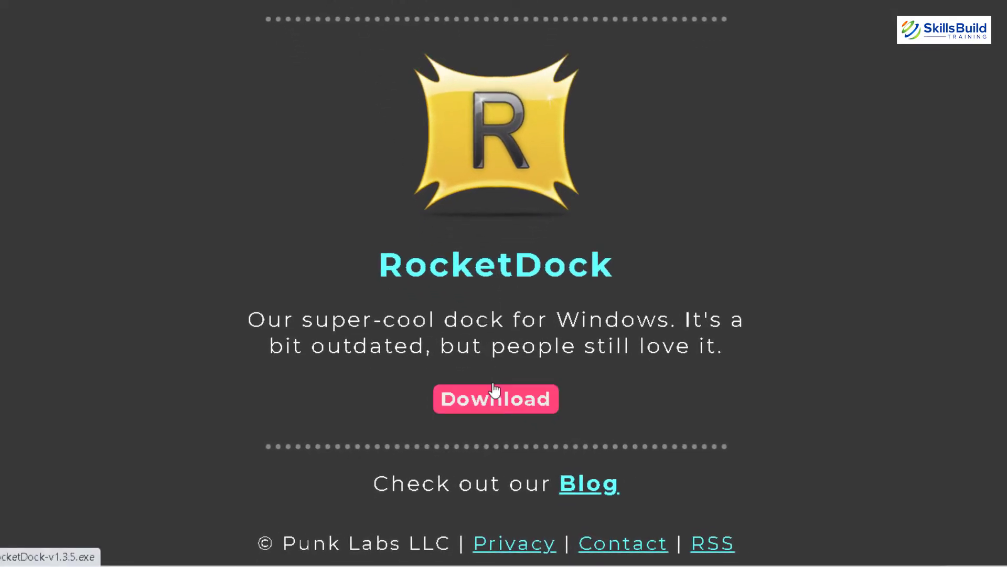
Step: Open the Droptop Basic Version.rmskin file page on GitHub and view the macOS Monterey wallpaper page
{"action": "left_click", "coordinate": [547, 12]}
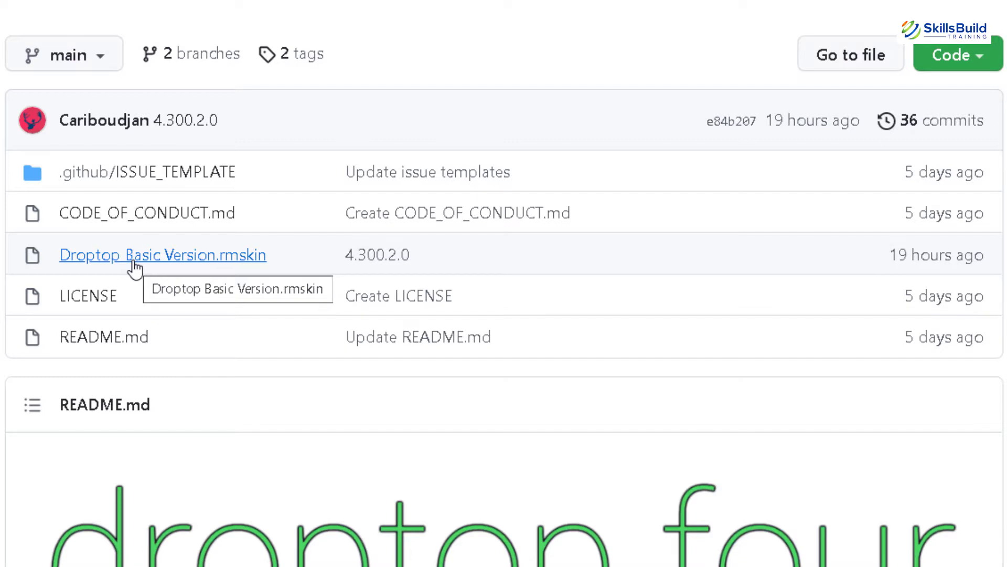
{"action": "left_click", "coordinate": [135, 269]}
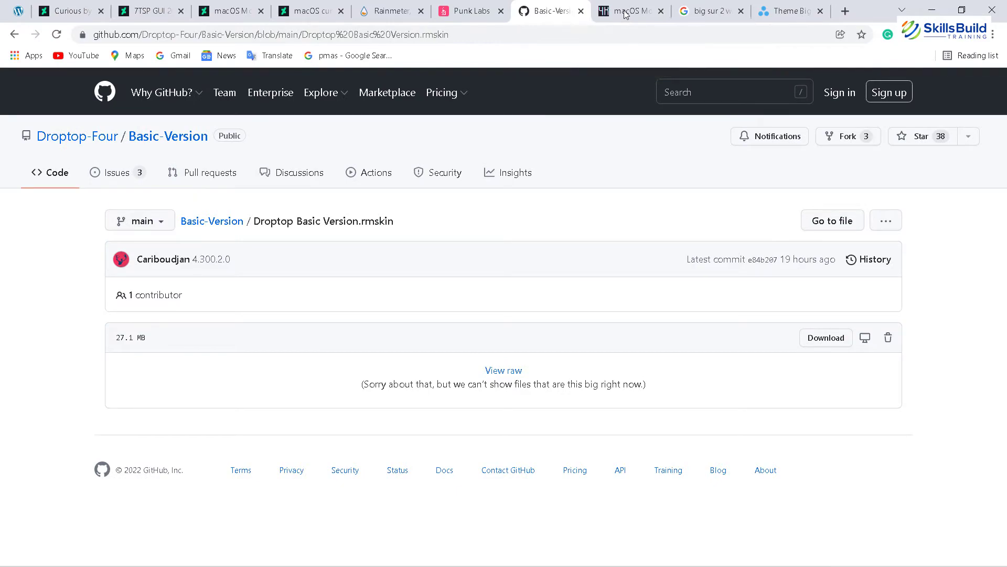
{"action": "left_click", "coordinate": [625, 14]}
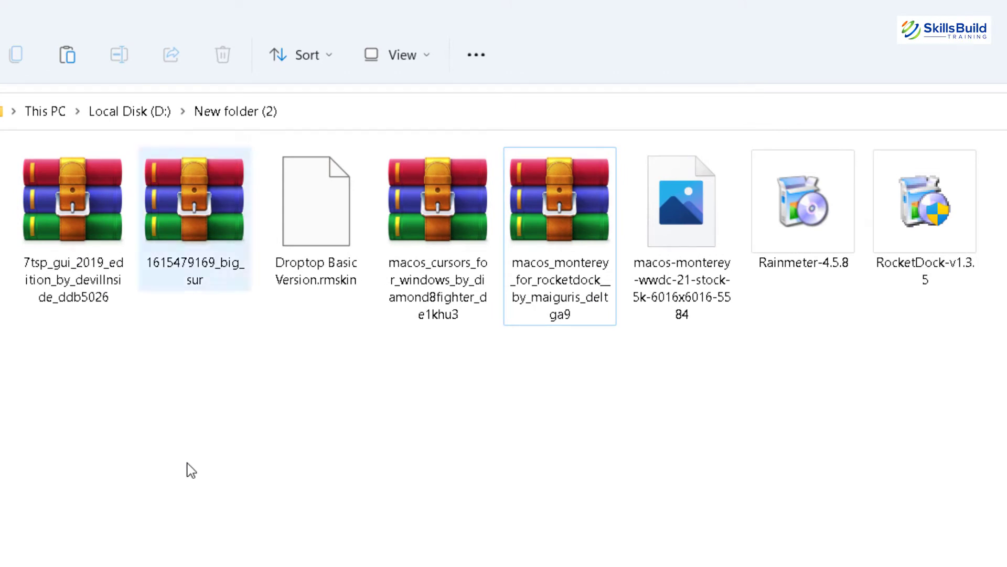
{"action": "left_click", "coordinate": [171, 187]}
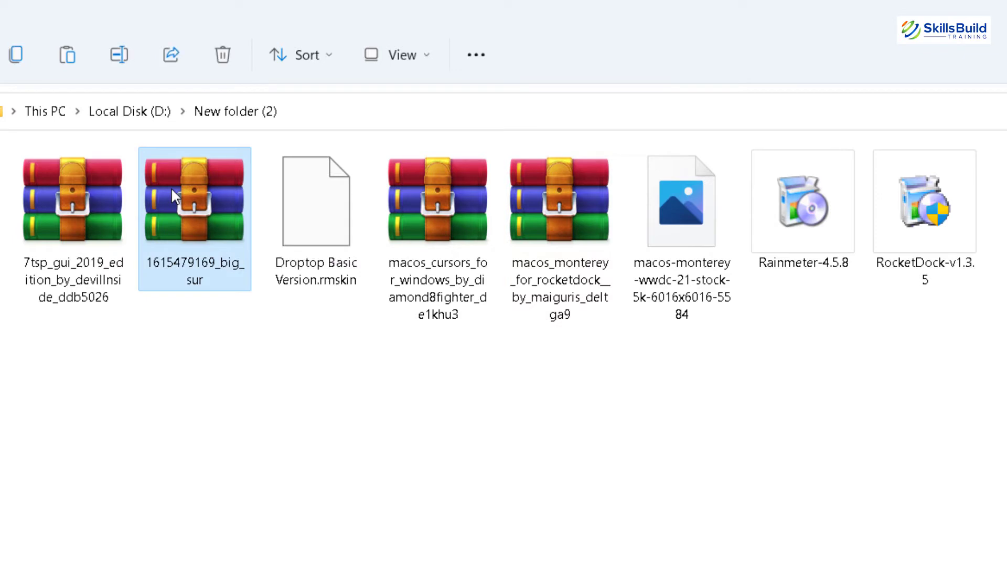
{"action": "right_click", "coordinate": [171, 187]}
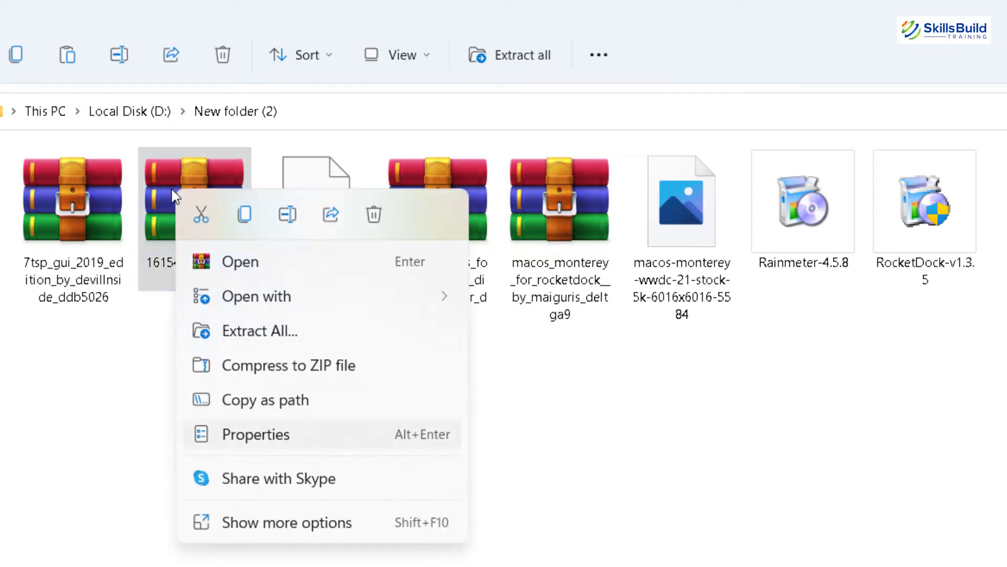
{"action": "left_click", "coordinate": [215, 519]}
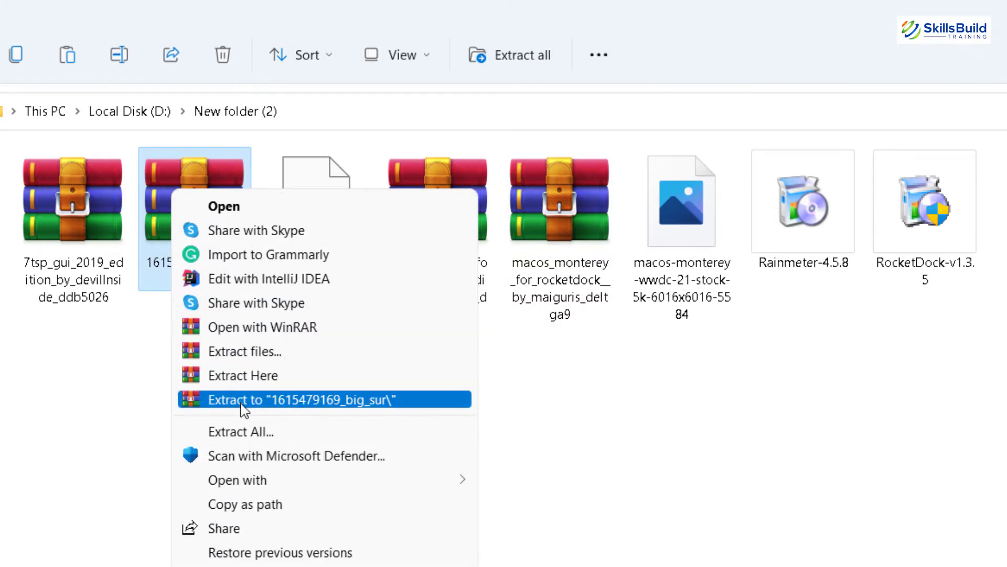
{"action": "left_click", "coordinate": [293, 401]}
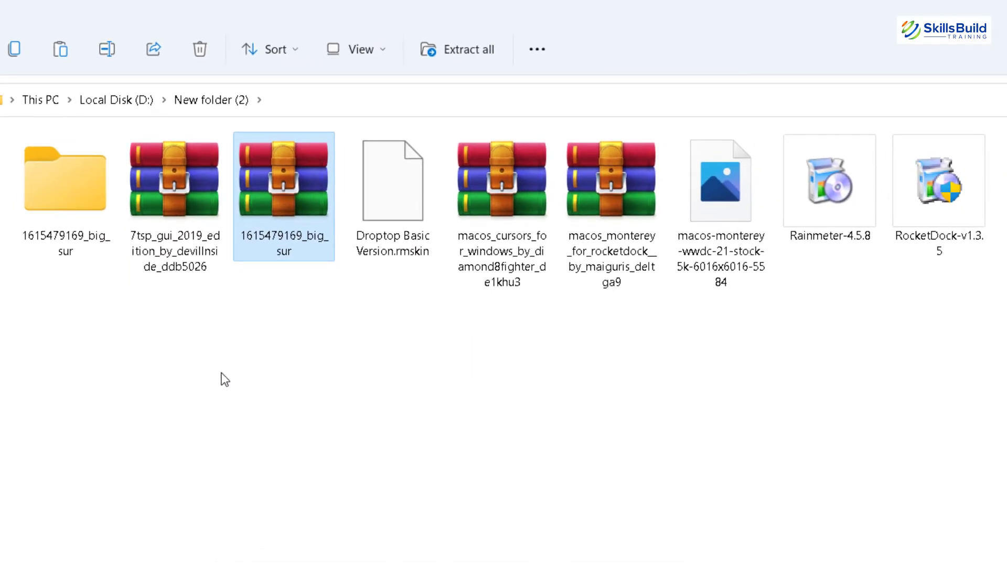
Step: Extract the 7tsp_gui_2019_edition archive into a folder of the same name
{"action": "left_click", "coordinate": [163, 201]}
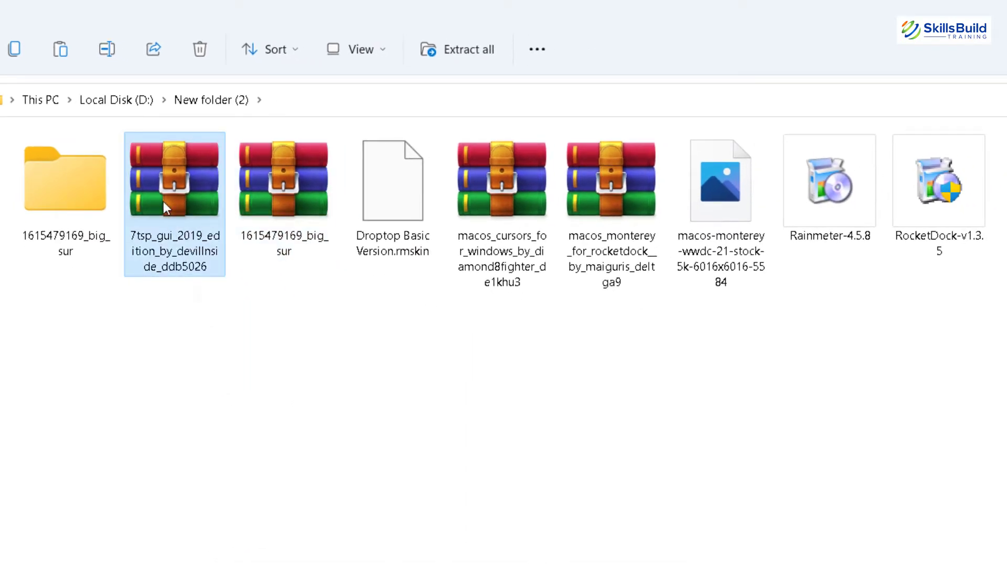
{"action": "right_click", "coordinate": [162, 200]}
{"action": "left_click", "coordinate": [210, 499]}
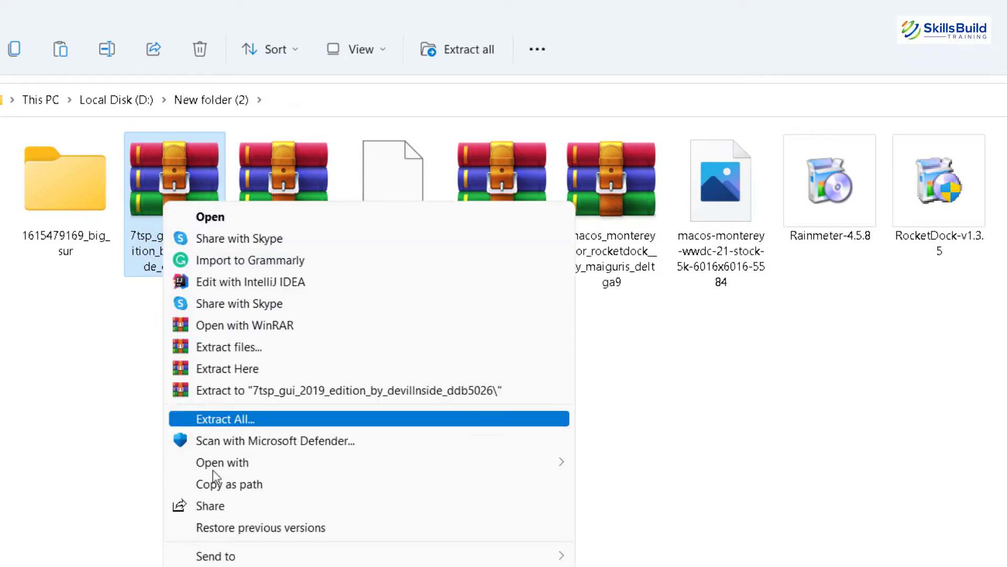
{"action": "left_click", "coordinate": [220, 392]}
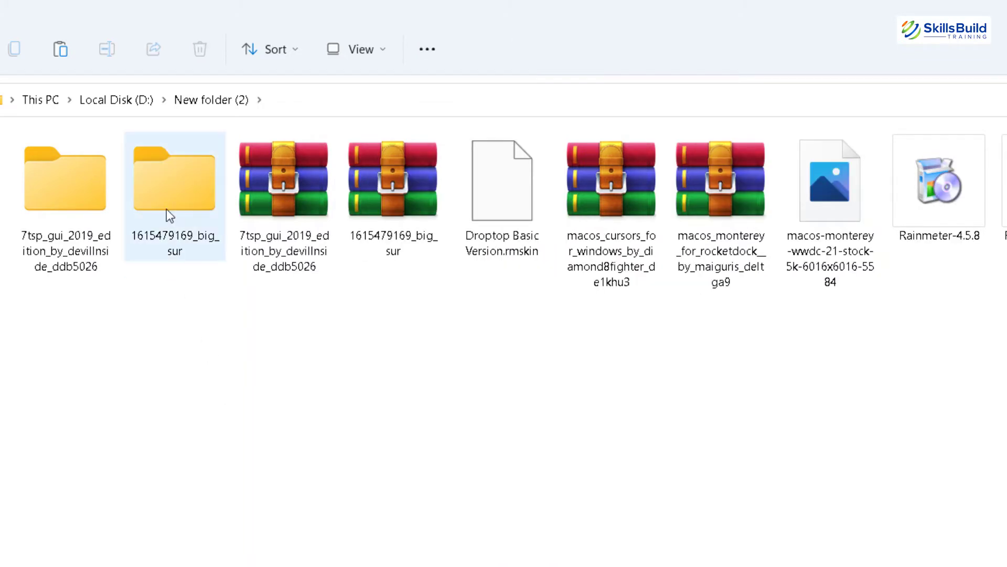
Step: Open the Big Sur Icon Themes 2 July 29 folder inside the extracted Big Sur Windows 10 Suite and examine its theme archives
{"action": "double_click", "coordinate": [166, 210]}
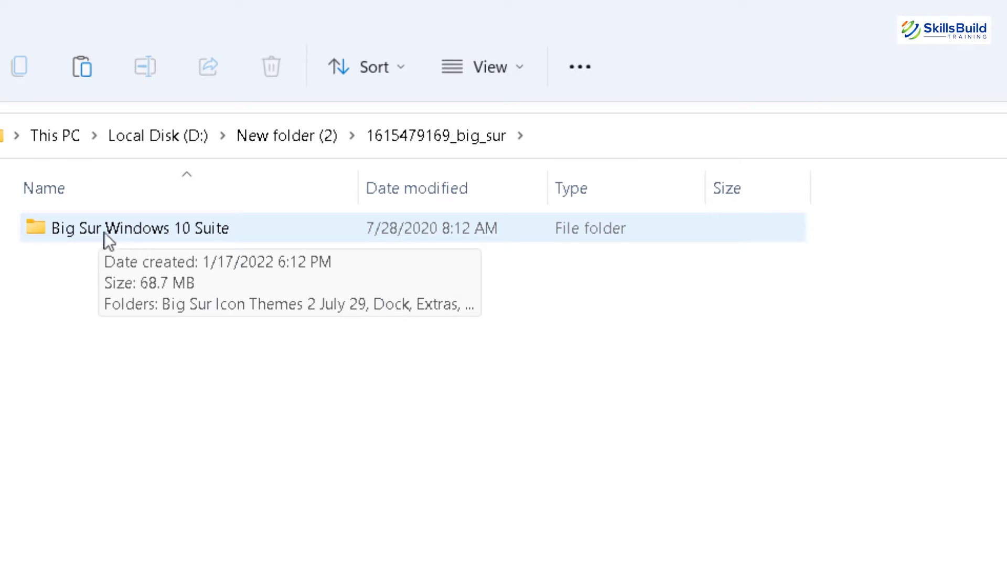
{"action": "double_click", "coordinate": [103, 231]}
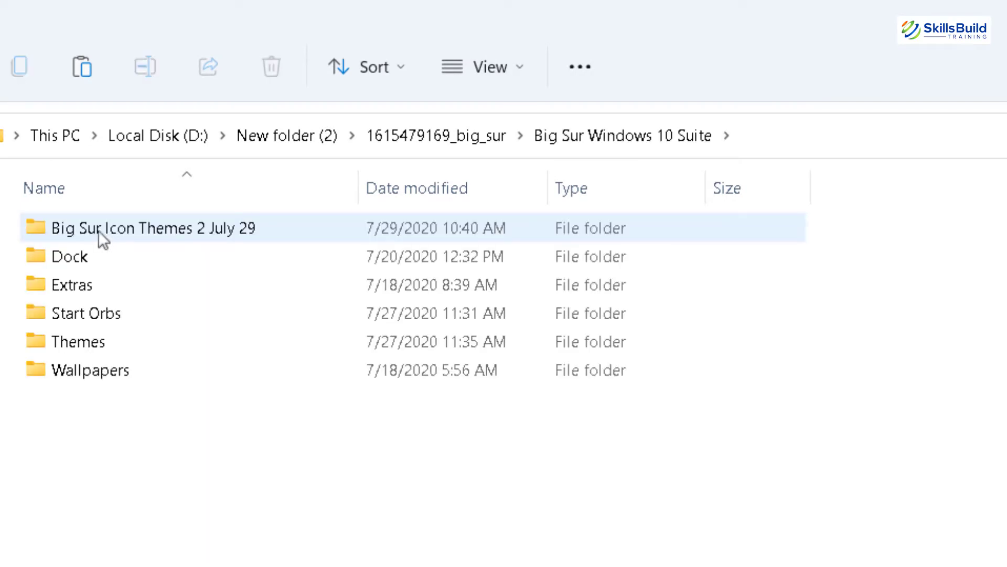
{"action": "double_click", "coordinate": [77, 228]}
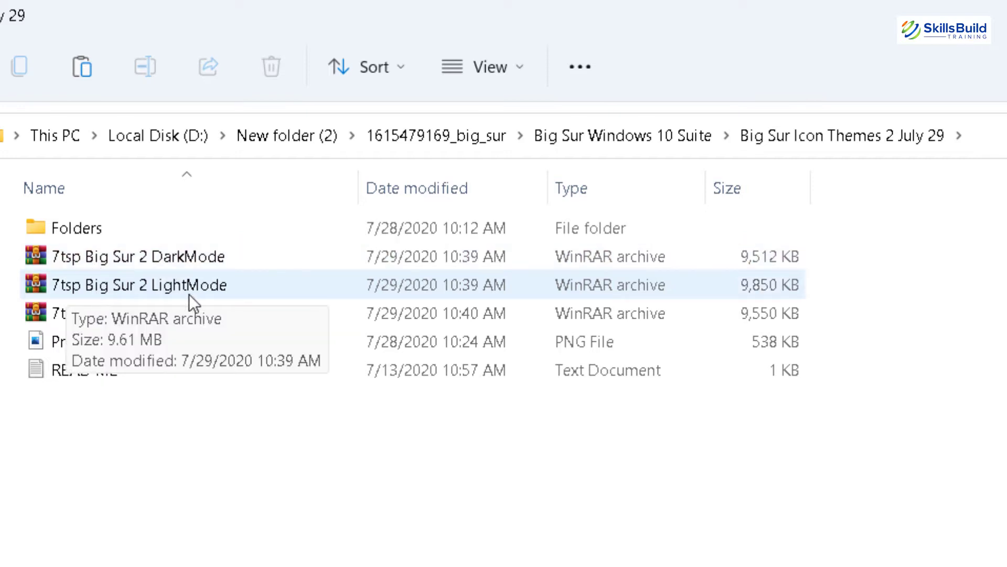
Step: In the extracted 7tsp_gui_2019_edition folder, change the extension of 7tsp GUI v0.6(2019) to .exe and accept the extension change
{"action": "left_click", "coordinate": [294, 137]}
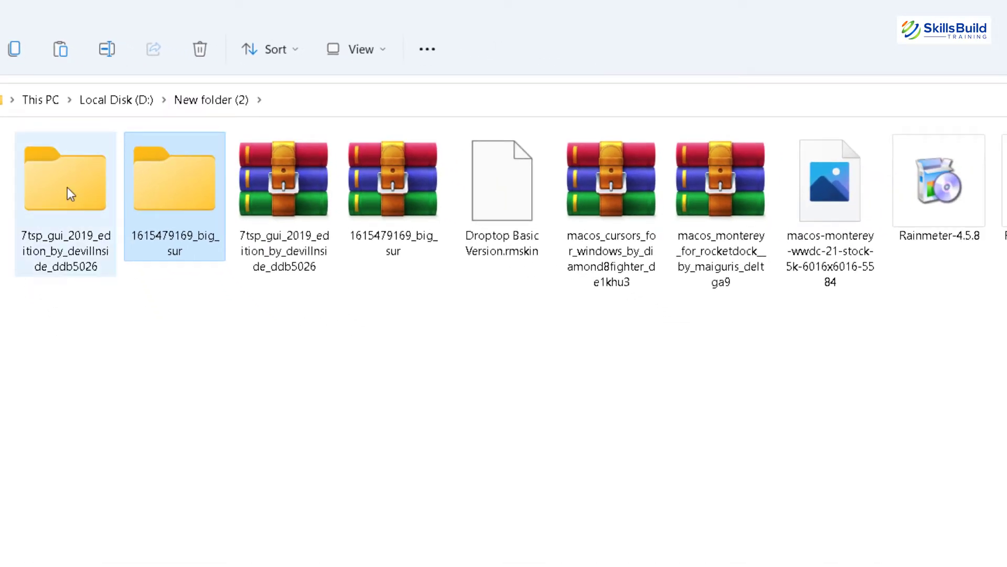
{"action": "left_click", "coordinate": [69, 189]}
{"action": "double_click", "coordinate": [67, 188]}
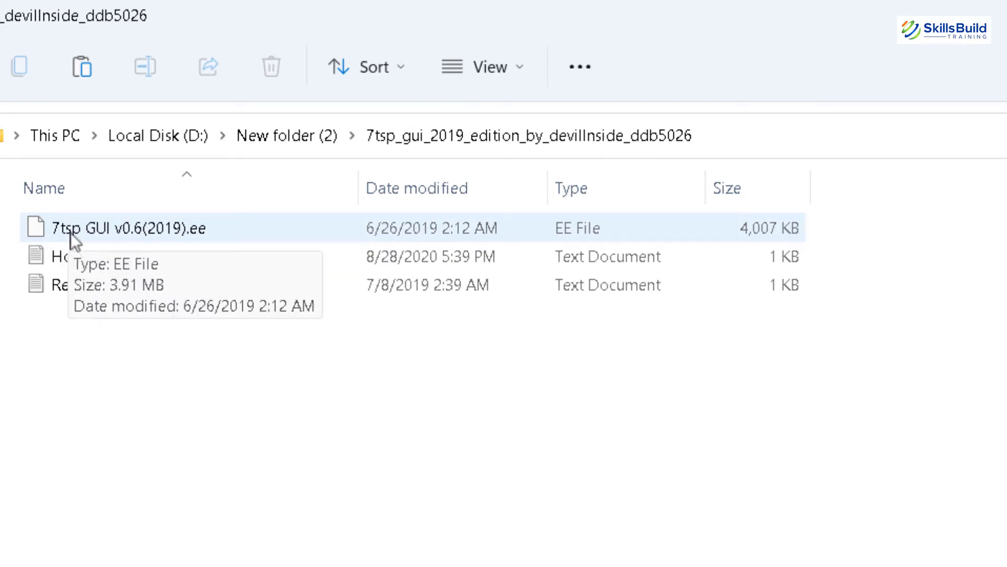
{"action": "right_click", "coordinate": [67, 230]}
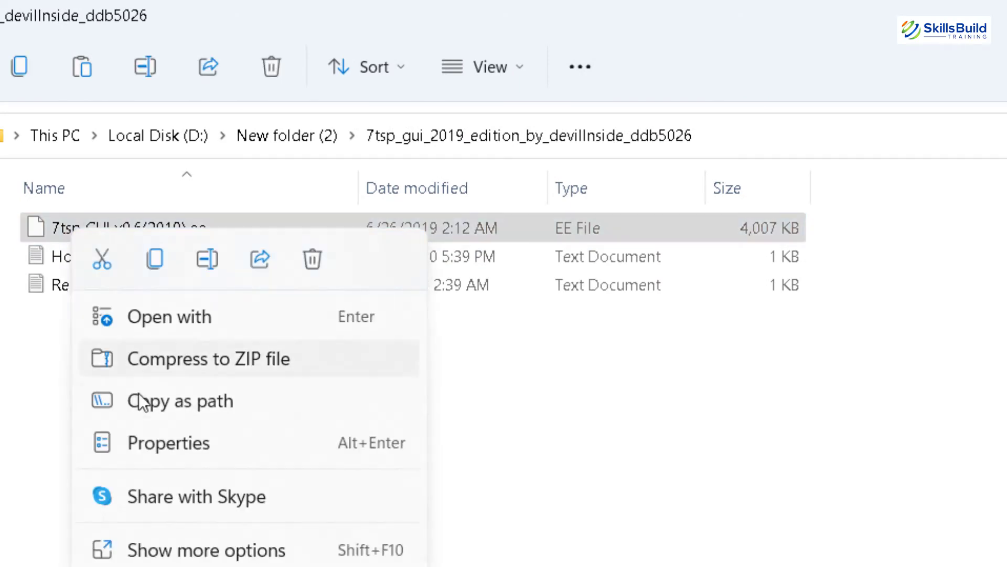
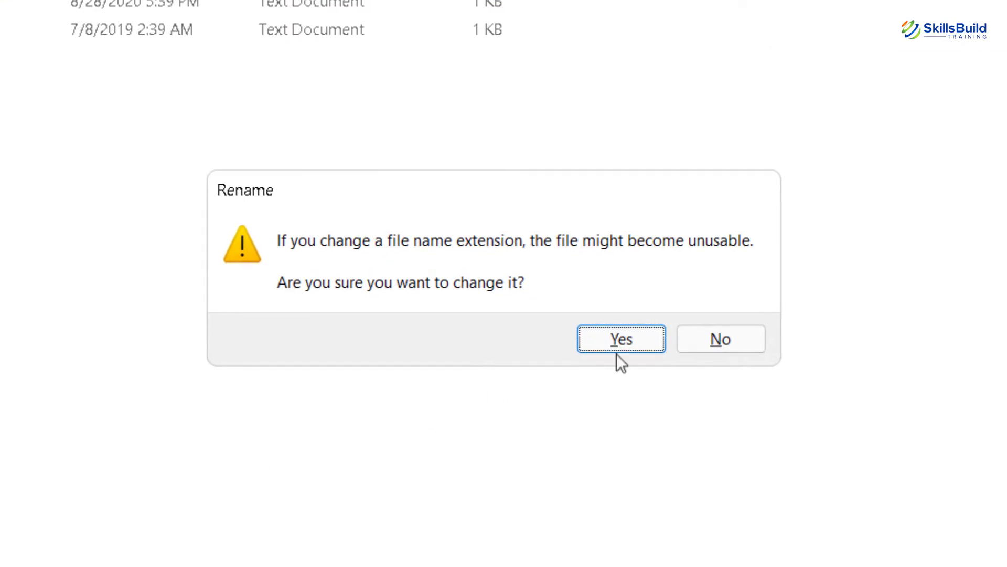
{"action": "left_click", "coordinate": [622, 362]}
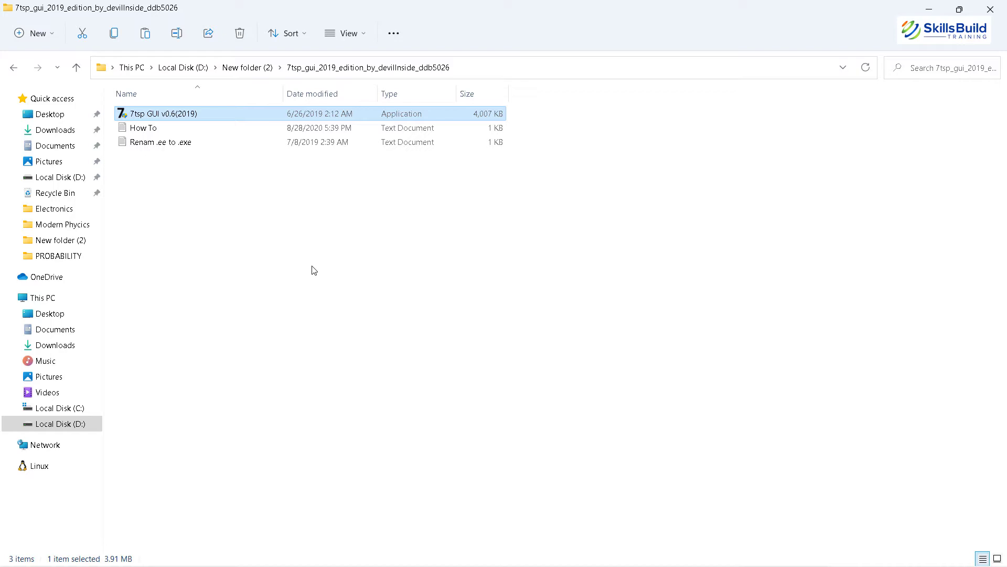
Step: Create a system restore point with the description "Before Customization"
{"action": "key", "text": "super"}
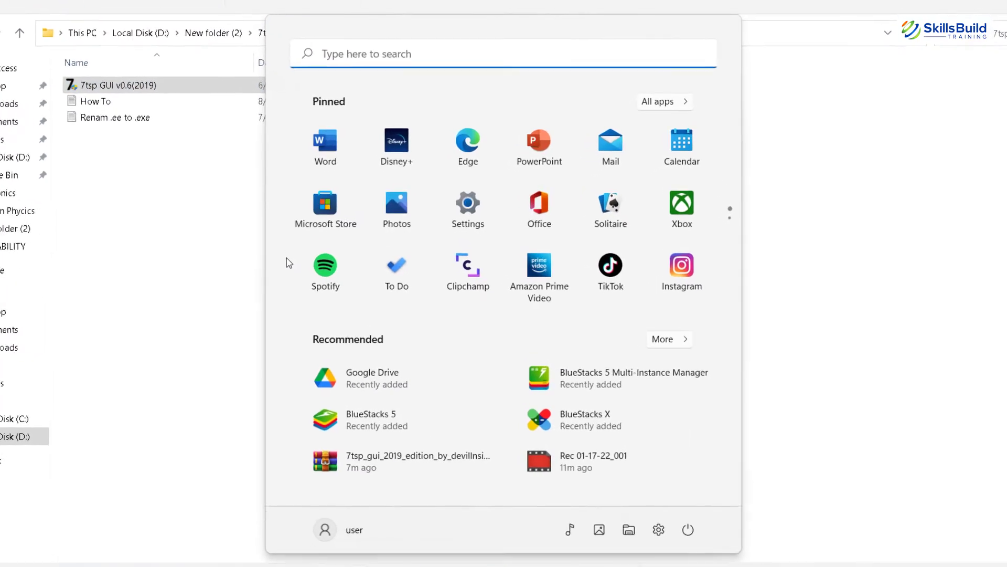
{"action": "type", "text": "restor"}
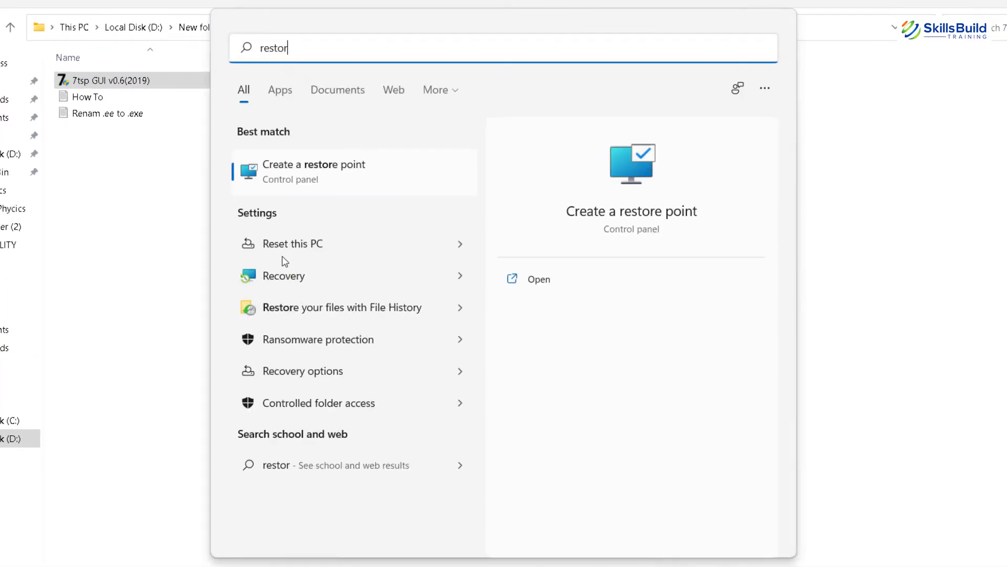
{"action": "left_click", "coordinate": [316, 181]}
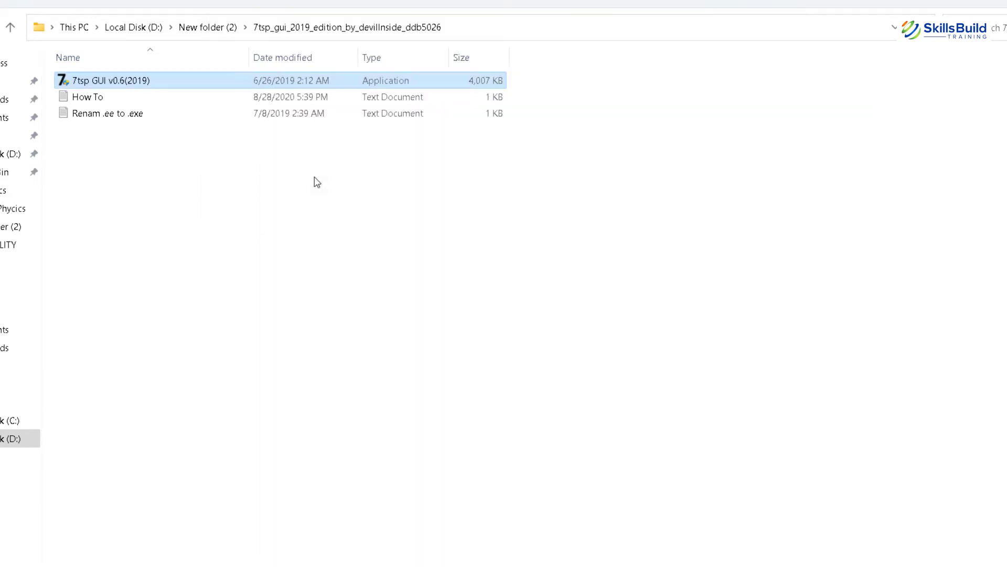
{"action": "left_click", "coordinate": [417, 470]}
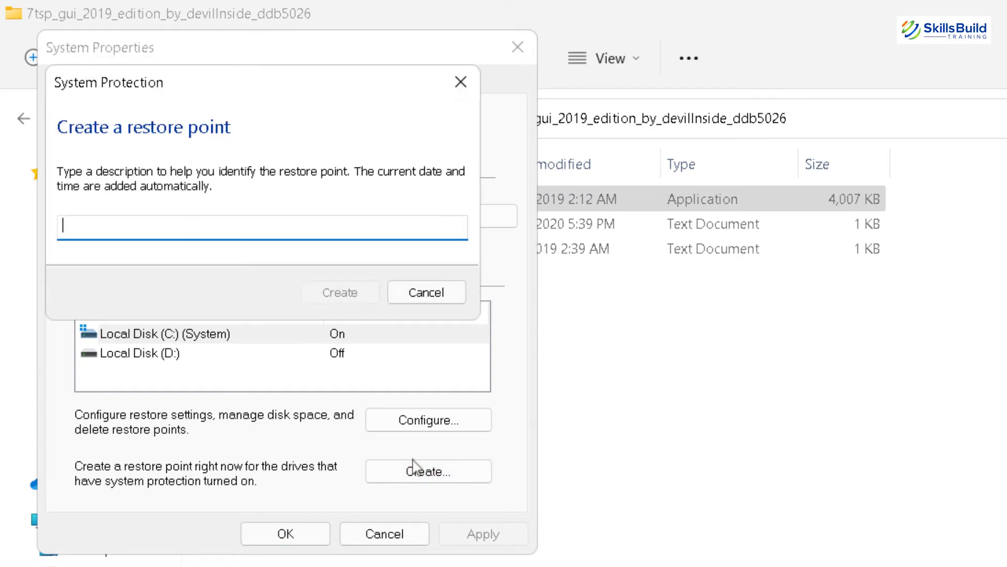
{"action": "type", "text": "B"}
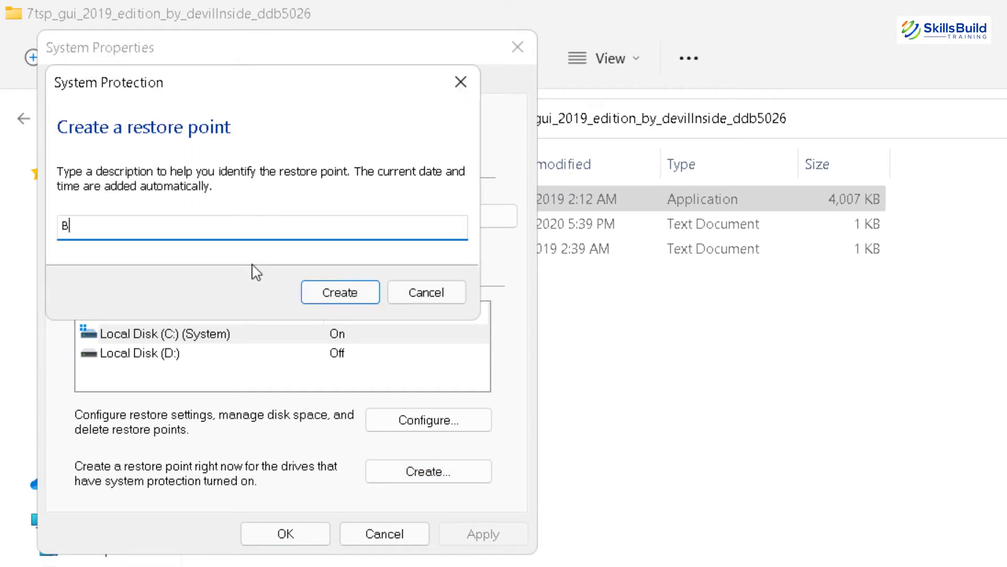
{"action": "type", "text": "efore Customization"}
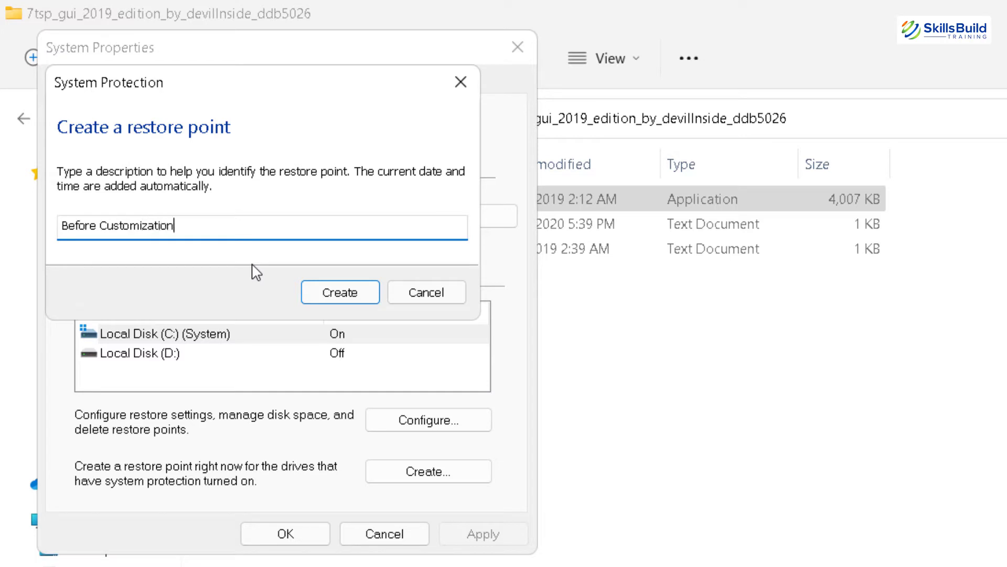
{"action": "left_click", "coordinate": [324, 297]}
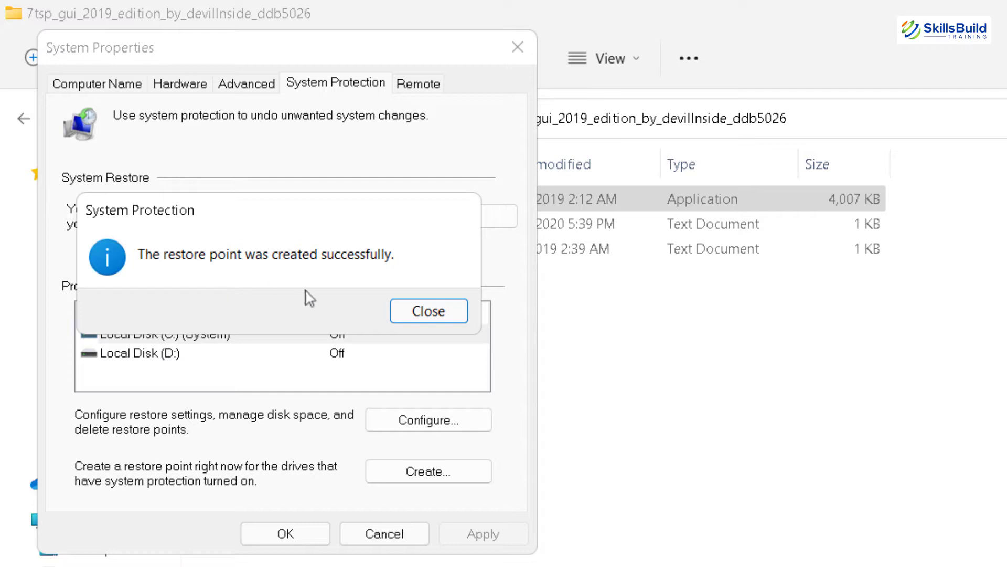
Step: Dismiss the restore point confirmation, close System Properties and launch 7tsp GUI v0.6(2019)
{"action": "left_click", "coordinate": [412, 313]}
{"action": "left_click", "coordinate": [316, 535]}
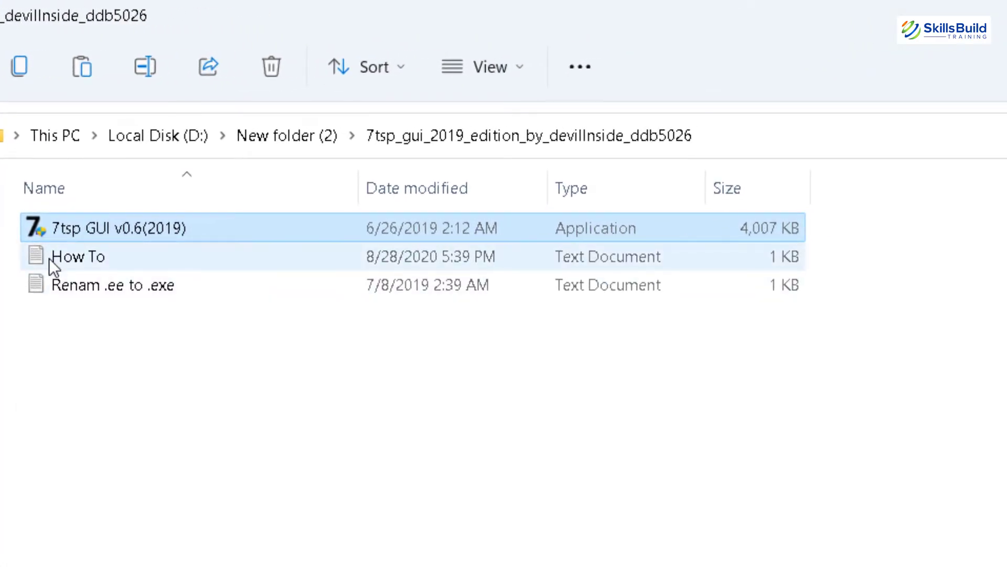
{"action": "double_click", "coordinate": [43, 225]}
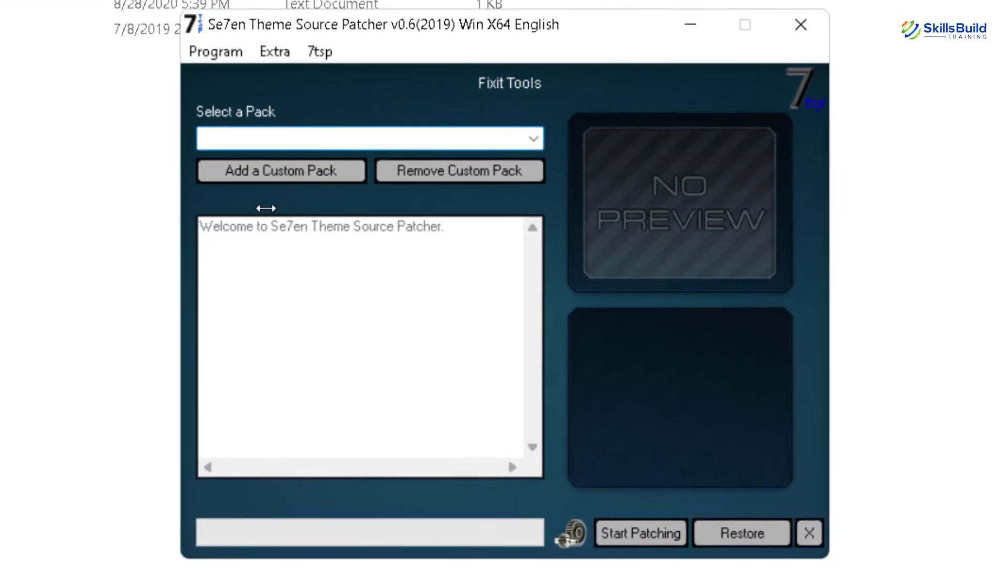
Step: Add 7tsp Big Sur 2 LightMode from the Big Sur Icon Themes 2 July 29 folder as a custom pack, overwriting the existing pack
{"action": "left_click", "coordinate": [266, 172]}
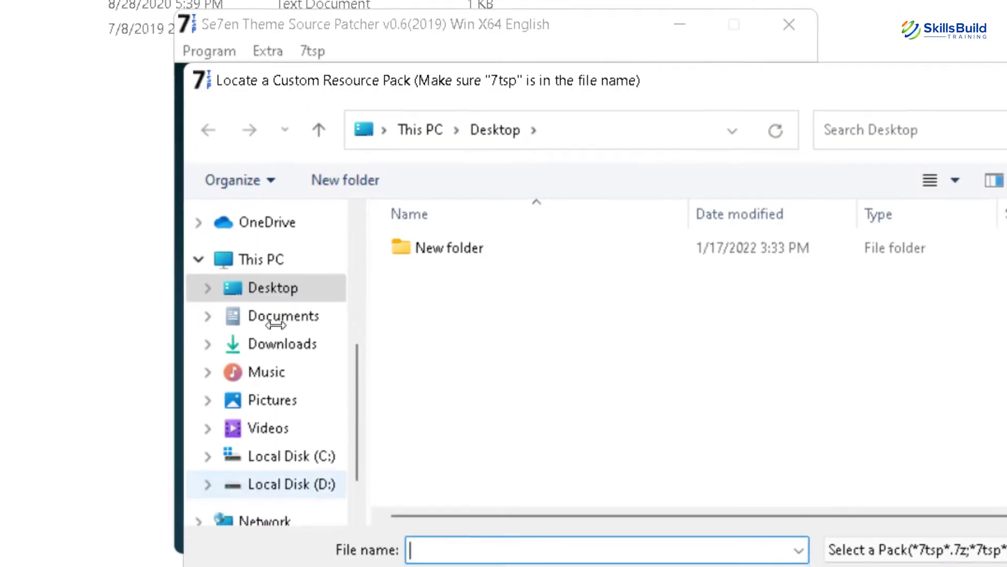
{"action": "left_click", "coordinate": [186, 498]}
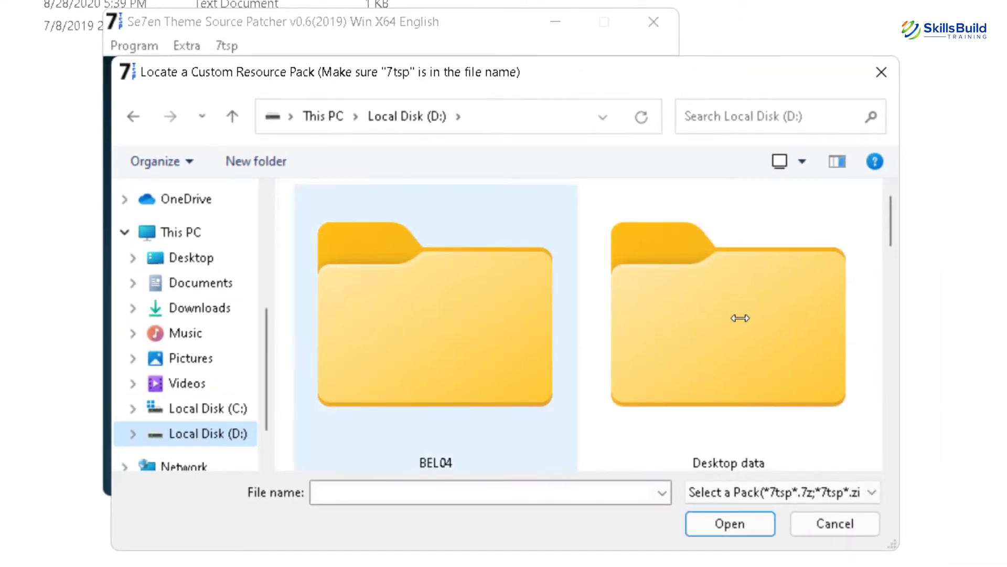
{"action": "scroll", "coordinate": [745, 317], "scroll_direction": "down", "scroll_amount": 4}
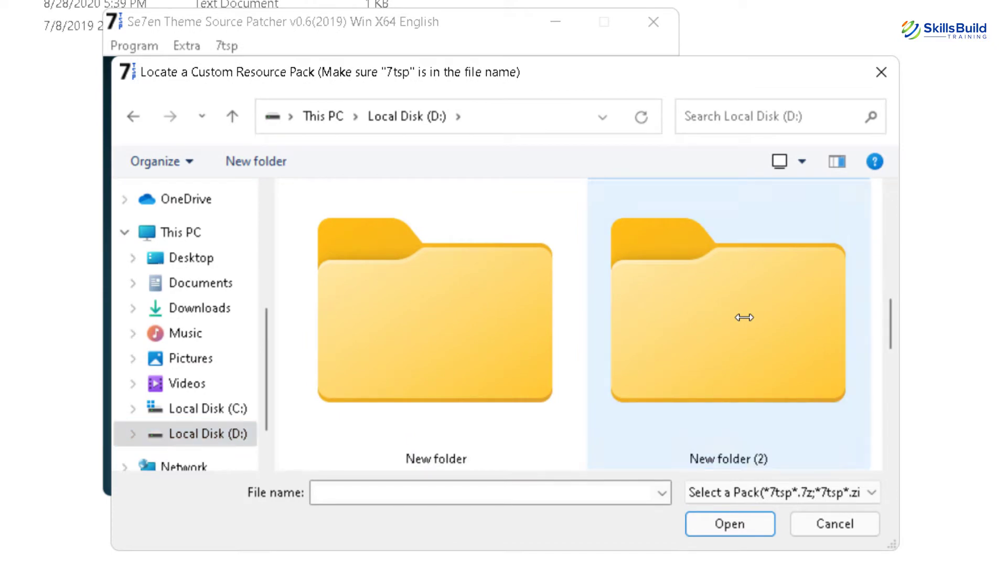
{"action": "scroll", "coordinate": [744, 317], "scroll_direction": "up", "scroll_amount": 2}
{"action": "double_click", "coordinate": [739, 309]}
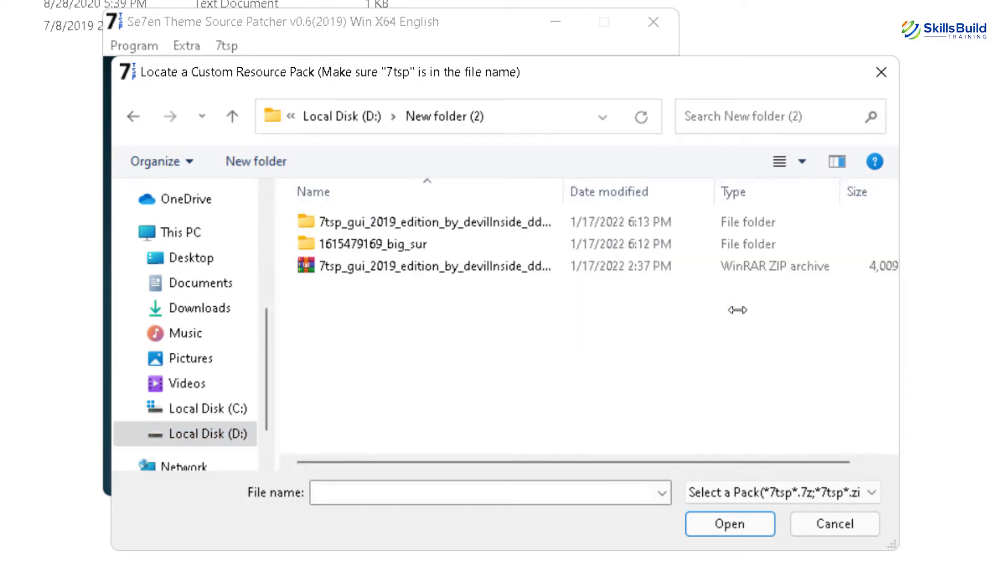
{"action": "double_click", "coordinate": [359, 242]}
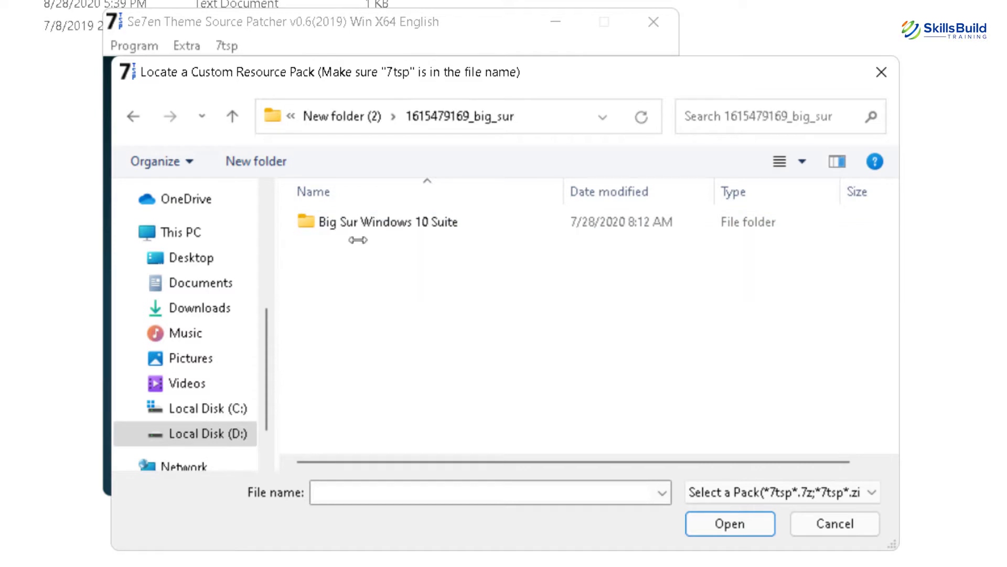
{"action": "double_click", "coordinate": [338, 222]}
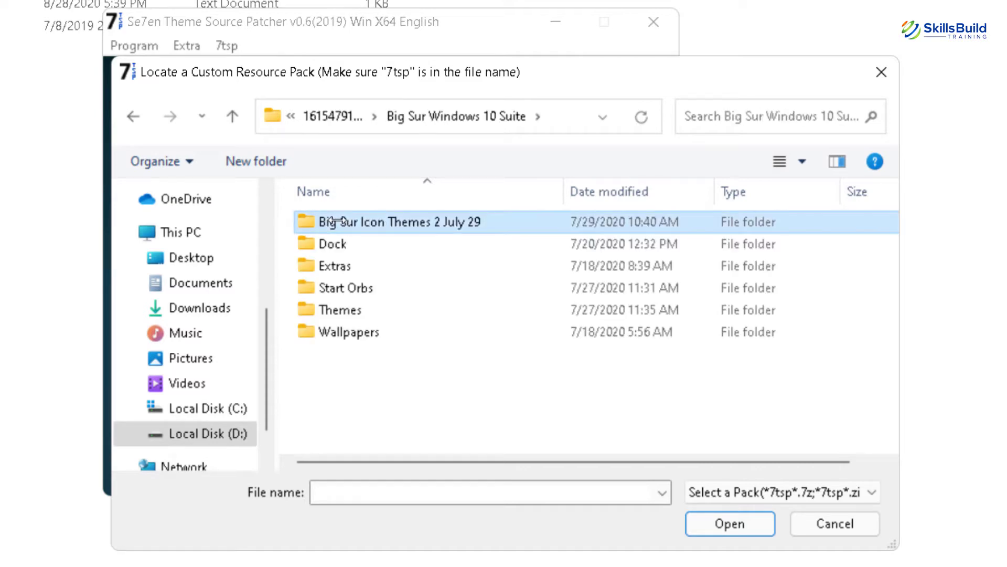
{"action": "double_click", "coordinate": [341, 221]}
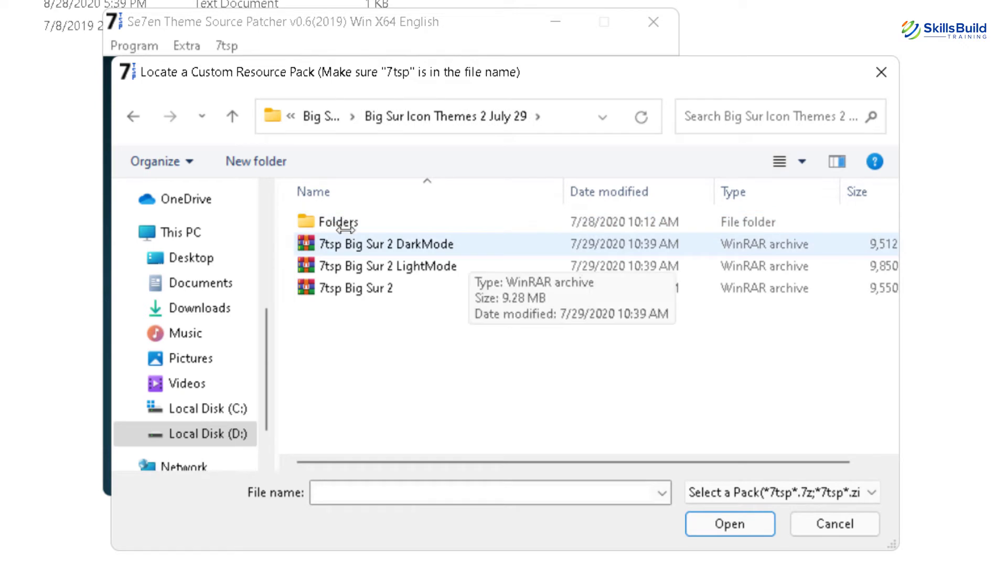
{"action": "double_click", "coordinate": [375, 266]}
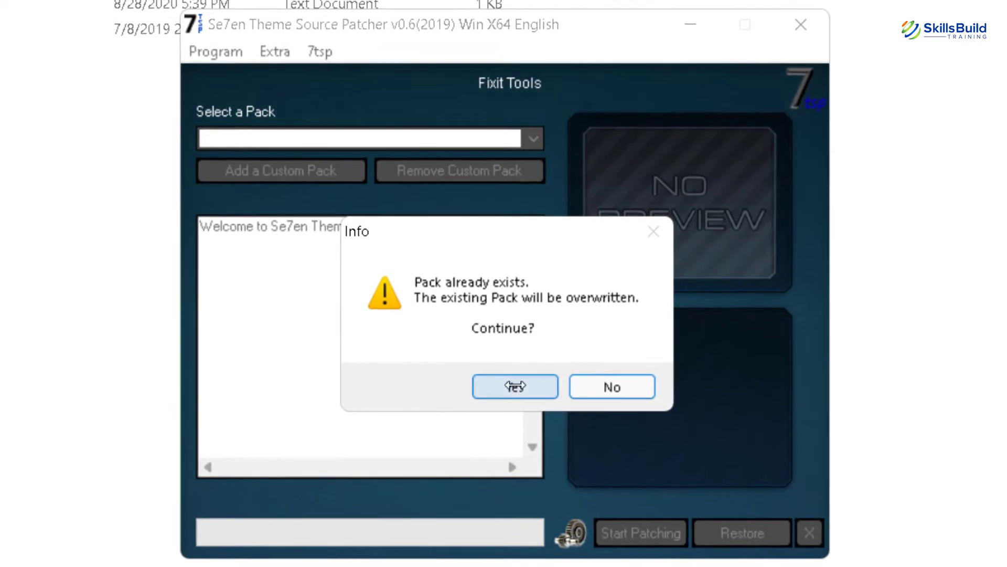
{"action": "left_click", "coordinate": [516, 385]}
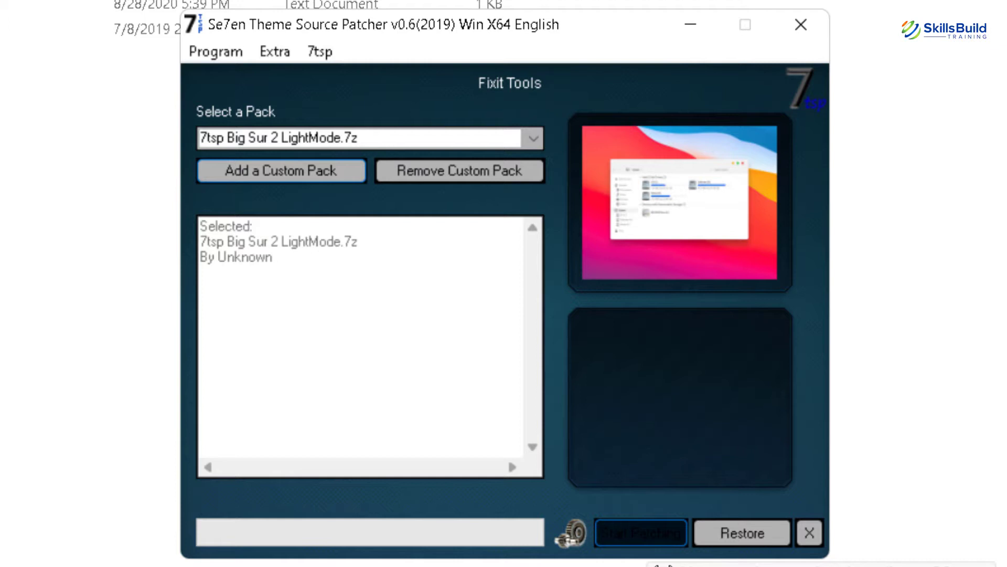
Step: Patch the system with the Big Sur 2 LightMode pack, reboot Windows and dismiss the patch confirmation
{"action": "left_click", "coordinate": [641, 533]}
{"action": "left_click", "coordinate": [495, 417]}
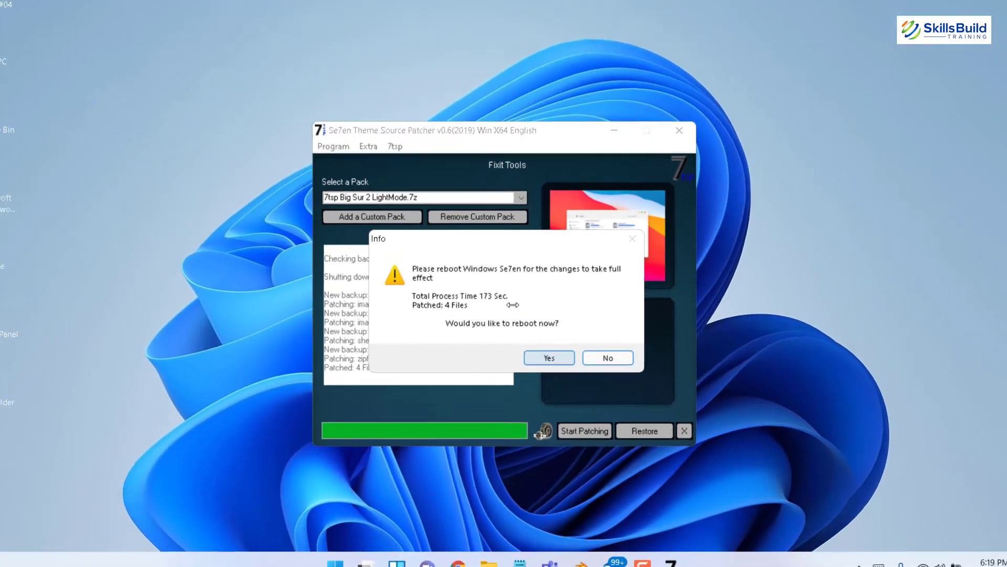
{"action": "left_click", "coordinate": [580, 409]}
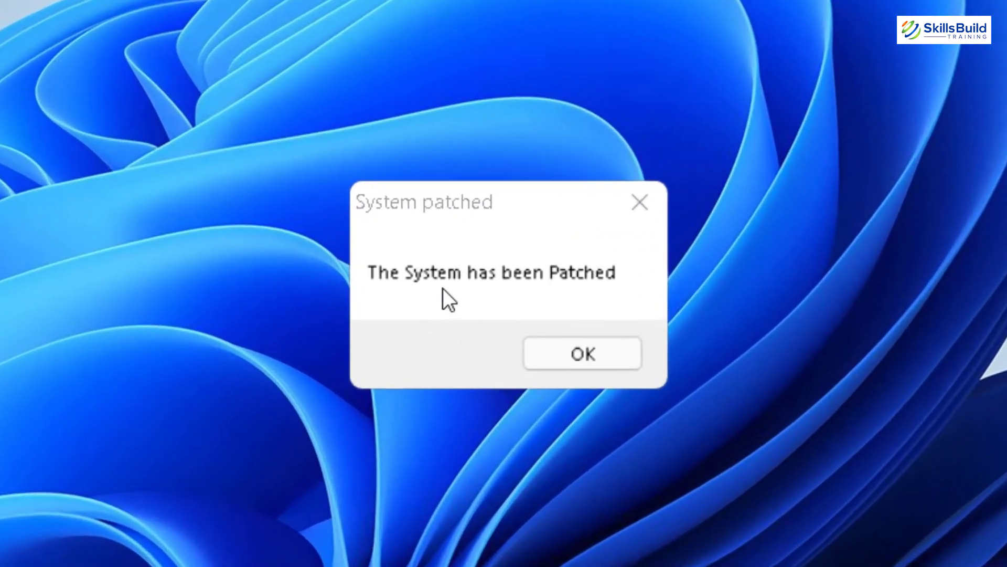
{"action": "left_click", "coordinate": [582, 353]}
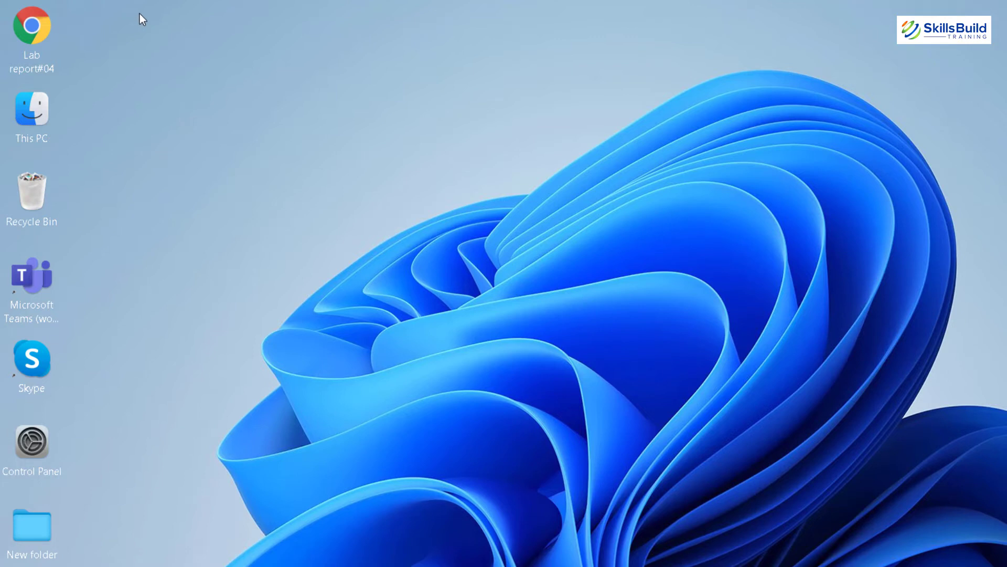
{"action": "left_click_drag", "start_coordinate": [139, 13], "coordinate": [29, 200]}
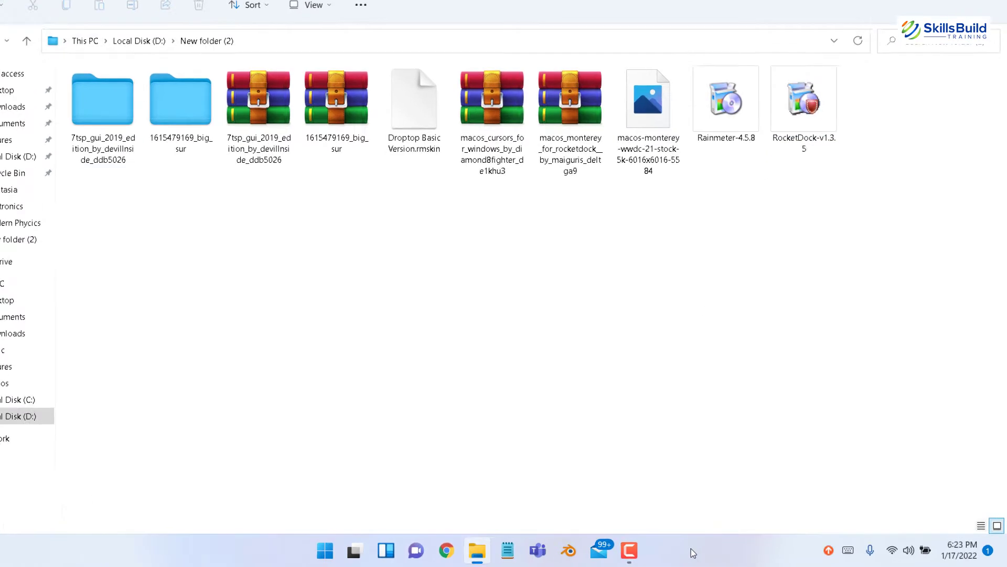
Step: Set the taskbar to hide automatically in its behavior settings
{"action": "right_click", "coordinate": [692, 553]}
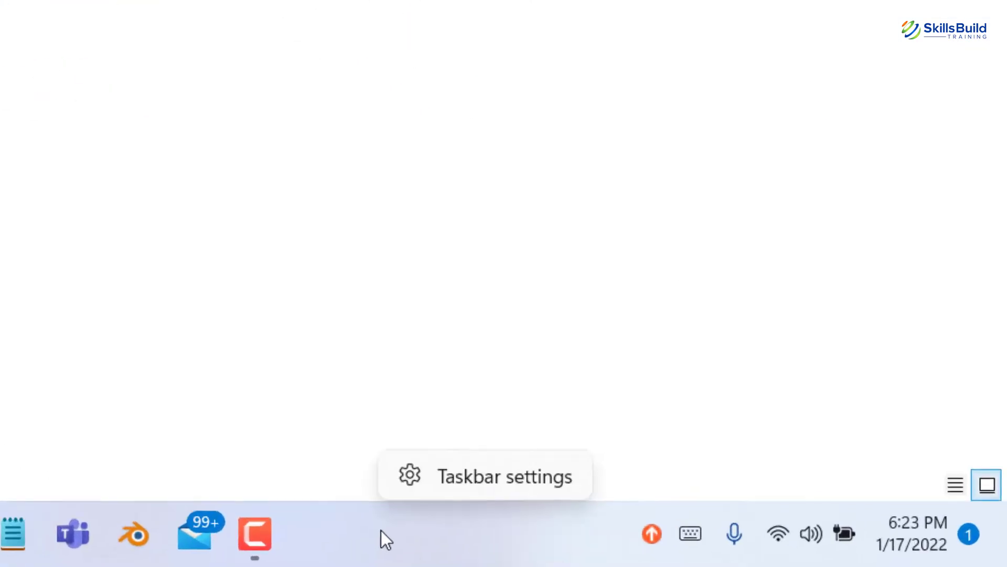
{"action": "left_click", "coordinate": [706, 525]}
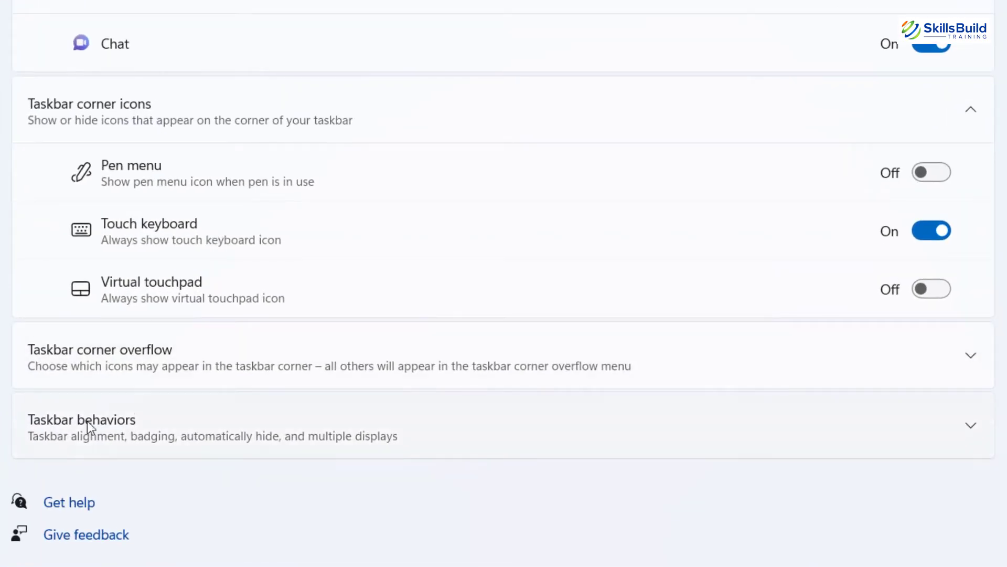
{"action": "left_click", "coordinate": [83, 440]}
{"action": "scroll", "coordinate": [83, 464], "scroll_direction": "down", "scroll_amount": 5}
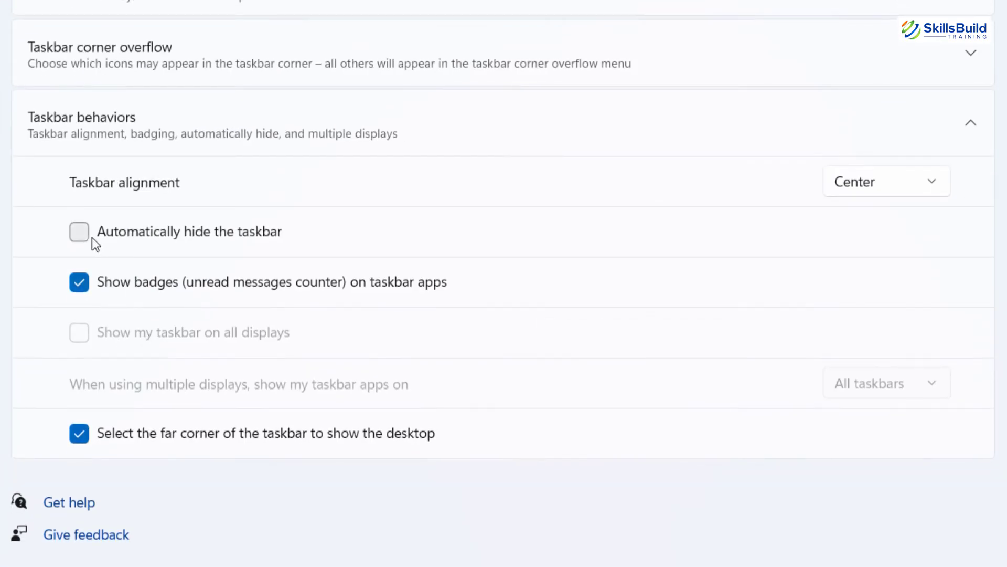
{"action": "left_click", "coordinate": [80, 232]}
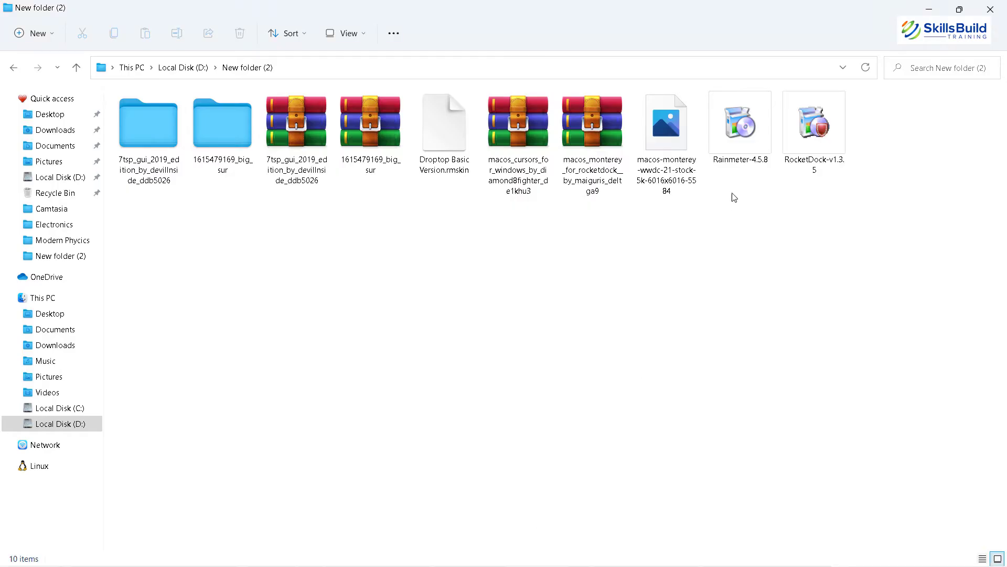
Step: Install RocketDock 1.3.5 in English, accepting the license and using the existing C:\Program Files (x86)\RocketDock folder
{"action": "left_click", "coordinate": [839, 120]}
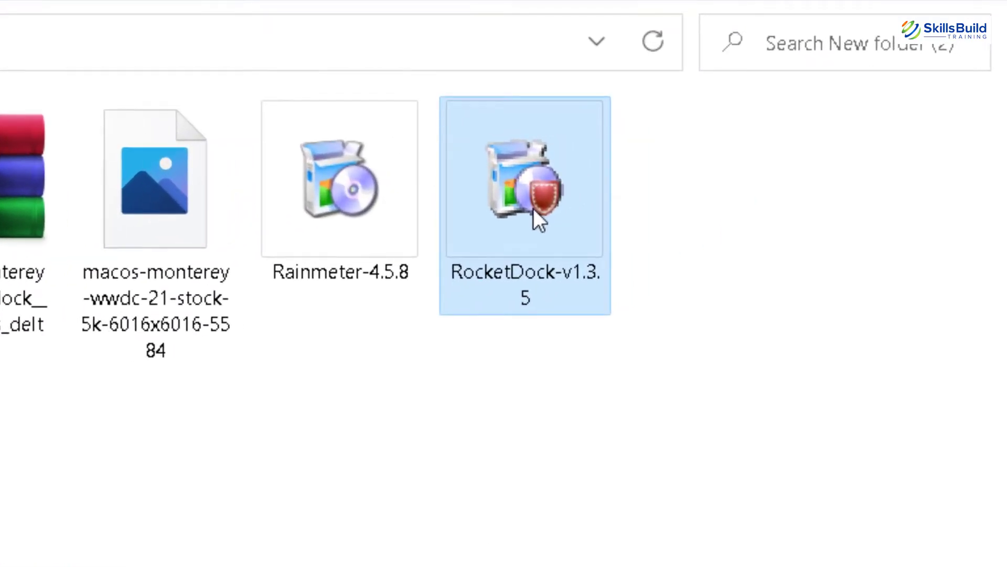
{"action": "double_click", "coordinate": [727, 164]}
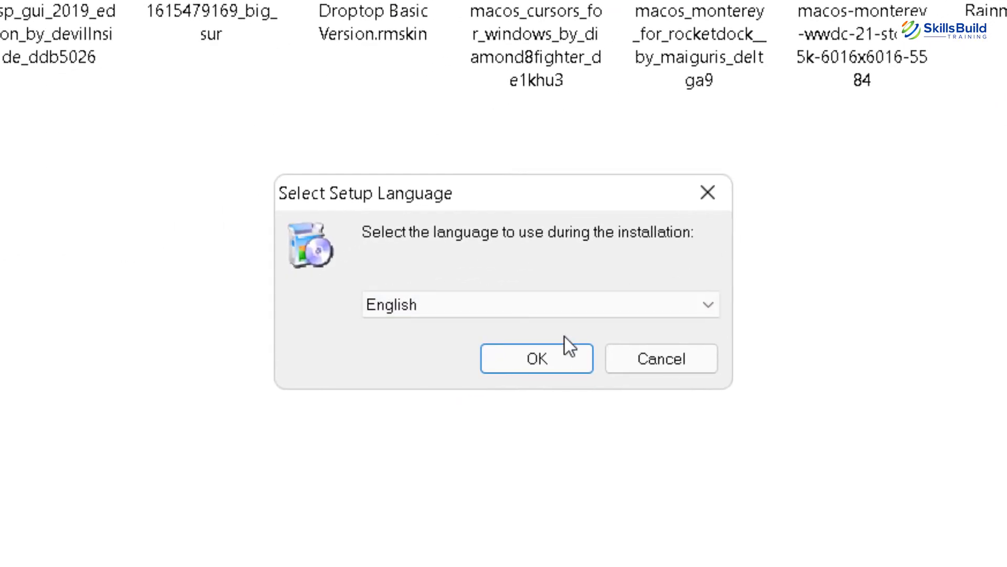
{"action": "left_click", "coordinate": [535, 359]}
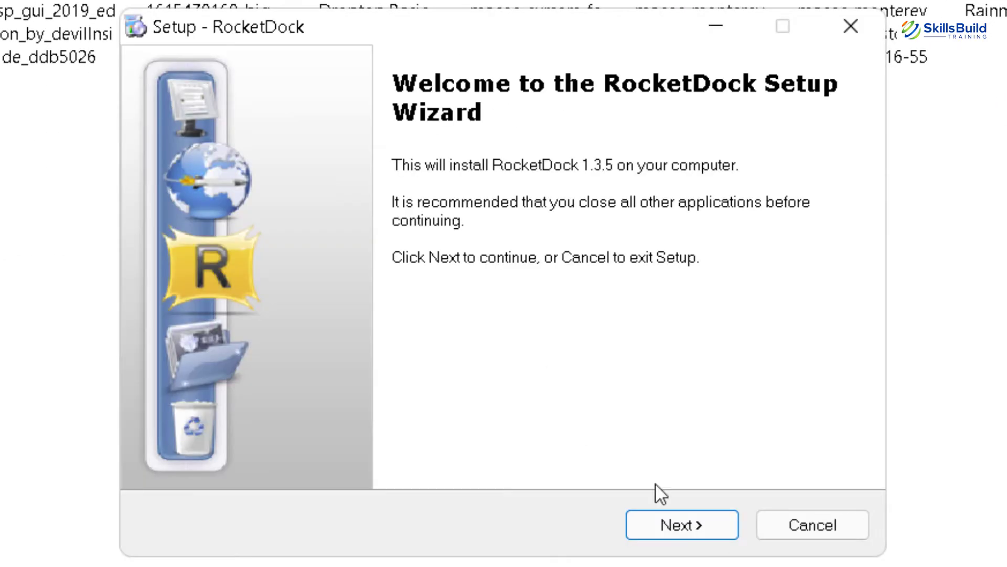
{"action": "left_click", "coordinate": [692, 527]}
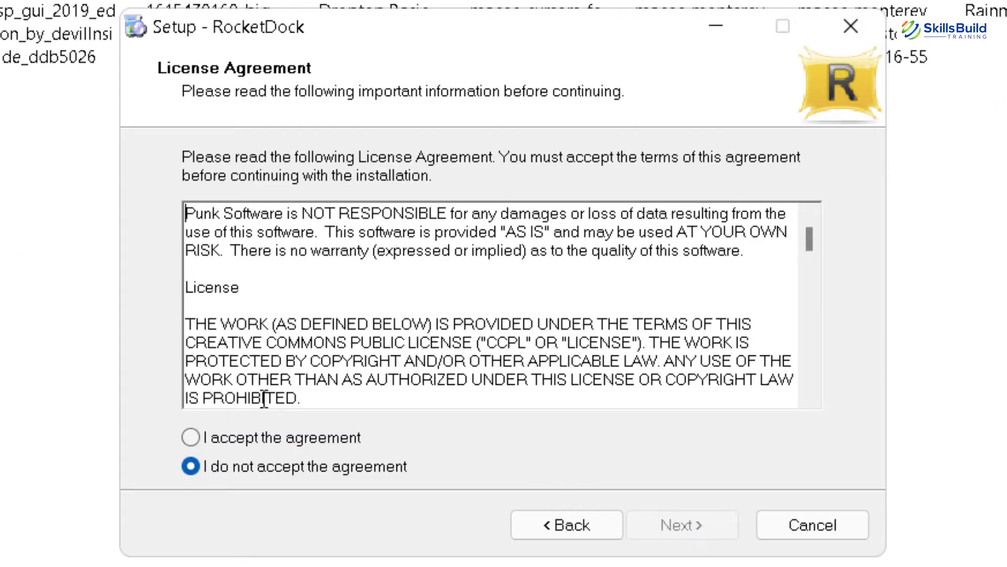
{"action": "left_click", "coordinate": [265, 438]}
{"action": "left_click", "coordinate": [653, 524]}
{"action": "left_click", "coordinate": [664, 524]}
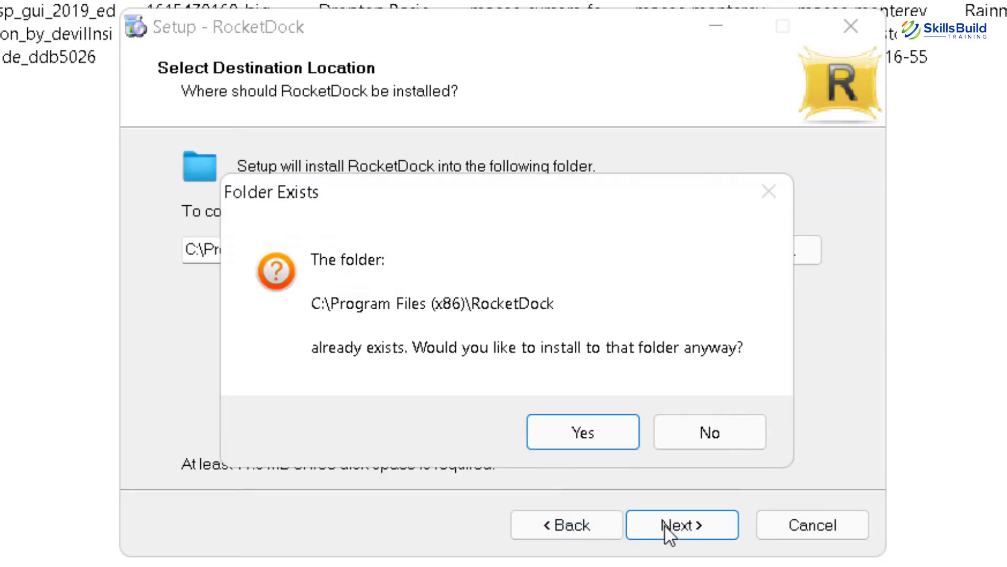
{"action": "left_click", "coordinate": [598, 370]}
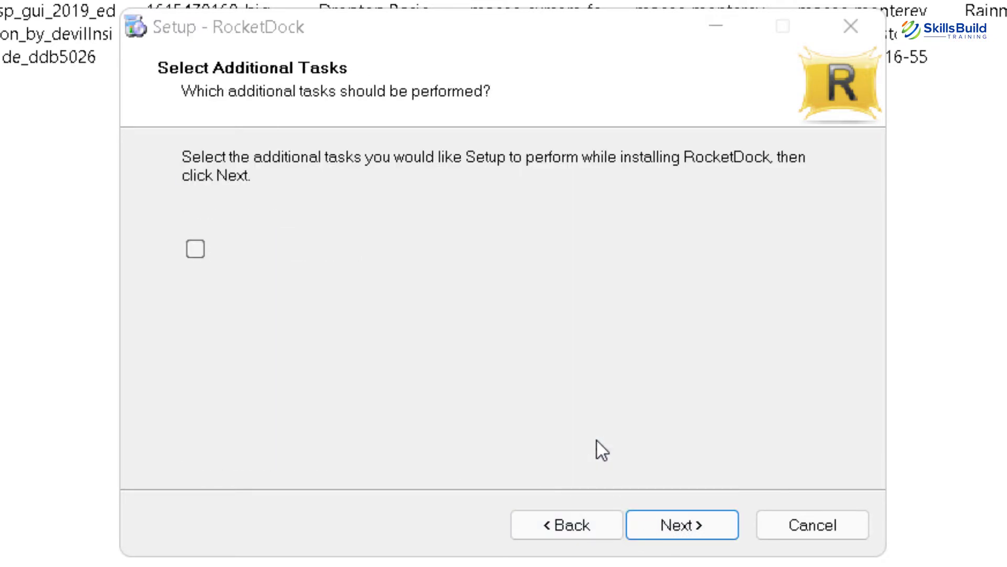
{"action": "left_click", "coordinate": [672, 530]}
{"action": "left_click", "coordinate": [674, 526]}
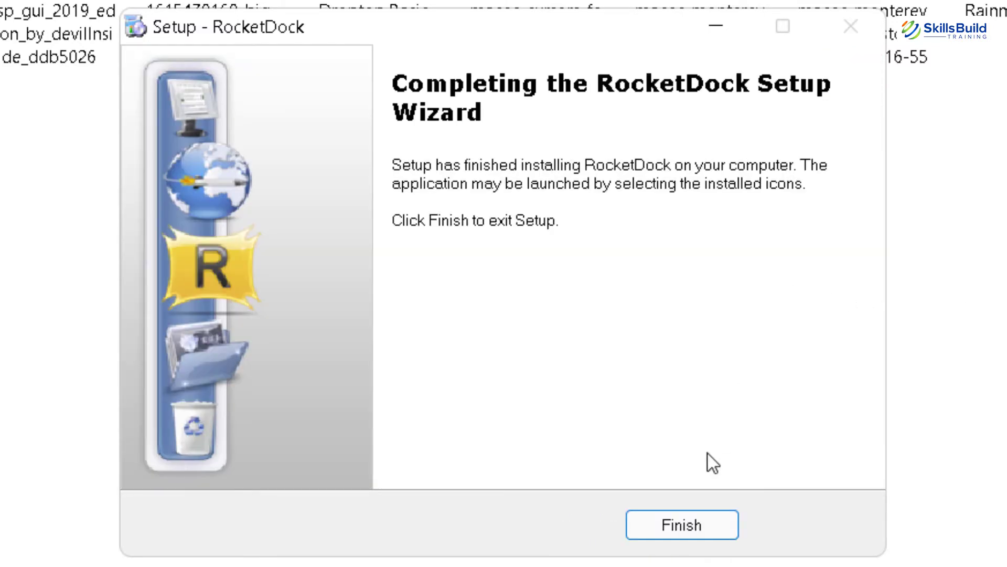
{"action": "left_click", "coordinate": [691, 524]}
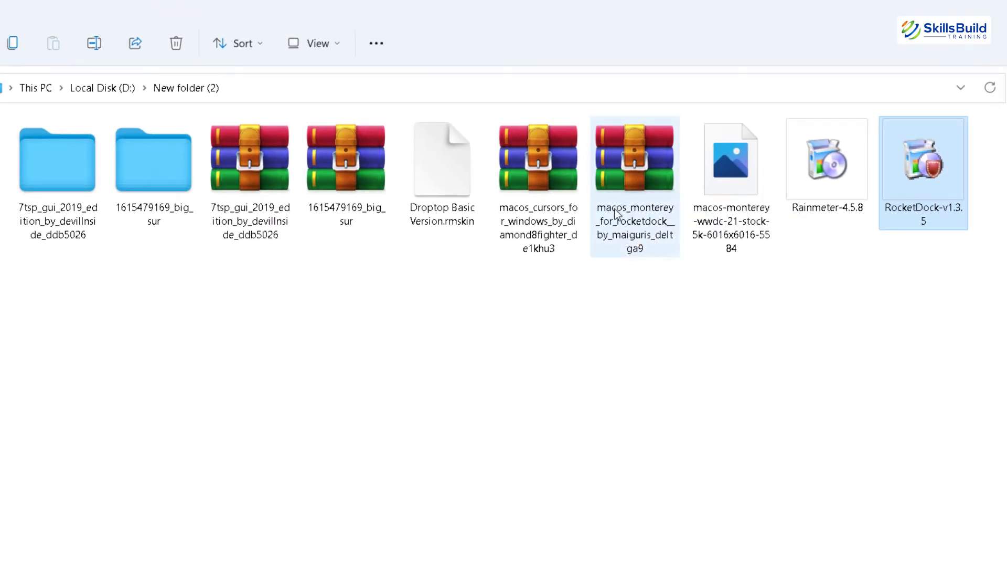
Step: Extract the macos_monterey_for_rocketdock archive into a folder of the same name and open the extracted folder
{"action": "left_click", "coordinate": [632, 178]}
{"action": "right_click", "coordinate": [630, 178]}
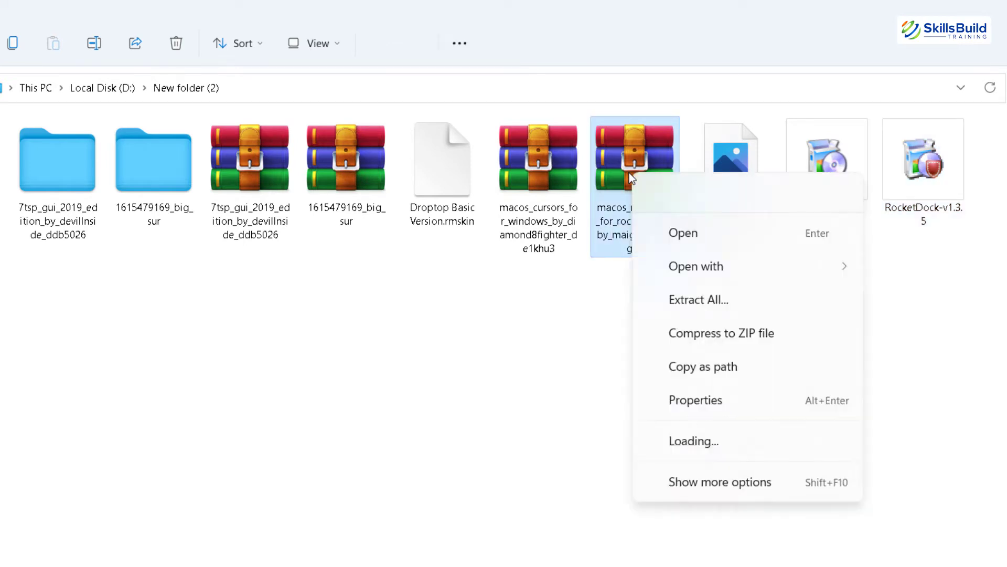
{"action": "left_click", "coordinate": [674, 435]}
{"action": "left_click", "coordinate": [692, 339]}
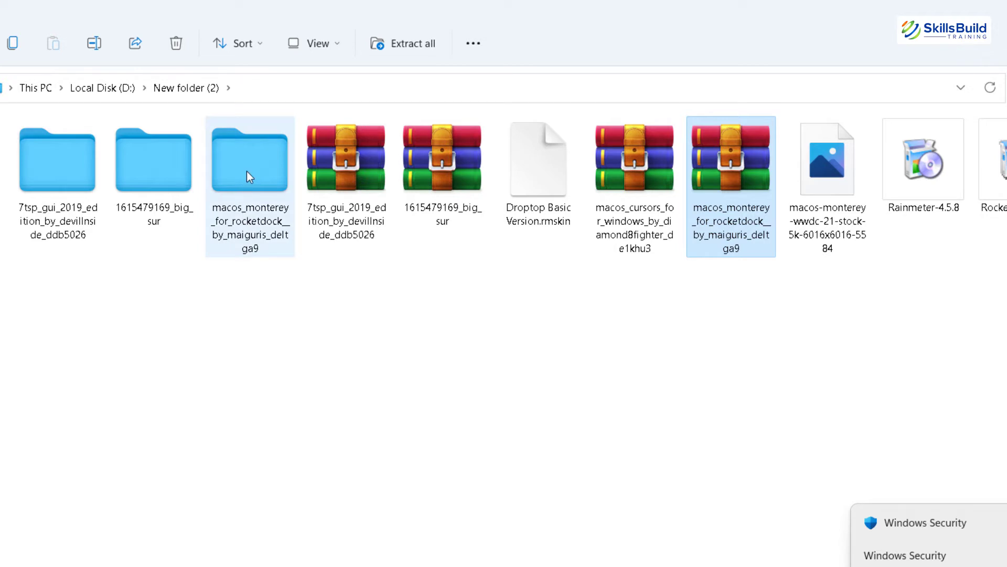
{"action": "left_click", "coordinate": [240, 187]}
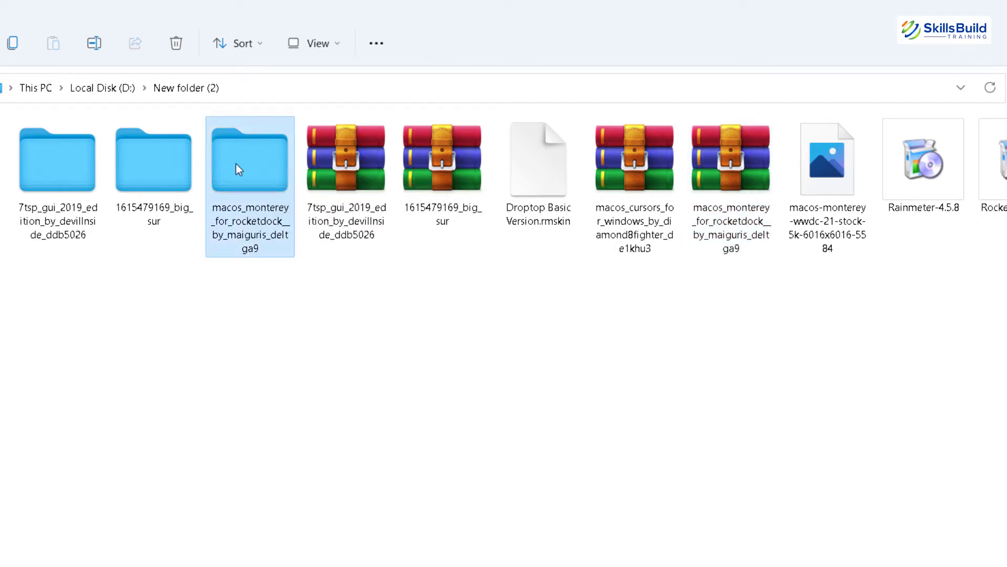
{"action": "double_click", "coordinate": [236, 164]}
{"action": "left_click", "coordinate": [65, 144]}
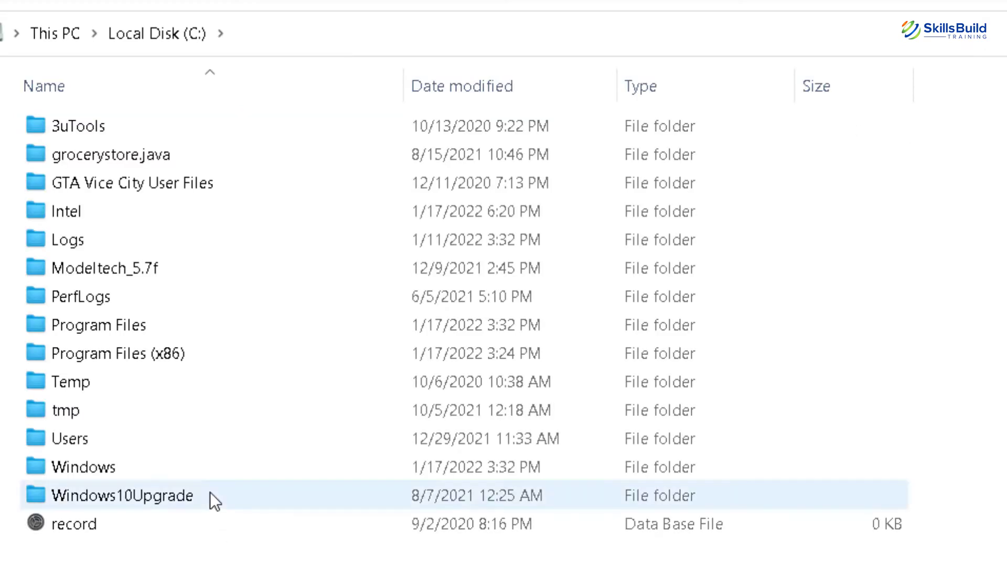
Step: Paste the macOS Monterey ICONS folder into C:\Program Files (x86)\RocketDock\Icons, granting administrator permission for the copy
{"action": "double_click", "coordinate": [111, 358]}
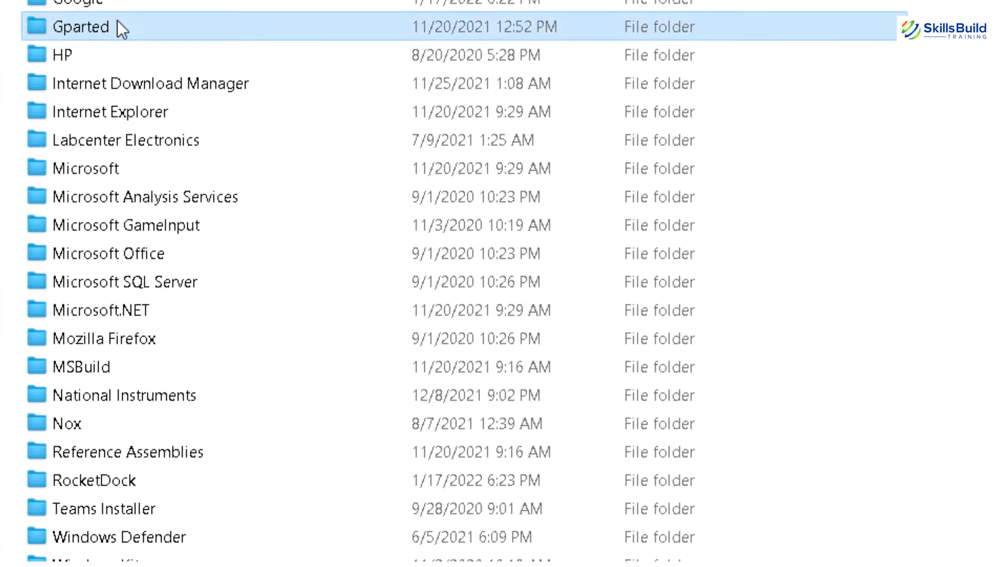
{"action": "left_click", "coordinate": [113, 424]}
{"action": "left_click", "coordinate": [113, 451]}
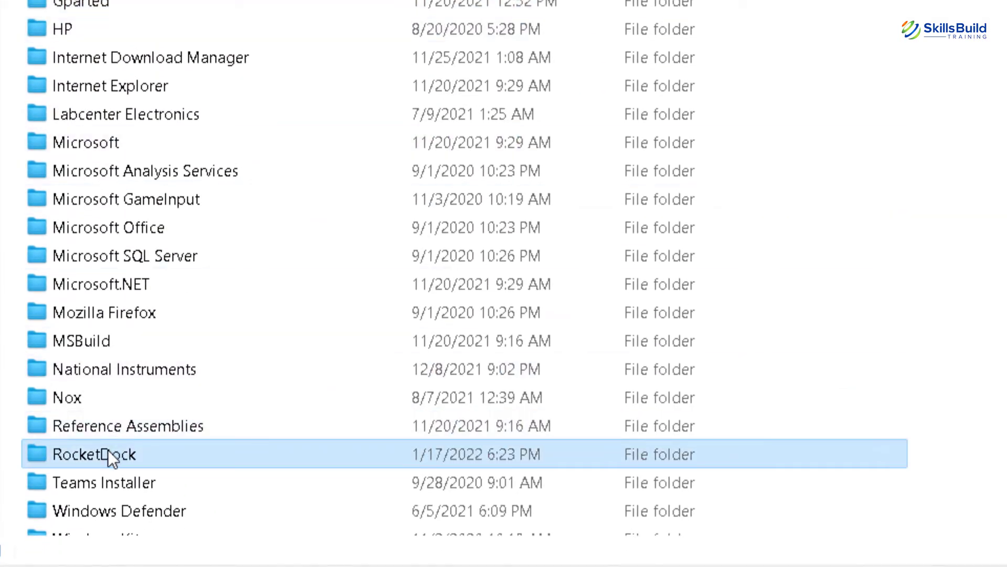
{"action": "double_click", "coordinate": [109, 452]}
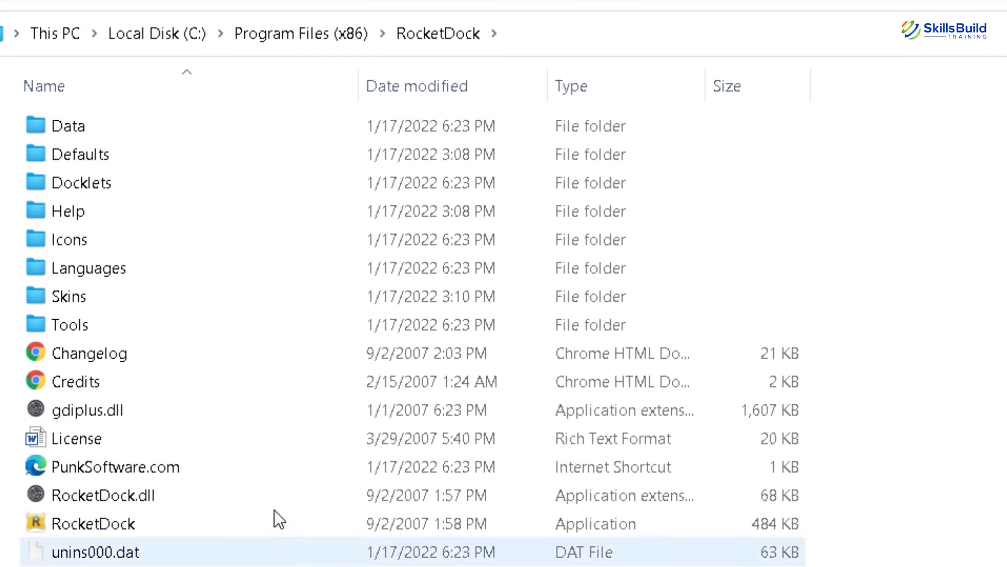
{"action": "double_click", "coordinate": [68, 241]}
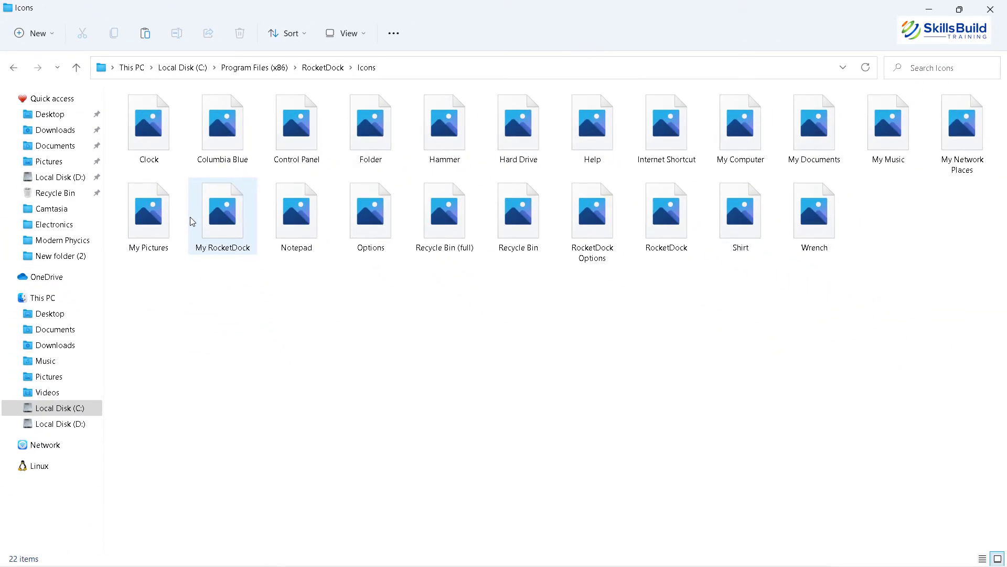
{"action": "key", "text": "ctrl+v"}
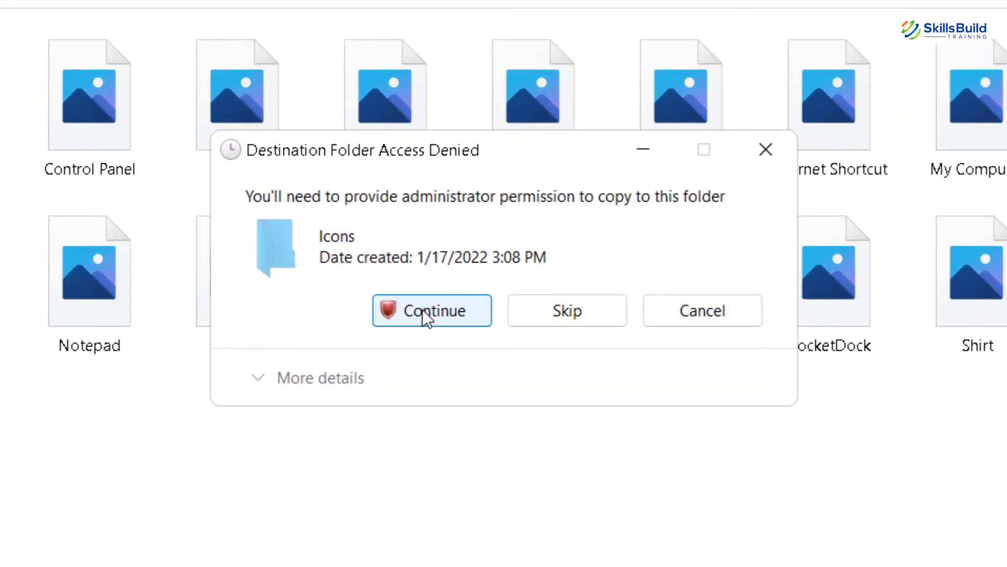
{"action": "left_click", "coordinate": [432, 309]}
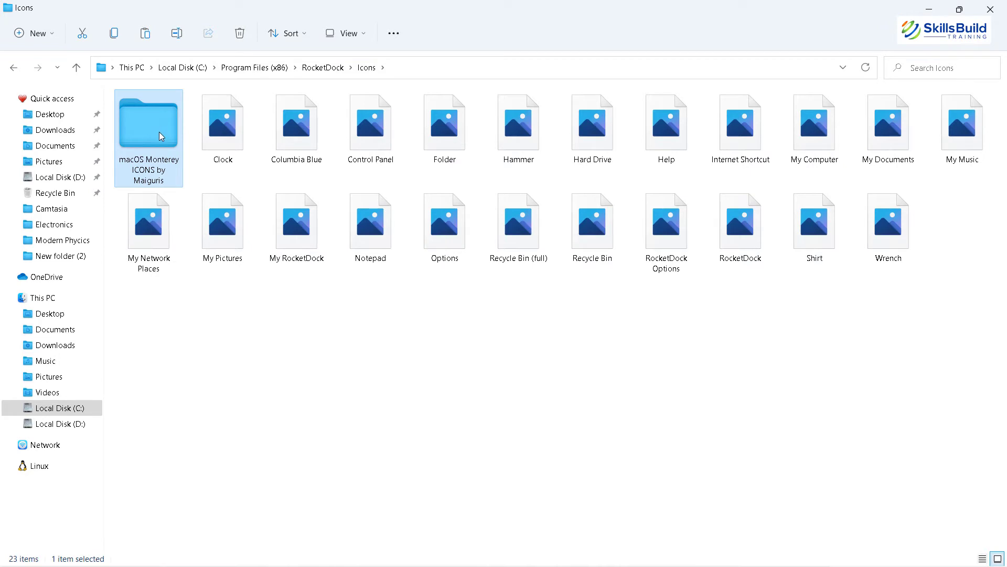
{"action": "left_click", "coordinate": [356, 353]}
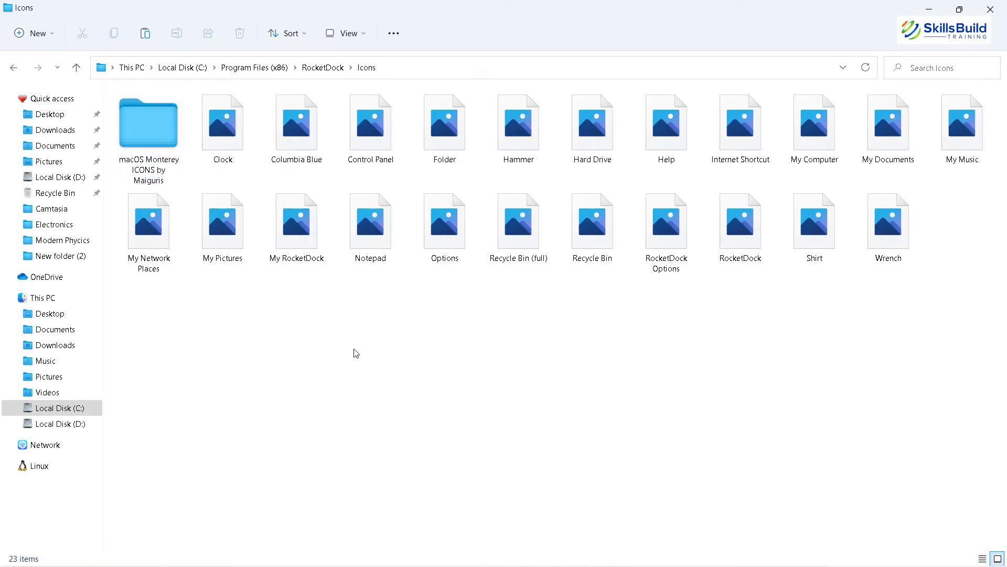
Step: Copy the Monterey Light folder from the extracted macos_monterey_for_rocketdock folder in New folder (2) on drive D
{"action": "left_click", "coordinate": [74, 423]}
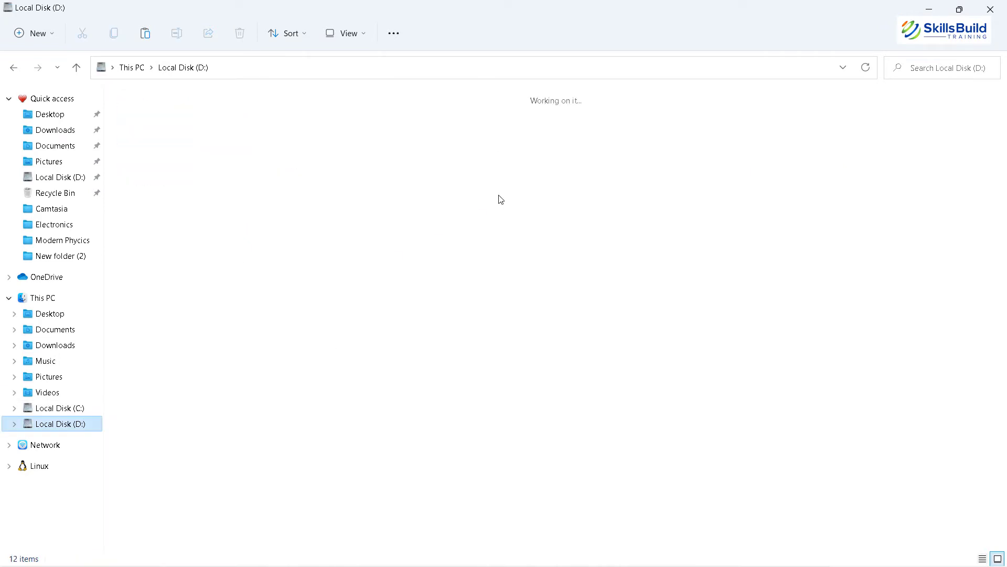
{"action": "double_click", "coordinate": [537, 143]}
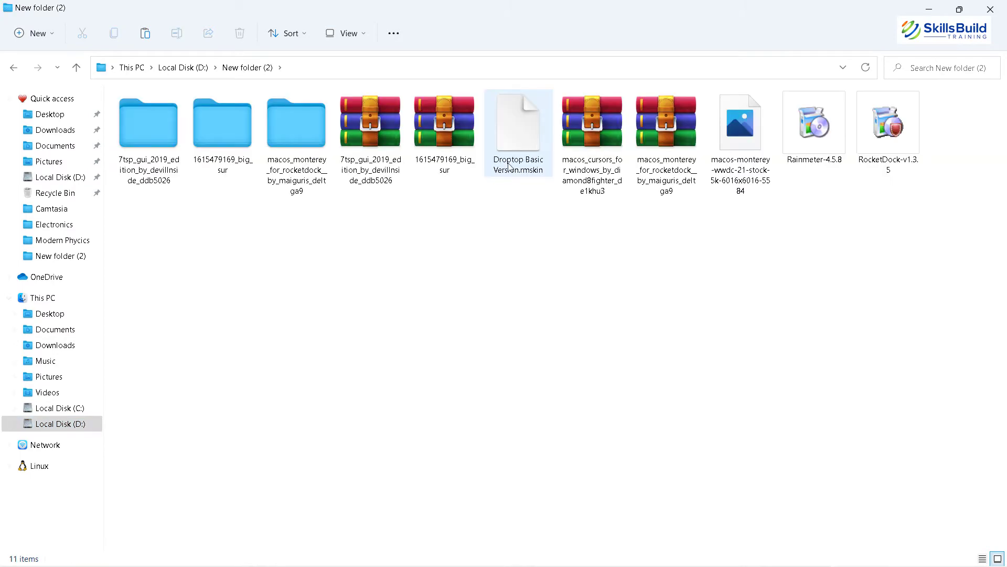
{"action": "double_click", "coordinate": [288, 155]}
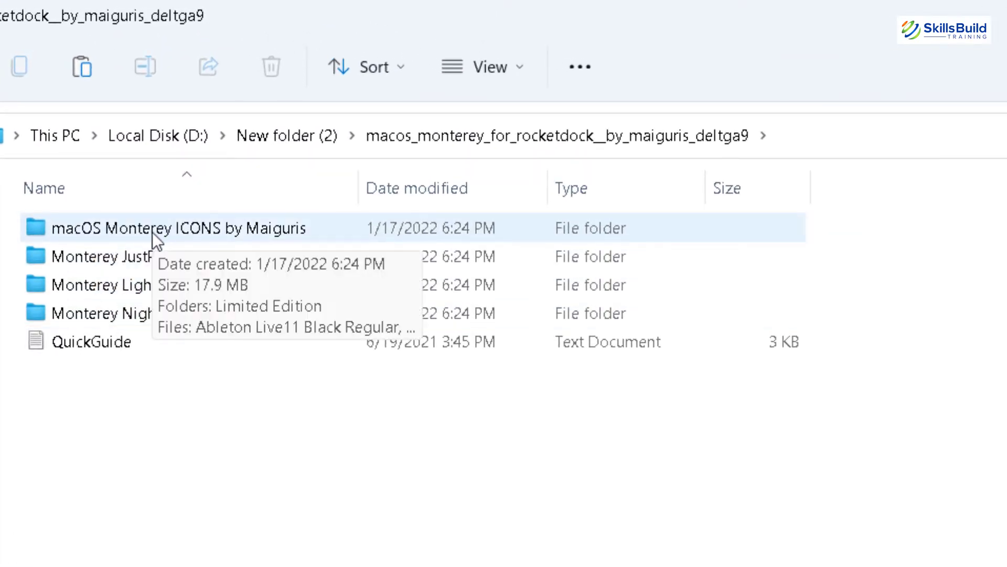
{"action": "left_click", "coordinate": [74, 284]}
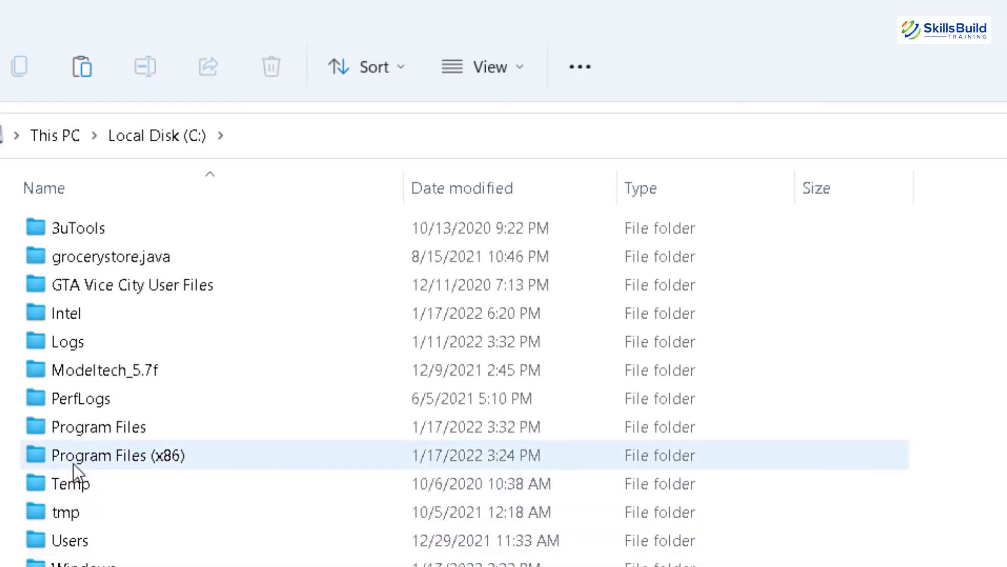
Step: Paste the Monterey Light folder into C:\Program Files (x86)\RocketDock\Skins, granting administrator permission for all current items
{"action": "left_click", "coordinate": [74, 461]}
{"action": "double_click", "coordinate": [74, 458]}
{"action": "scroll", "coordinate": [74, 459], "scroll_direction": "down", "scroll_amount": 5}
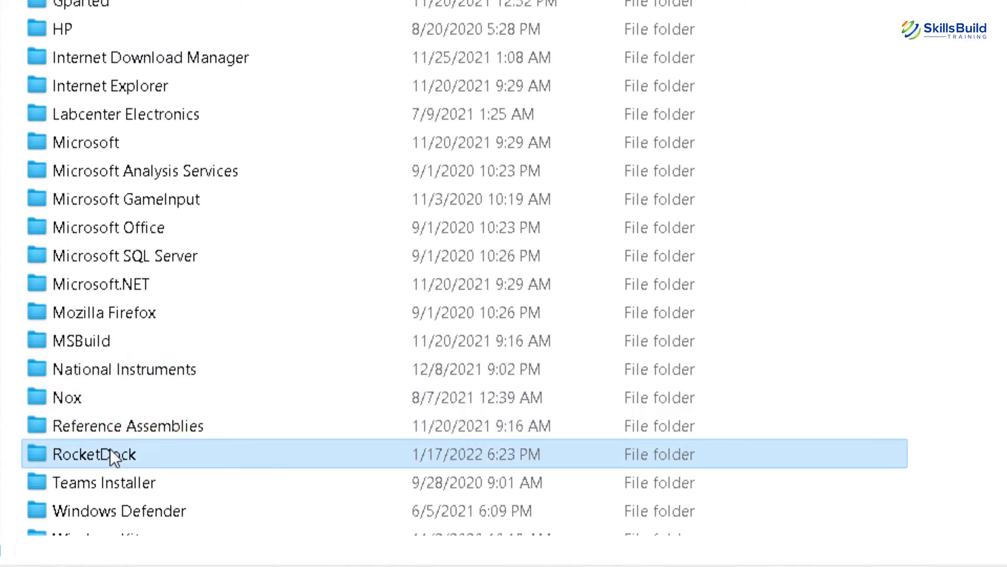
{"action": "left_click", "coordinate": [110, 454]}
{"action": "left_click", "coordinate": [109, 454]}
{"action": "key", "text": "Return"}
{"action": "key", "text": "Return"}
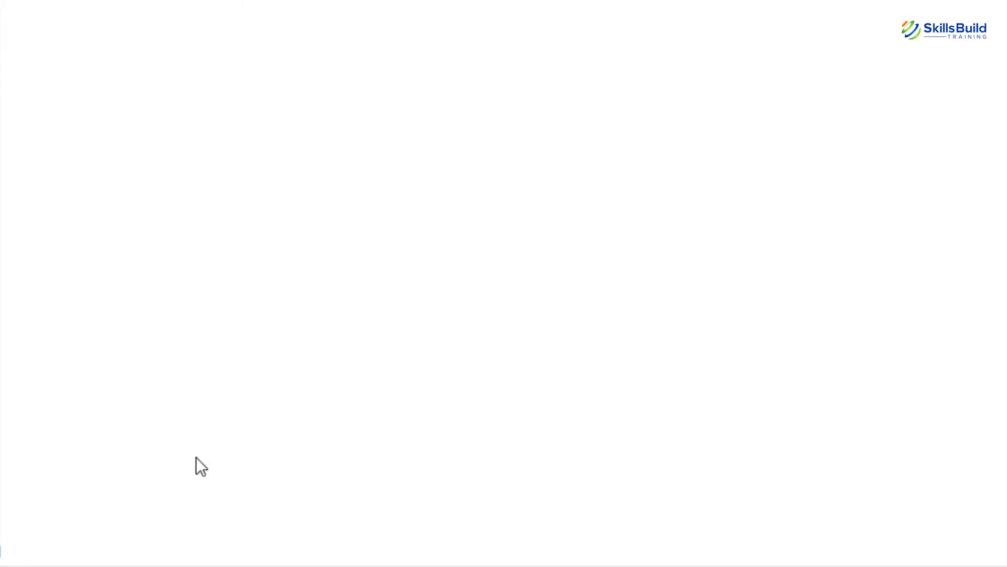
{"action": "double_click", "coordinate": [54, 94]}
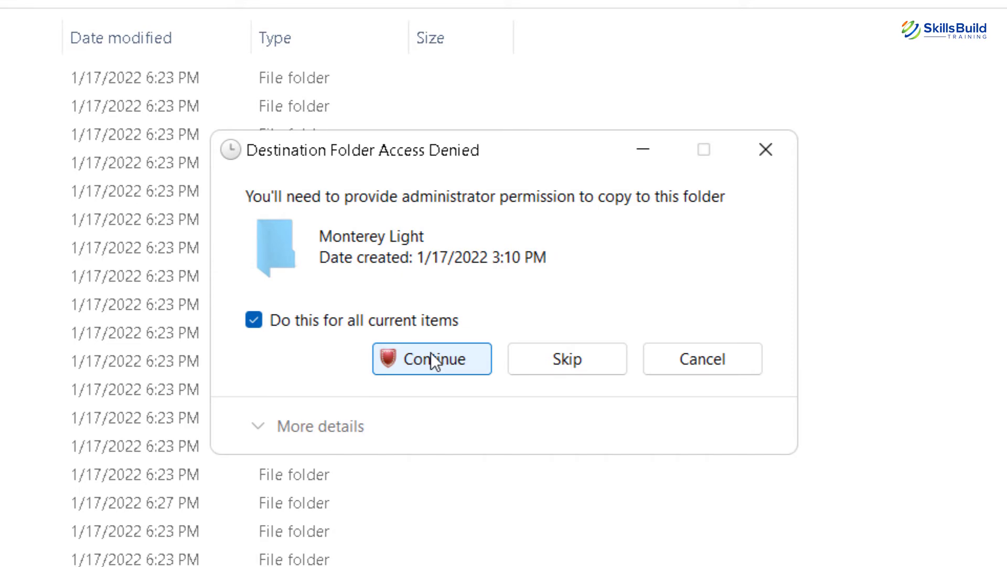
{"action": "left_click", "coordinate": [432, 354]}
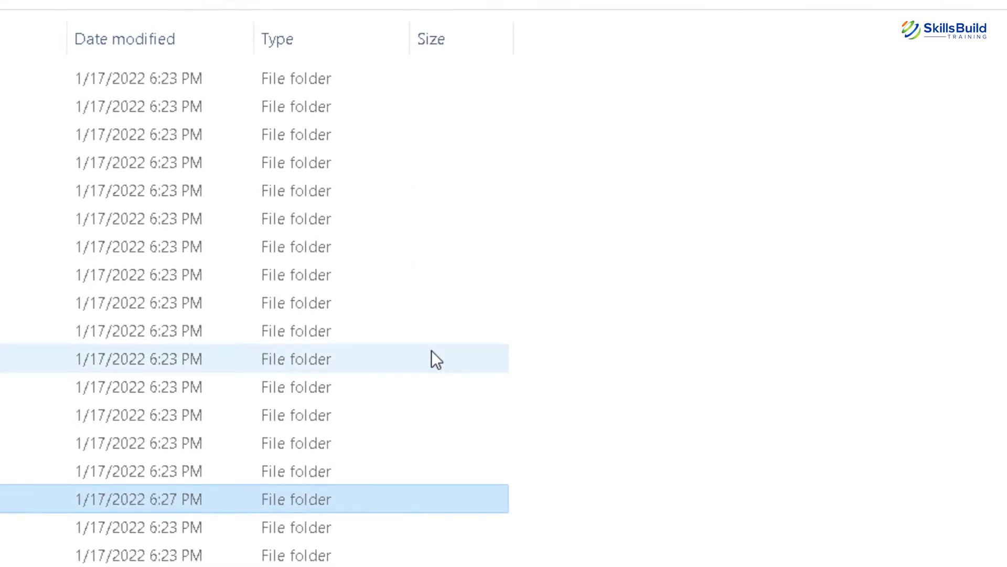
{"action": "left_click", "coordinate": [937, 530]}
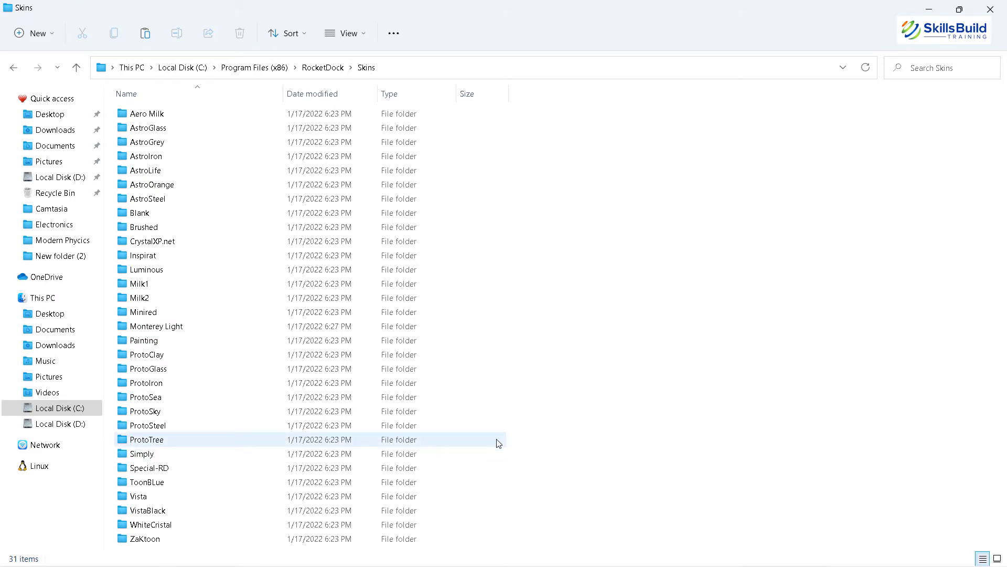
Step: Search Windows for "rocket" and launch RocketDock
{"action": "key", "text": "super"}
{"action": "type", "text": "rocke"}
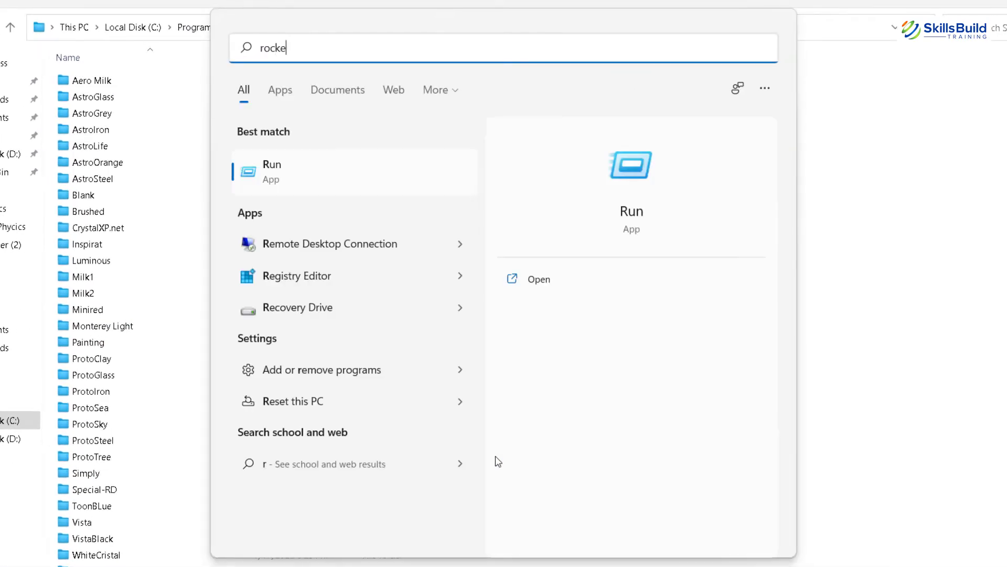
{"action": "type", "text": "t"}
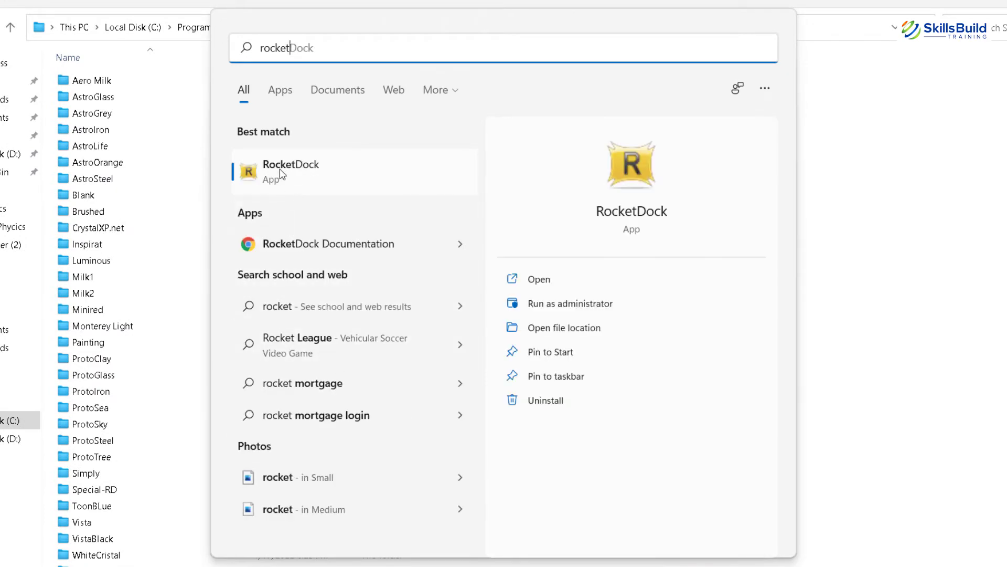
{"action": "left_click", "coordinate": [281, 173]}
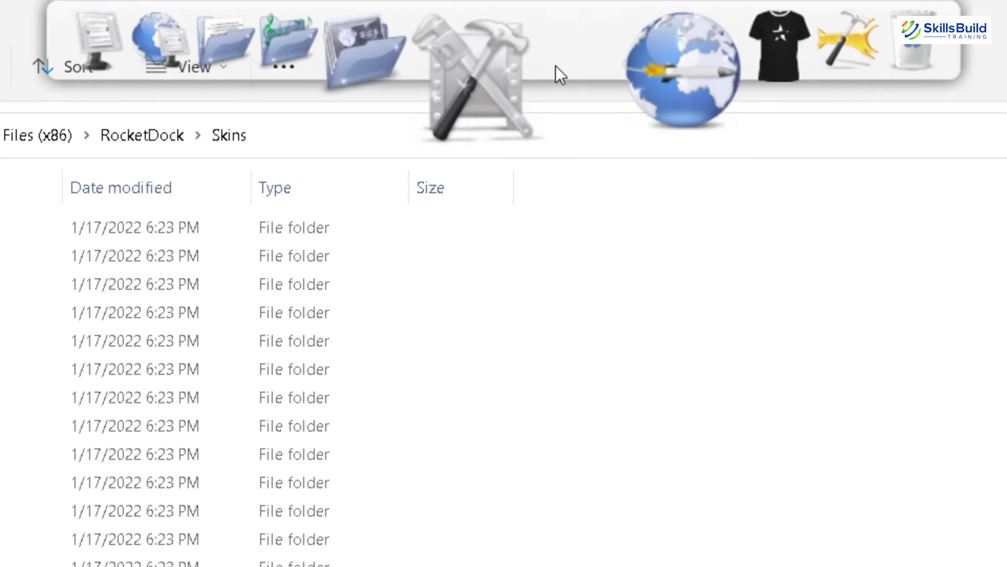
Step: Open the dock settings and enable Run at Startup, Minimize Windows to the Dock and Running Application Indicators
{"action": "right_click", "coordinate": [566, 21]}
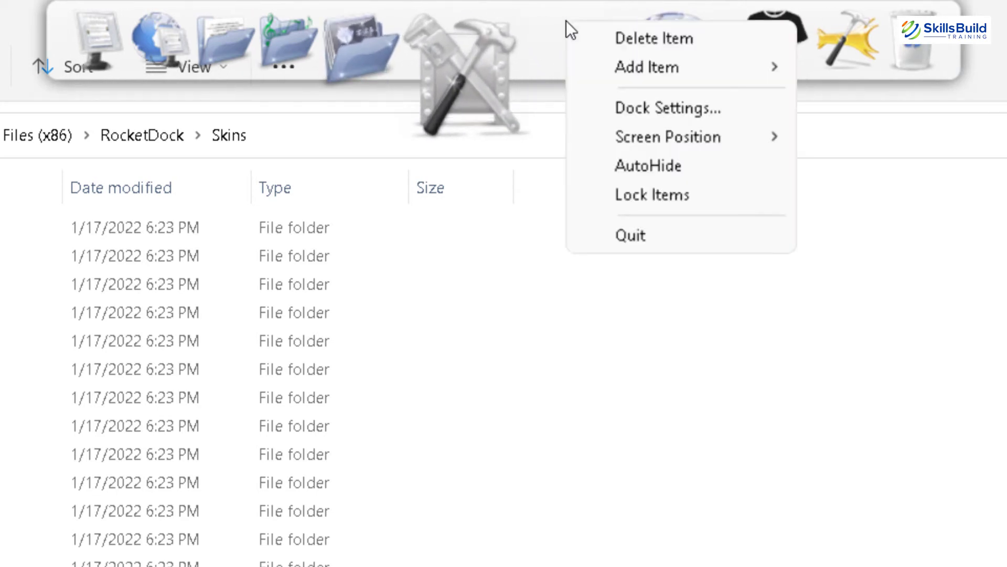
{"action": "left_click", "coordinate": [619, 105]}
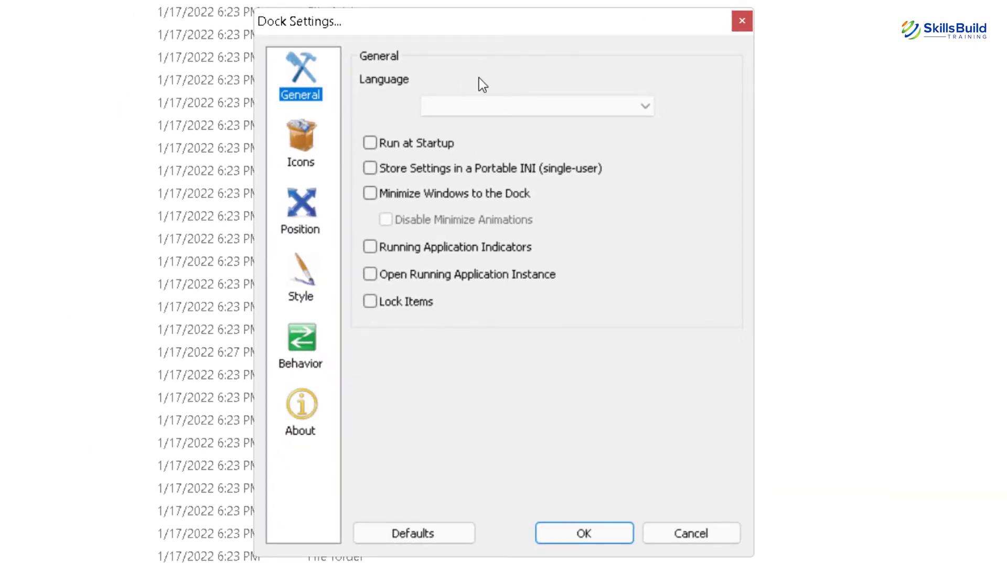
{"action": "left_click", "coordinate": [370, 139]}
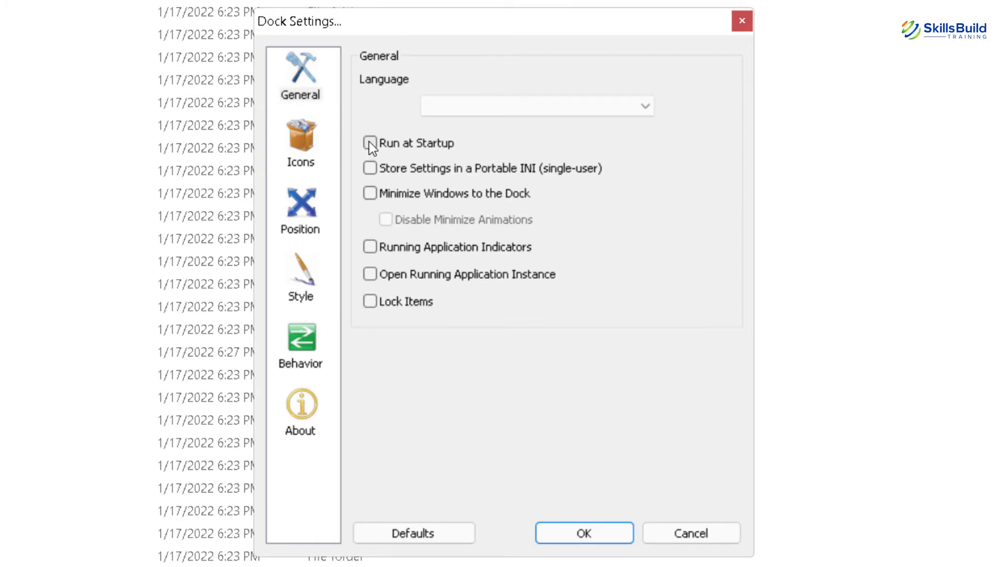
{"action": "left_click", "coordinate": [373, 194]}
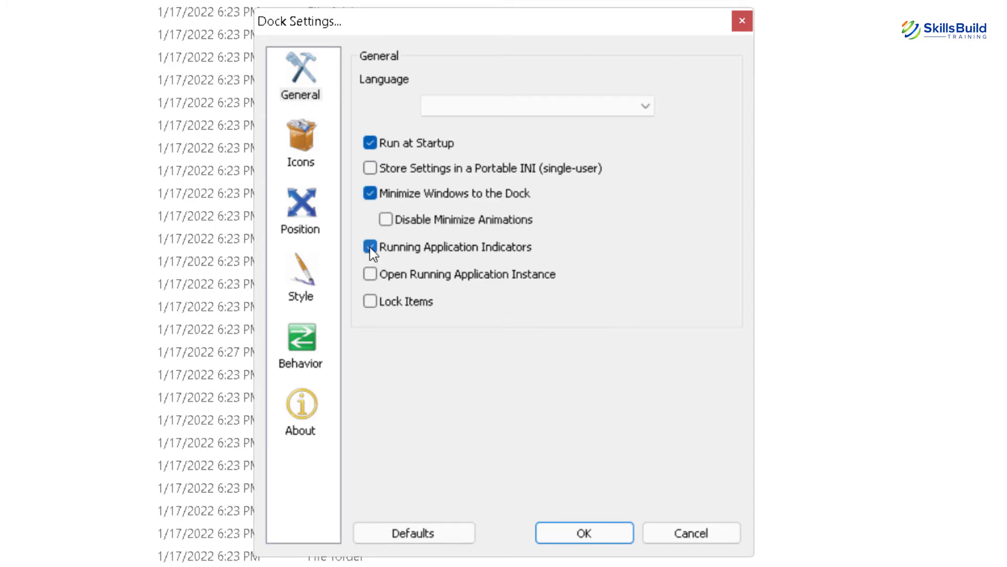
Step: Reduce the dock's icon size to about 35 px
{"action": "left_click", "coordinate": [303, 141]}
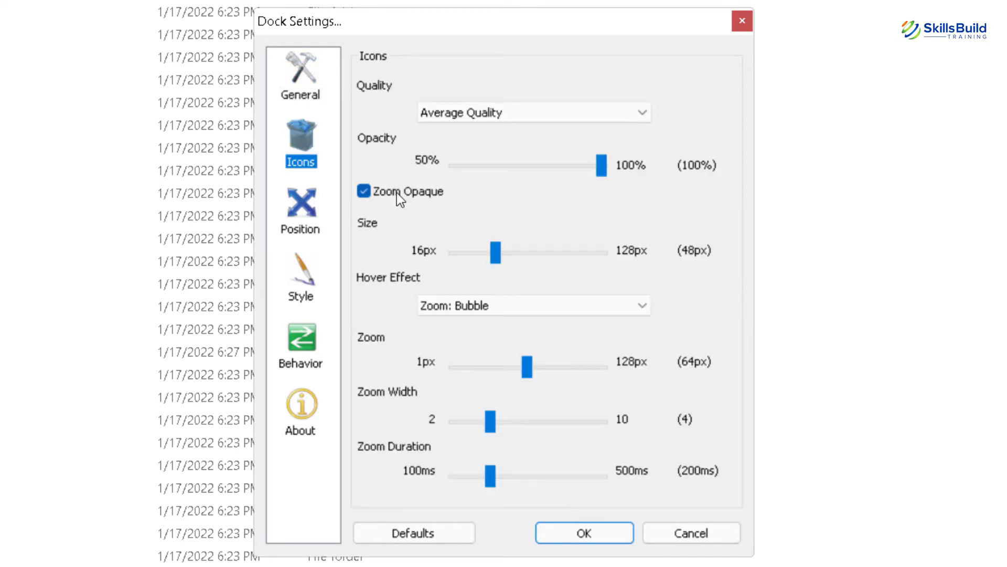
{"action": "left_click_drag", "start_coordinate": [492, 247], "coordinate": [465, 245]}
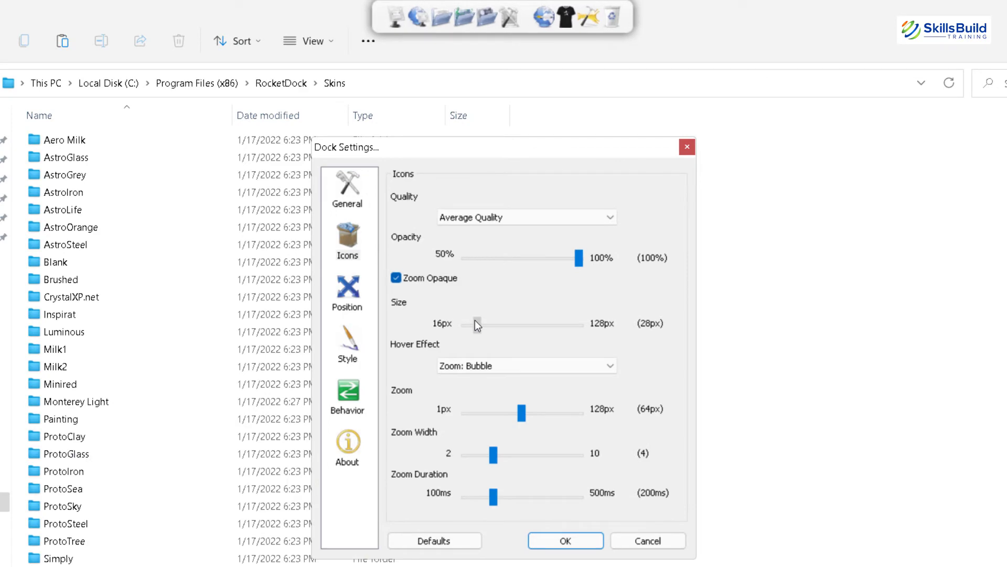
{"action": "left_click_drag", "start_coordinate": [477, 325], "coordinate": [480, 322]}
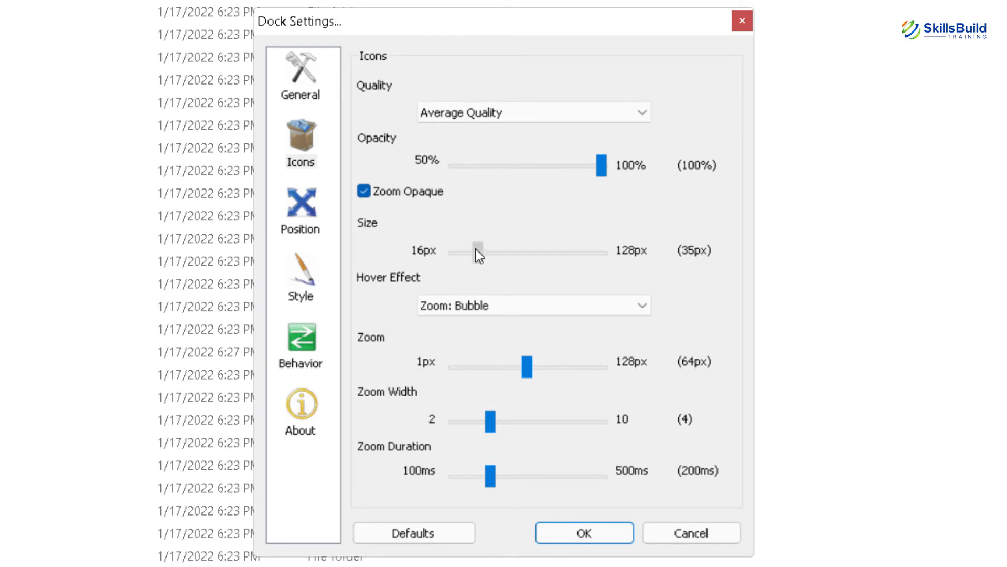
{"action": "left_click_drag", "start_coordinate": [475, 249], "coordinate": [476, 247]}
Step: Set the dock's screen position to Bottom with an edge offset of 6 px, keeping it centered at 0%
{"action": "left_click", "coordinate": [306, 197]}
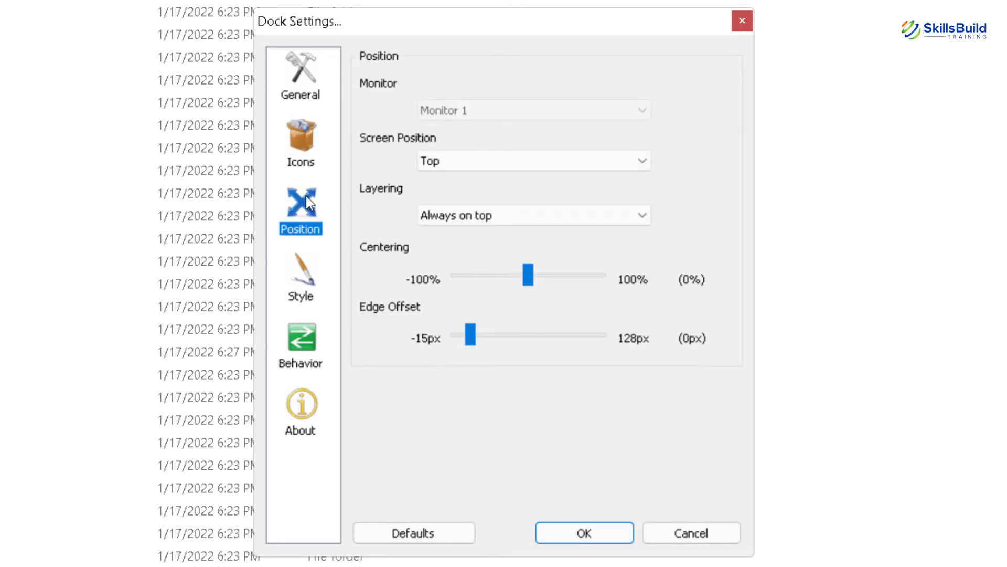
{"action": "left_click", "coordinate": [453, 162]}
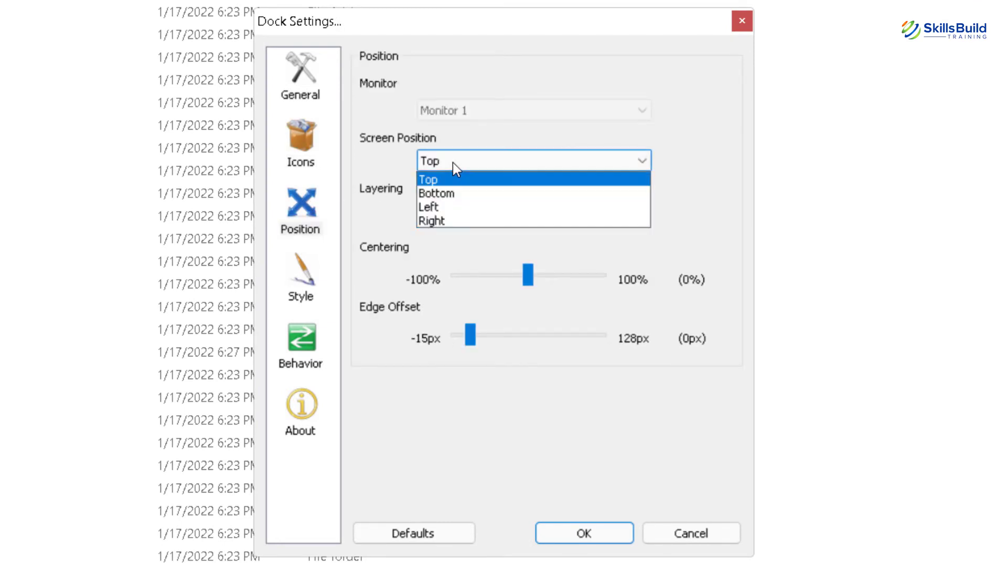
{"action": "left_click", "coordinate": [454, 193]}
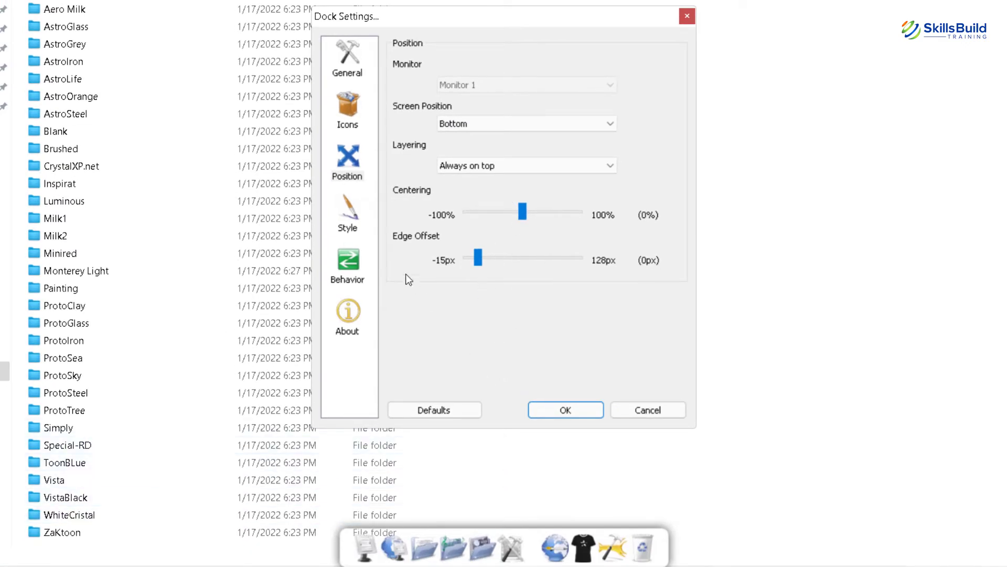
{"action": "mouse_move", "coordinate": [523, 211]}
{"action": "left_mouse_down"}
{"action": "mouse_move", "coordinate": [534, 209]}
{"action": "mouse_move", "coordinate": [523, 213]}
{"action": "left_mouse_up"}
{"action": "mouse_move", "coordinate": [479, 257]}
{"action": "left_mouse_down"}
{"action": "mouse_move", "coordinate": [508, 257]}
{"action": "mouse_move", "coordinate": [482, 253]}
{"action": "left_mouse_up"}
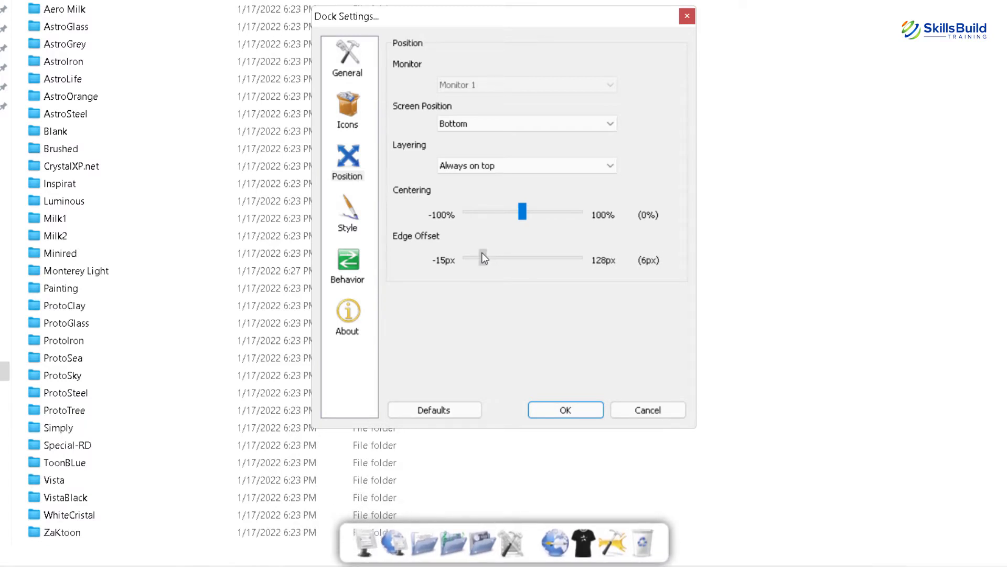
Step: Increase the outline opacity of the dock's icon labels, review the behavior and version information, and save the dock settings
{"action": "left_click", "coordinate": [357, 219]}
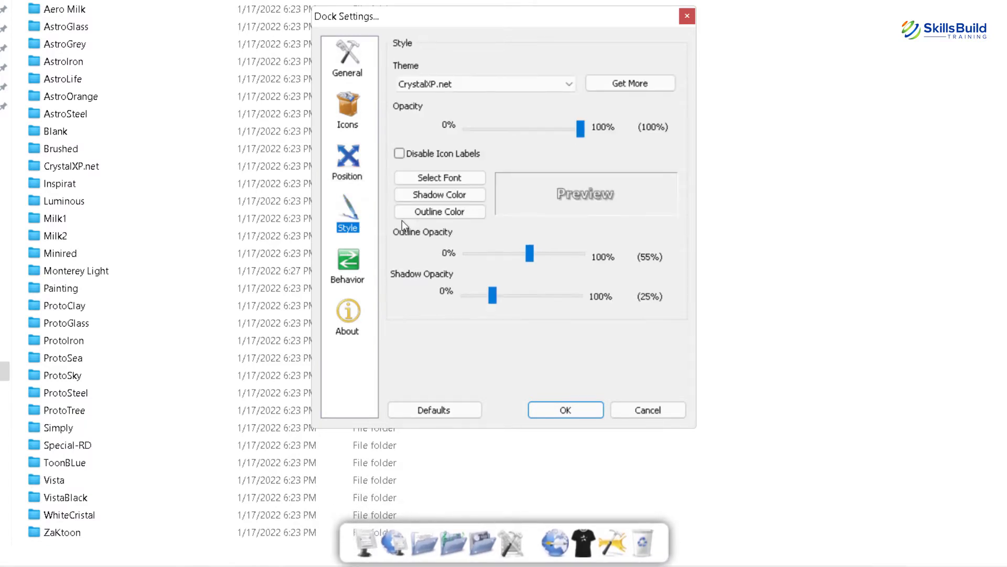
{"action": "left_click_drag", "start_coordinate": [528, 253], "coordinate": [558, 261]}
{"action": "left_click", "coordinate": [346, 270]}
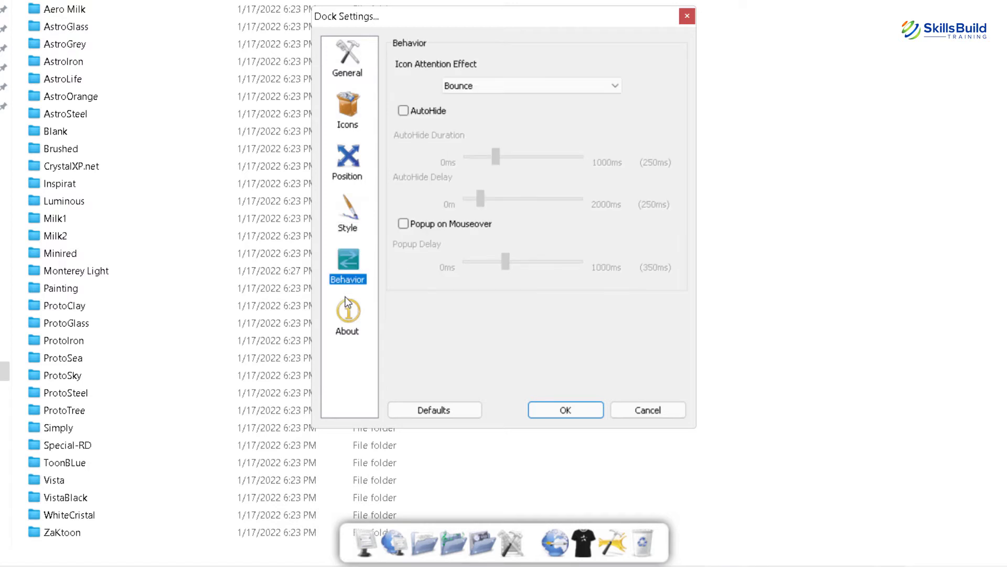
{"action": "left_click", "coordinate": [346, 334]}
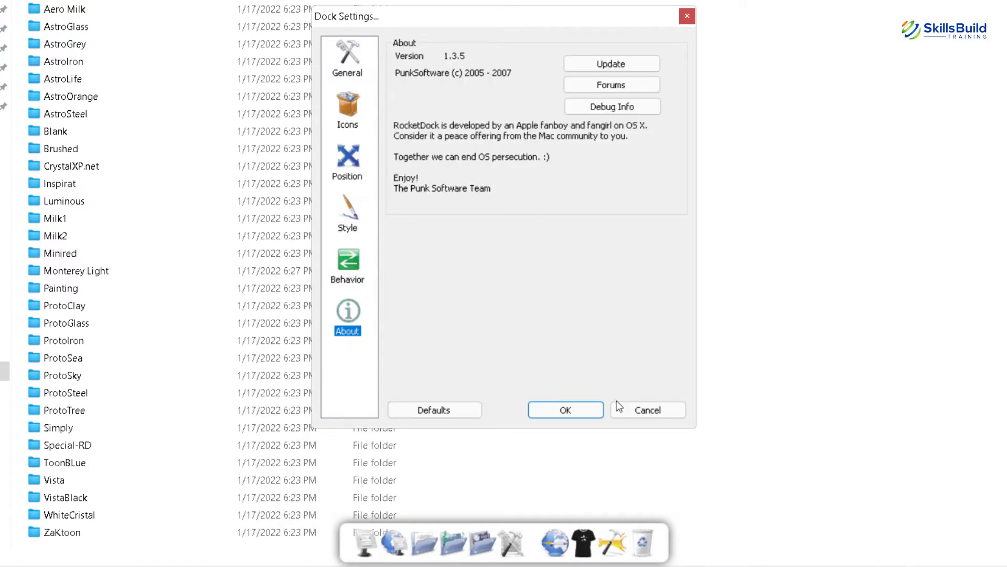
{"action": "left_click", "coordinate": [578, 407]}
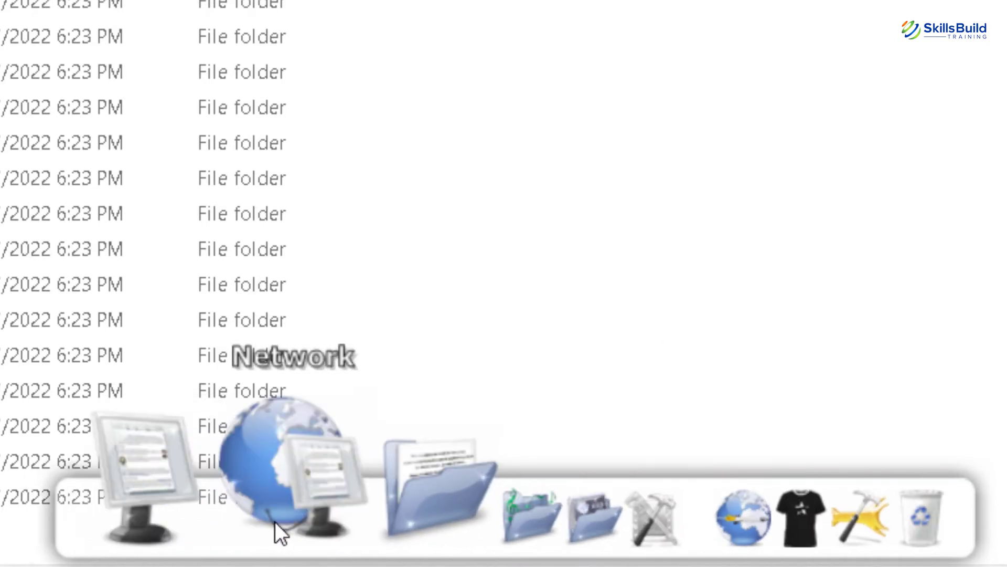
Step: Remove the Network item from the dock
{"action": "left_click_drag", "start_coordinate": [281, 499], "coordinate": [503, 112]}
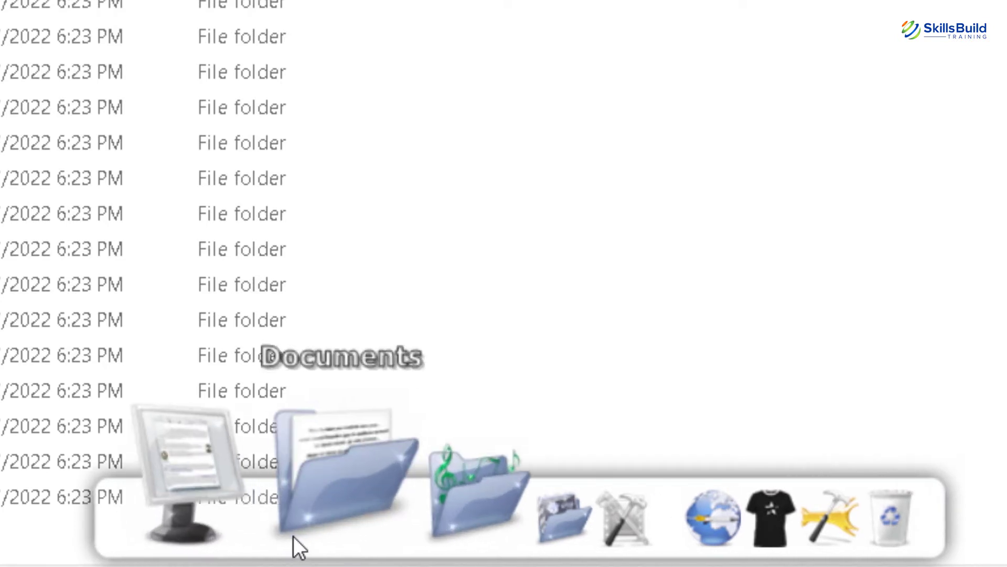
Step: Remove the Documents, Music and globe web-shortcut items from the dock
{"action": "left_click_drag", "start_coordinate": [319, 518], "coordinate": [454, 225]}
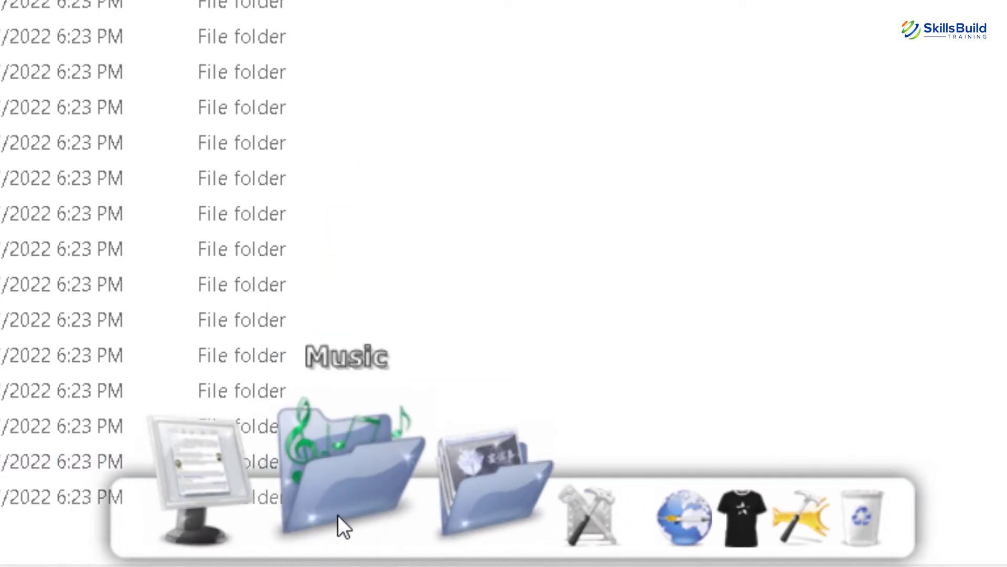
{"action": "left_click_drag", "start_coordinate": [337, 522], "coordinate": [476, 245]}
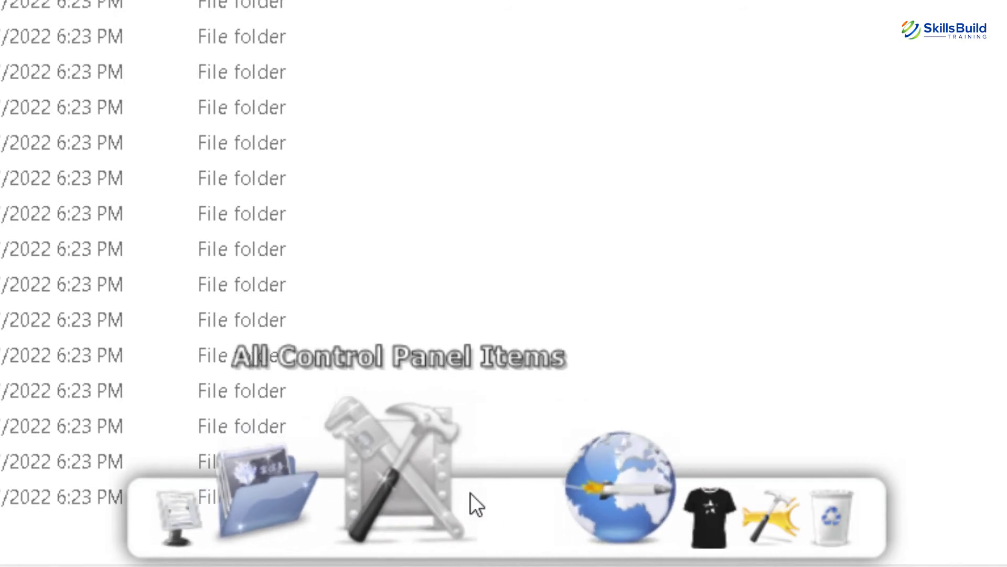
{"action": "left_click_drag", "start_coordinate": [519, 488], "coordinate": [534, 233]}
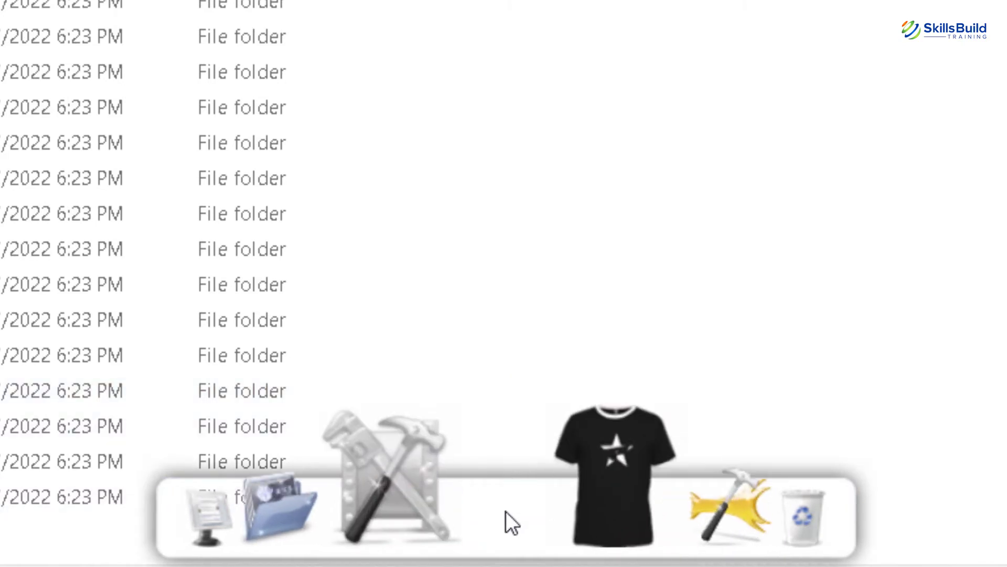
Step: Set the dock's style theme to Monterey Light in the dock settings
{"action": "right_click", "coordinate": [506, 511]}
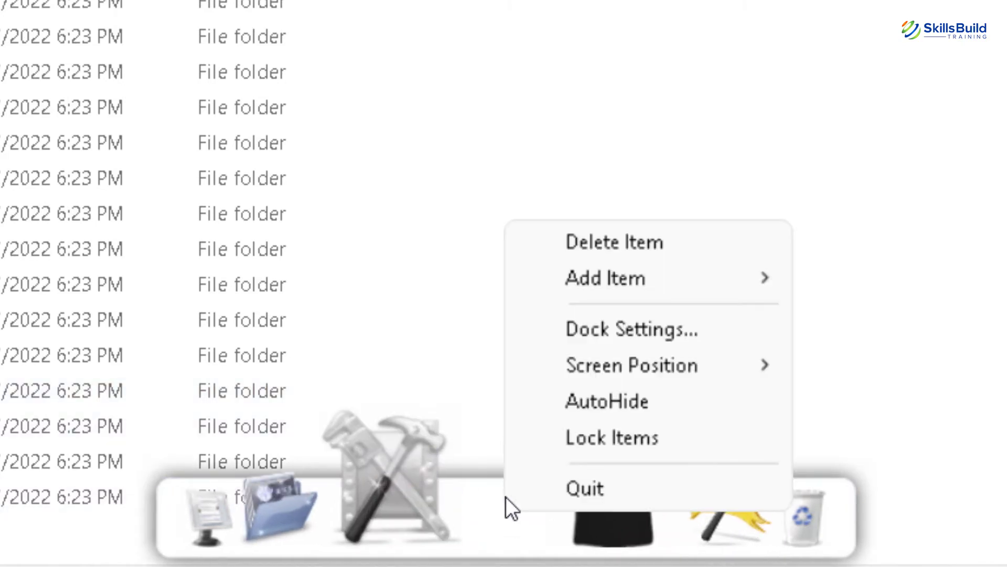
{"action": "left_click", "coordinate": [579, 328]}
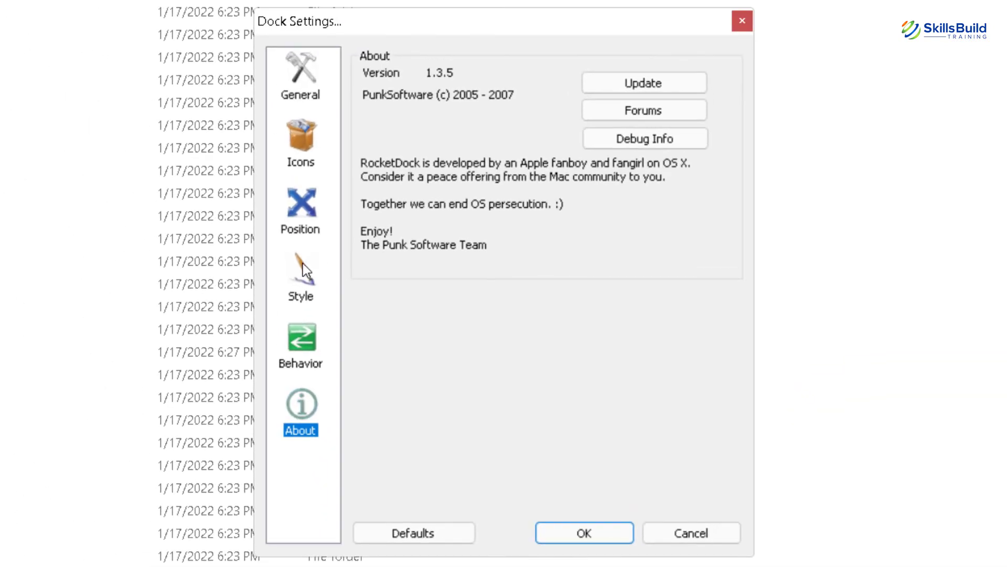
{"action": "left_click", "coordinate": [303, 264]}
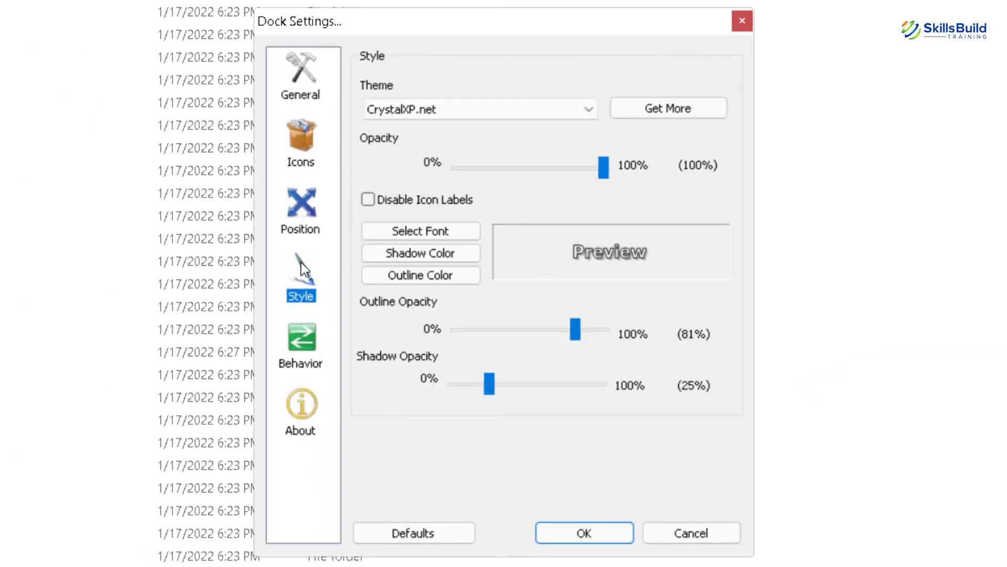
{"action": "left_click", "coordinate": [481, 109]}
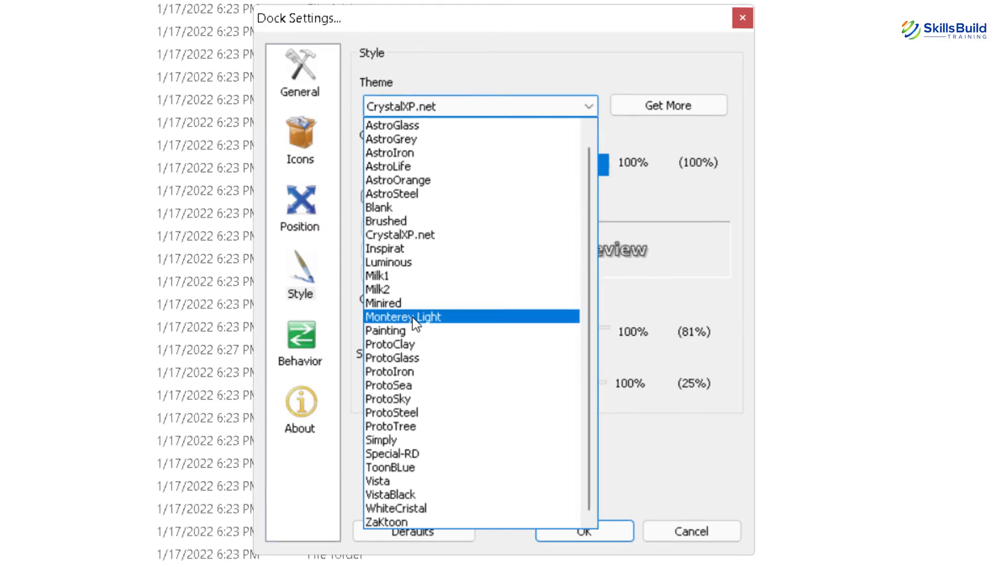
{"action": "left_click", "coordinate": [412, 319]}
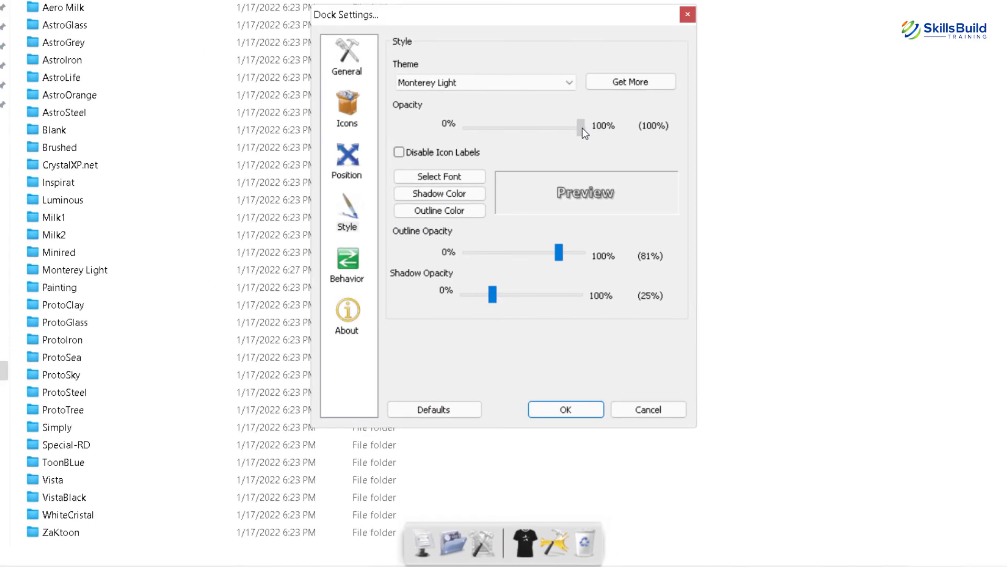
Step: Try the lowest dock opacity, set it to 80%, and save the dock settings
{"action": "left_click_drag", "start_coordinate": [582, 128], "coordinate": [429, 136]}
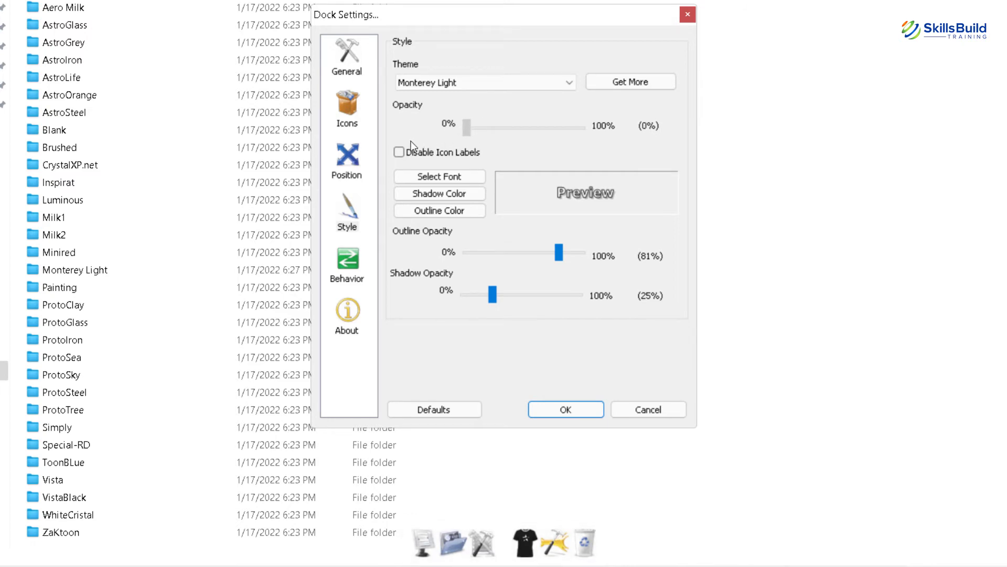
{"action": "left_click_drag", "start_coordinate": [467, 127], "coordinate": [561, 134]}
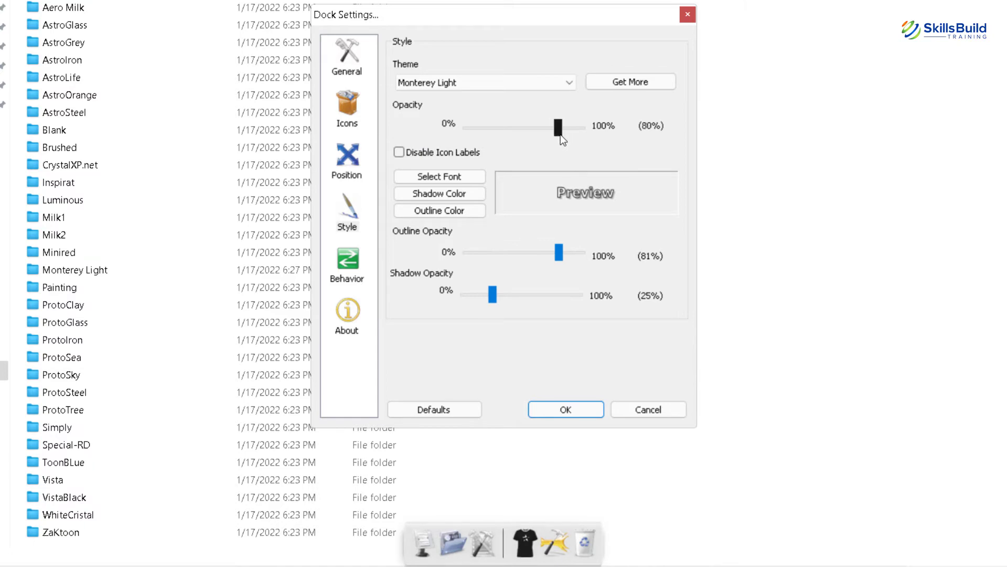
{"action": "left_click", "coordinate": [546, 416]}
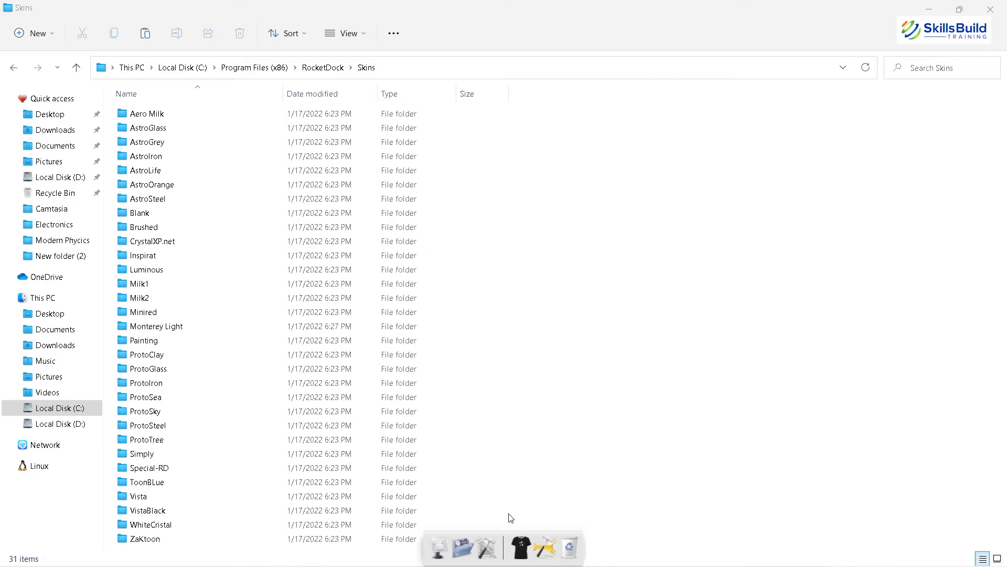
Step: Search Windows for edge and open the file location of the Microsoft Edge shortcut
{"action": "key", "text": "super"}
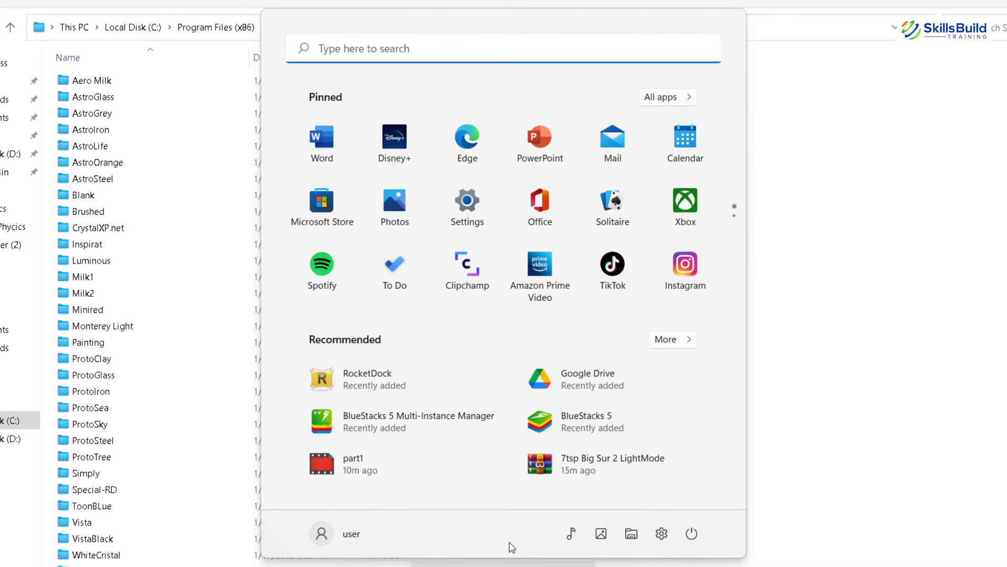
{"action": "type", "text": "edge"}
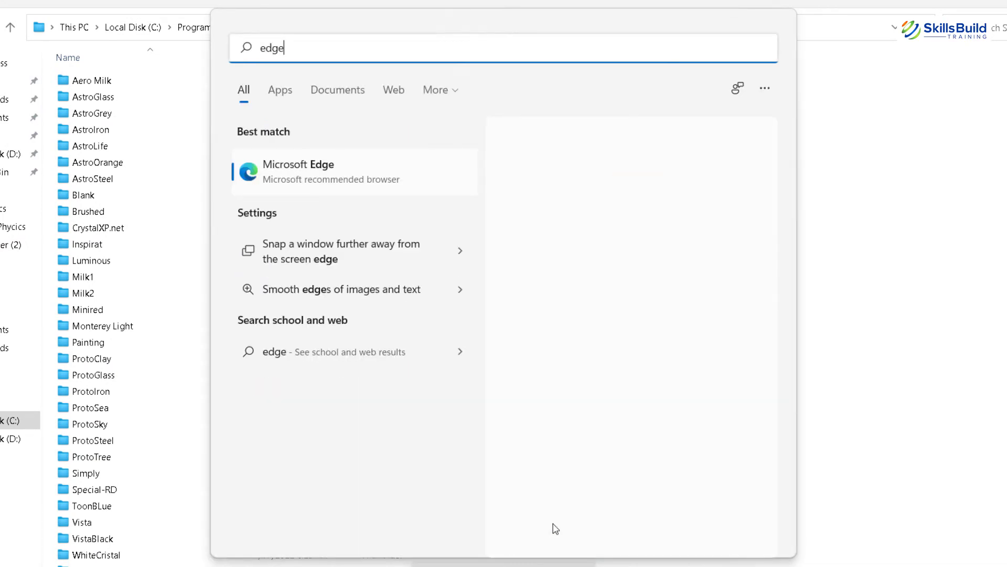
{"action": "right_click", "coordinate": [319, 166]}
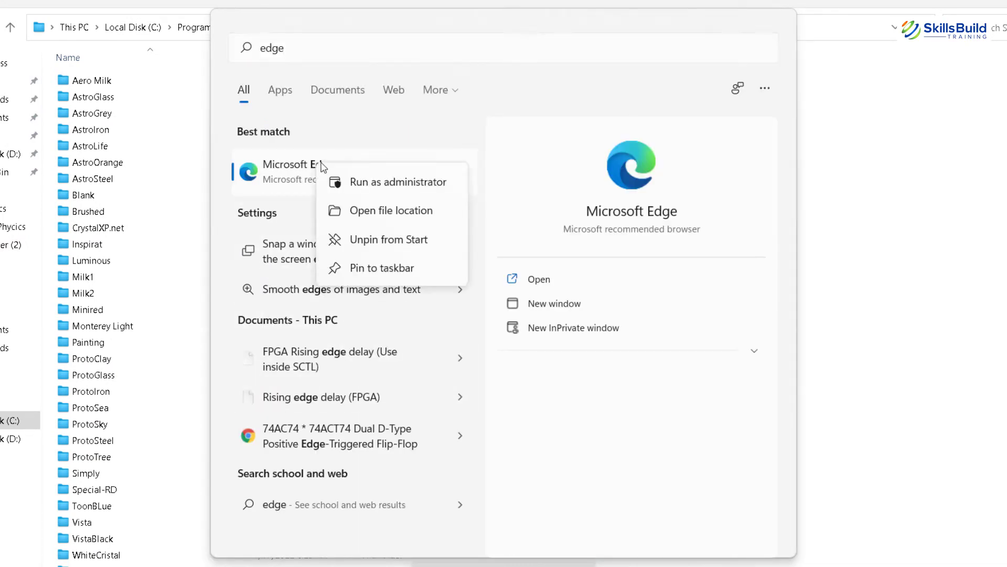
{"action": "left_click", "coordinate": [391, 210]}
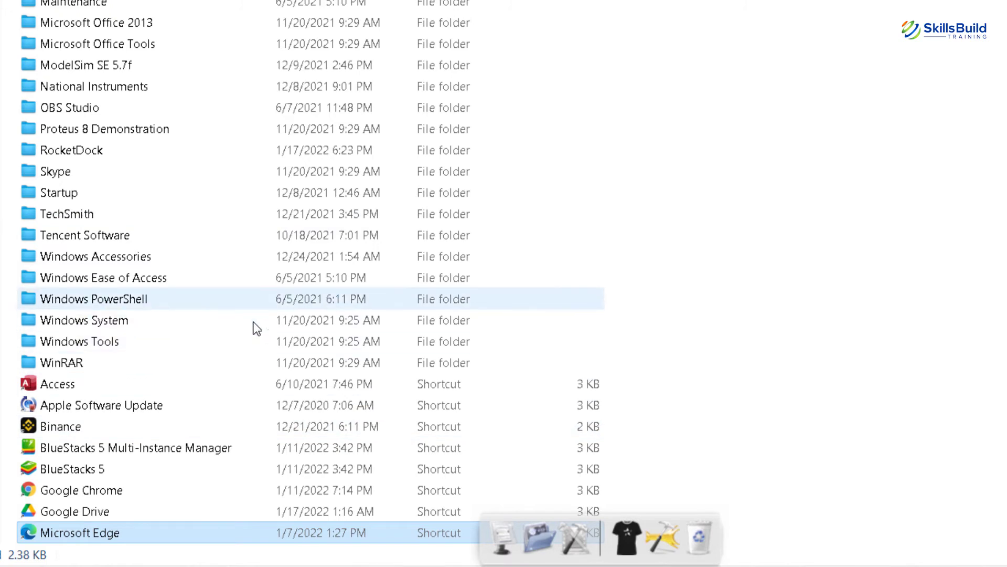
Step: Add the Microsoft Edge, Google Chrome and Word shortcuts from the Programs folder to the dock
{"action": "left_click_drag", "start_coordinate": [46, 534], "coordinate": [549, 537]}
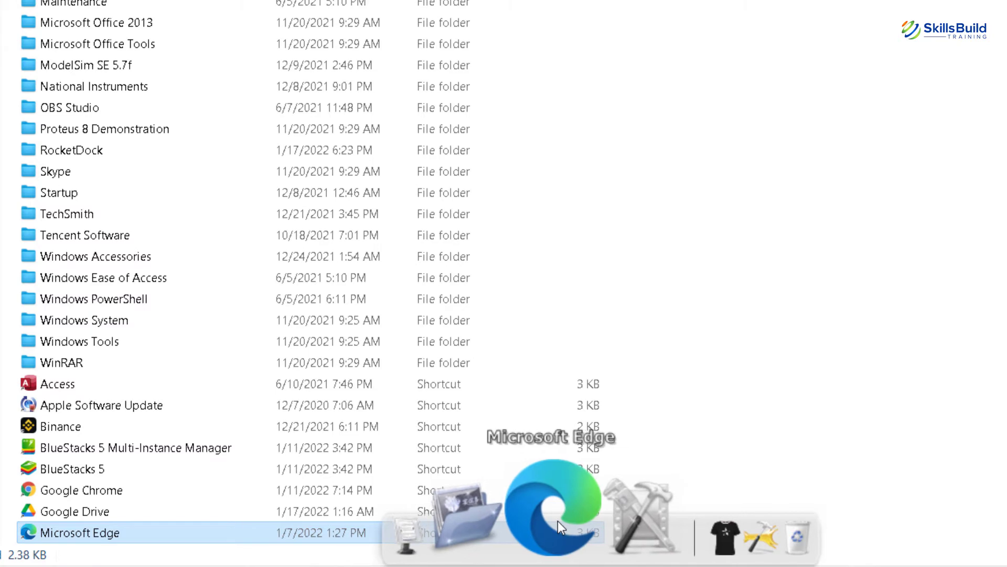
{"action": "left_click_drag", "start_coordinate": [65, 496], "coordinate": [603, 557]}
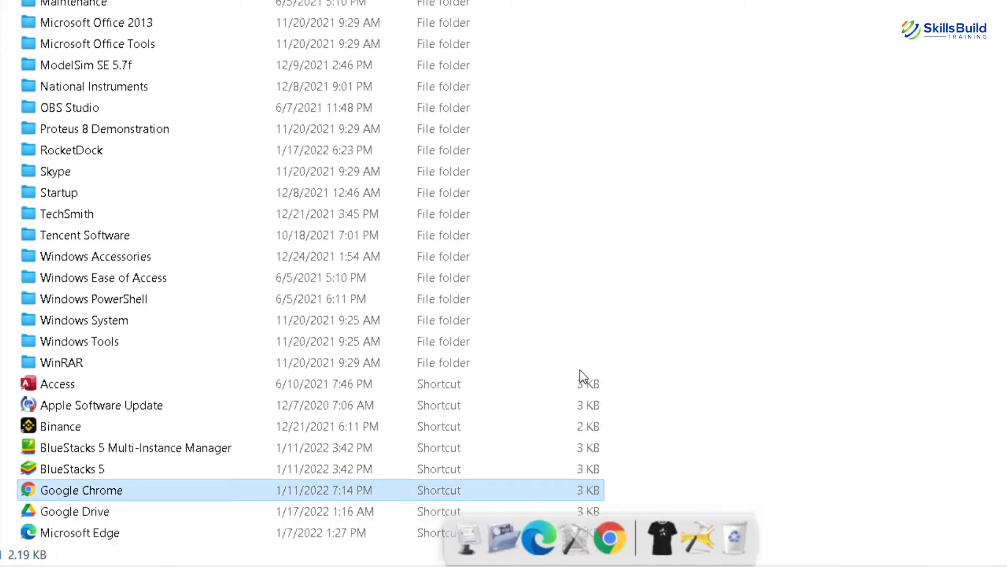
{"action": "scroll", "coordinate": [223, 330], "scroll_direction": "down", "scroll_amount": 3}
{"action": "scroll", "coordinate": [213, 323], "scroll_direction": "down", "scroll_amount": 1}
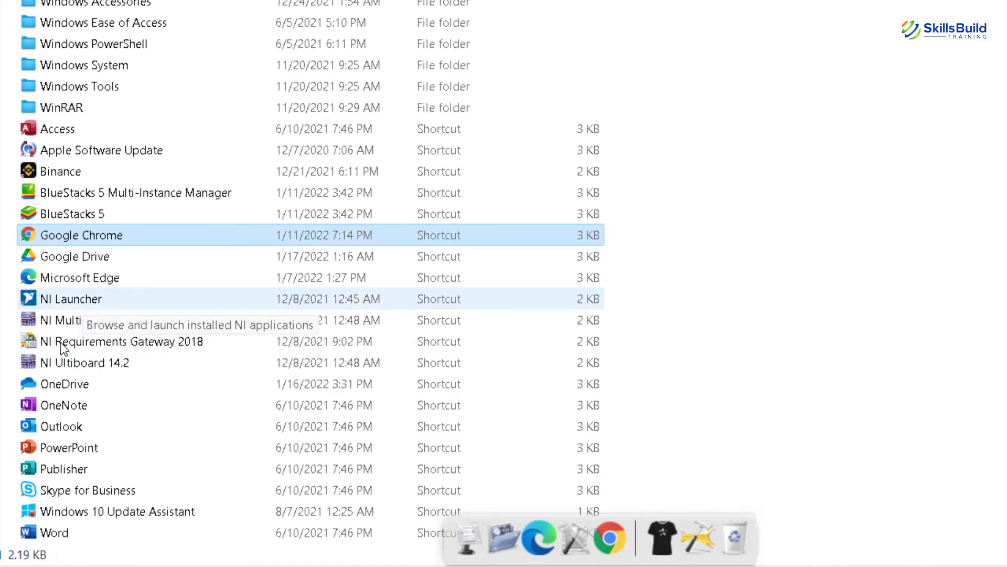
{"action": "left_click_drag", "start_coordinate": [45, 534], "coordinate": [635, 545]}
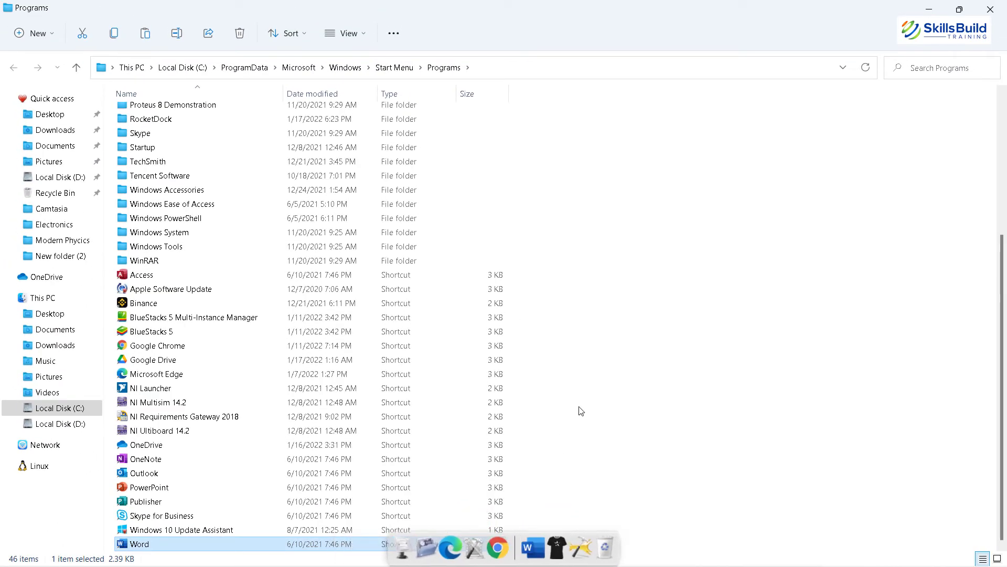
{"action": "left_click", "coordinate": [577, 415]}
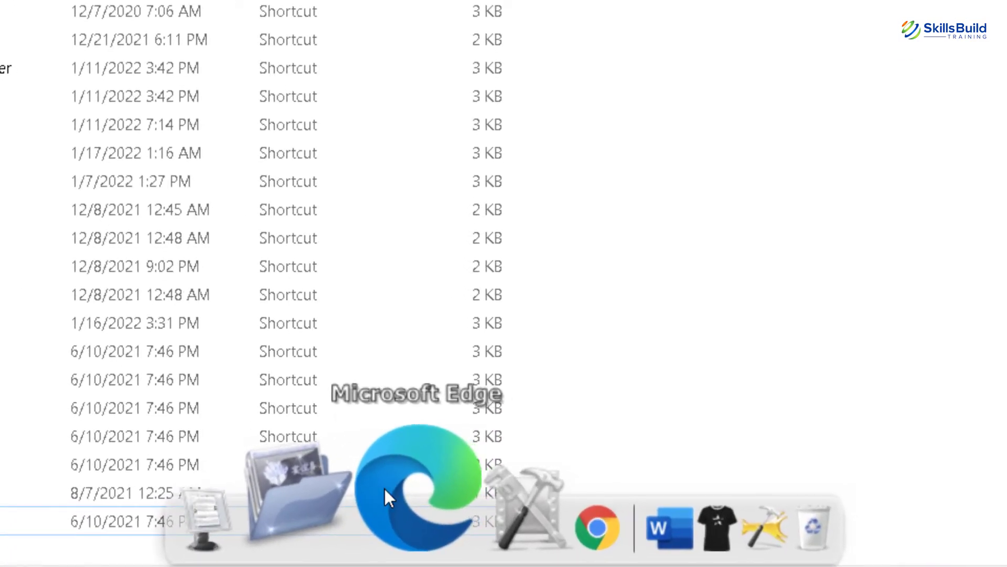
Step: Change the Microsoft Edge dock item's icon to Safari icon Regular.png from the macOS Monterey ICONS folder and save it
{"action": "right_click", "coordinate": [385, 482]}
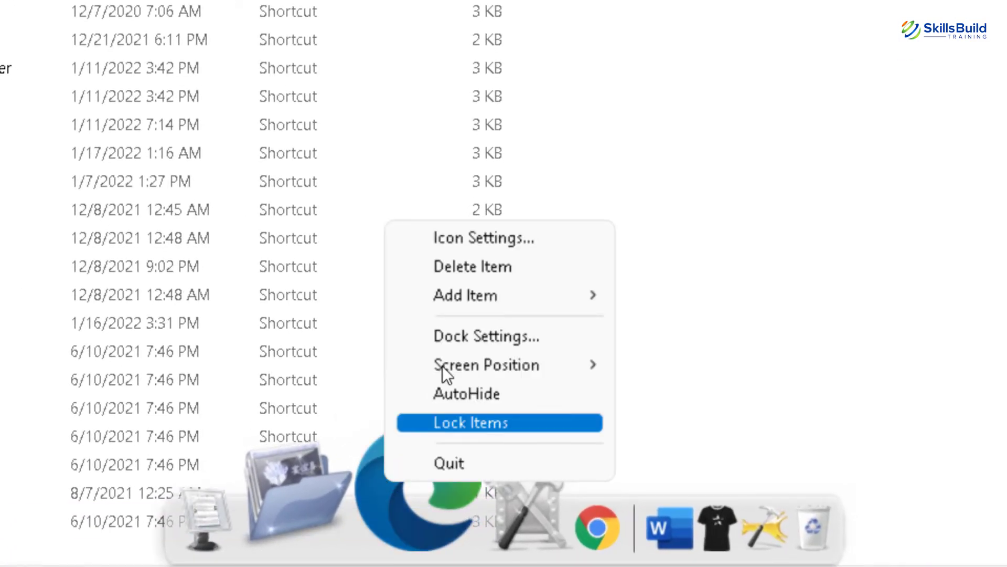
{"action": "left_click", "coordinate": [488, 241]}
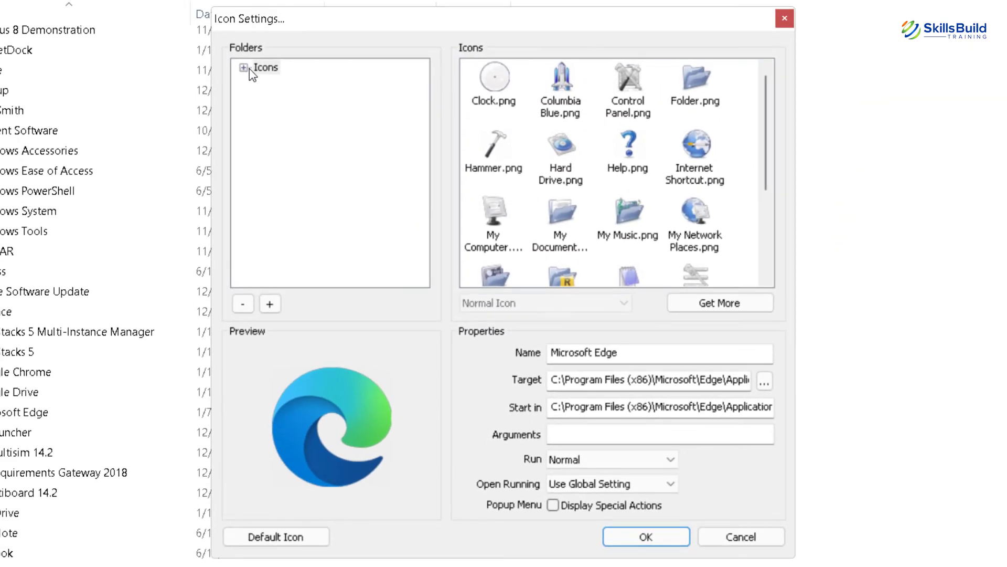
{"action": "left_click", "coordinate": [244, 68]}
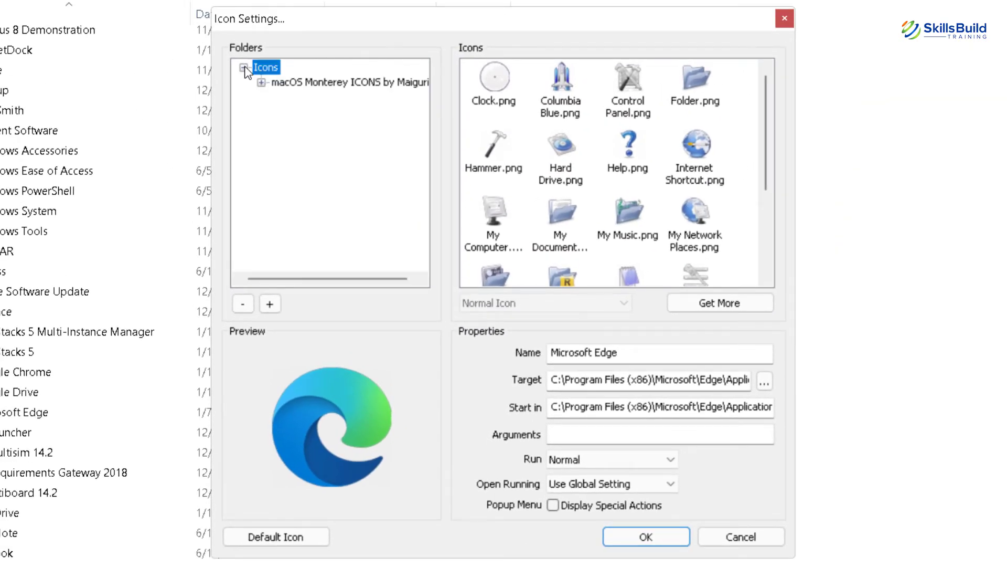
{"action": "left_click", "coordinate": [318, 84]}
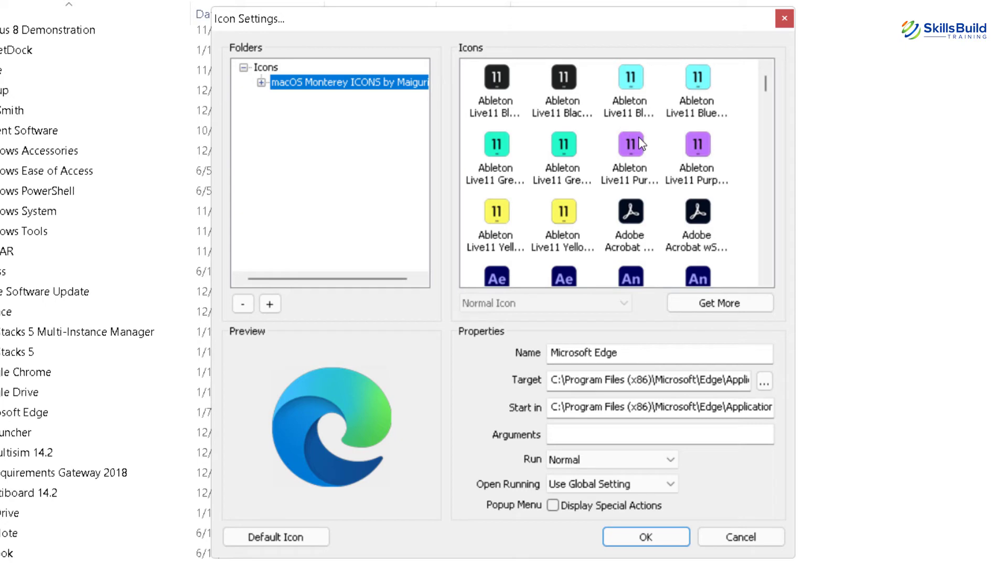
{"action": "left_click", "coordinate": [631, 145]}
{"action": "scroll", "coordinate": [637, 144], "scroll_direction": "down", "scroll_amount": 10}
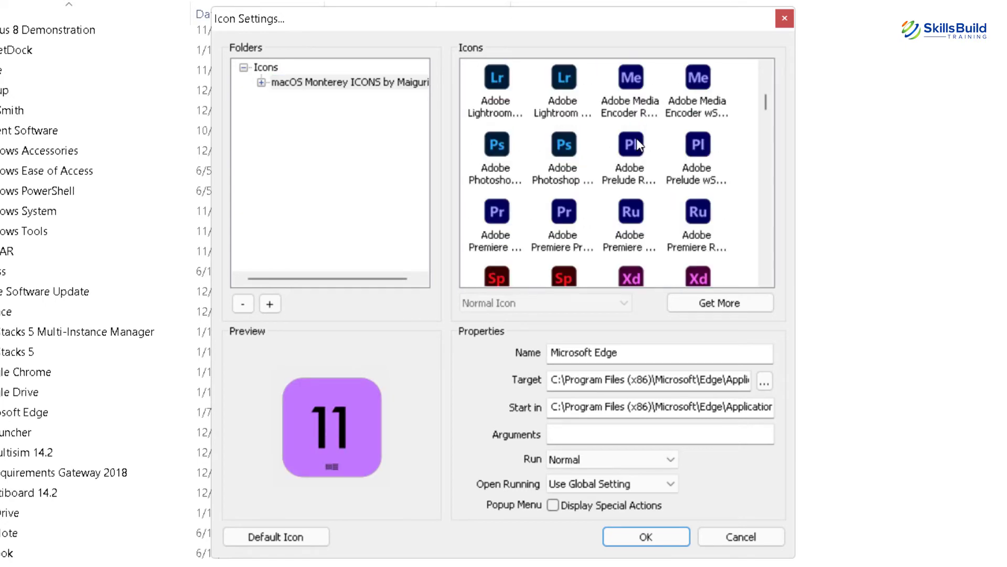
{"action": "scroll", "coordinate": [637, 139], "scroll_direction": "down", "scroll_amount": 10}
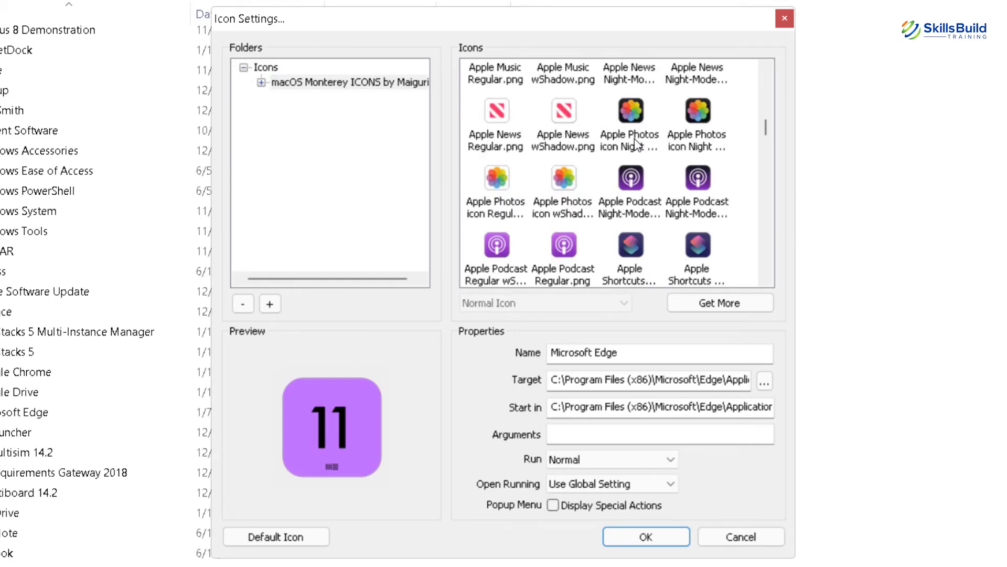
{"action": "scroll", "coordinate": [635, 149], "scroll_direction": "down", "scroll_amount": 10}
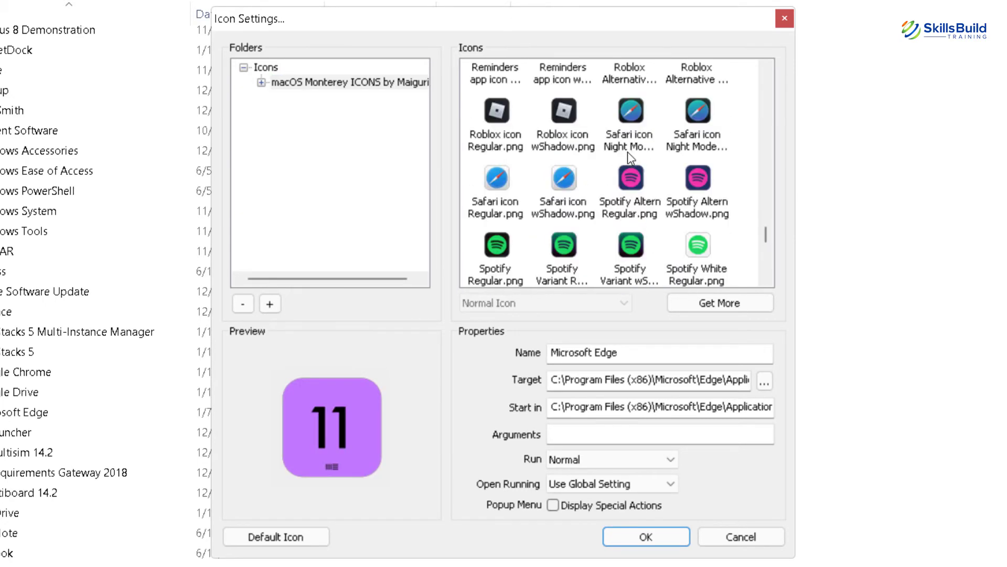
{"action": "left_click", "coordinate": [496, 178]}
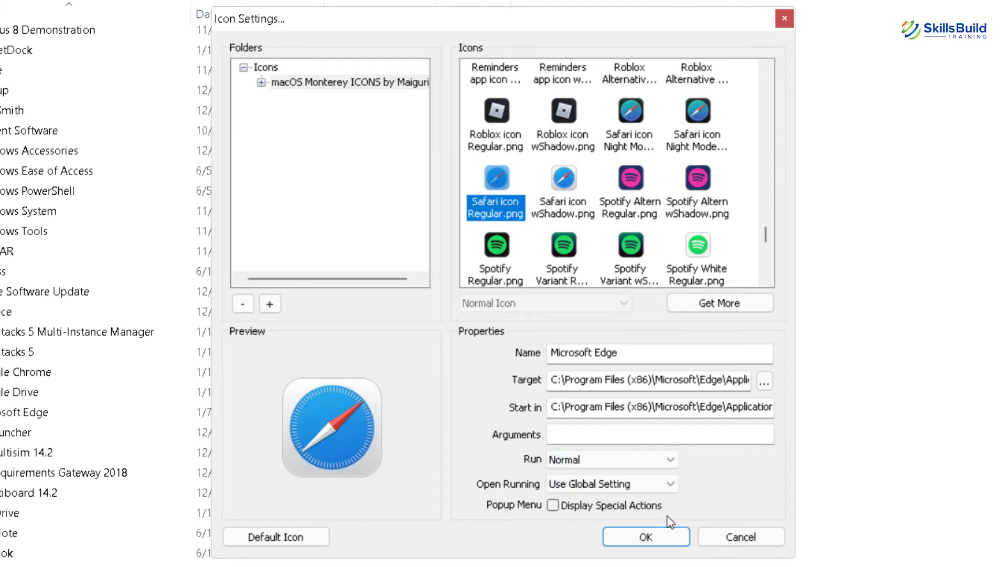
{"action": "left_click", "coordinate": [646, 536]}
{"action": "mouse_move", "coordinate": [430, 540]}
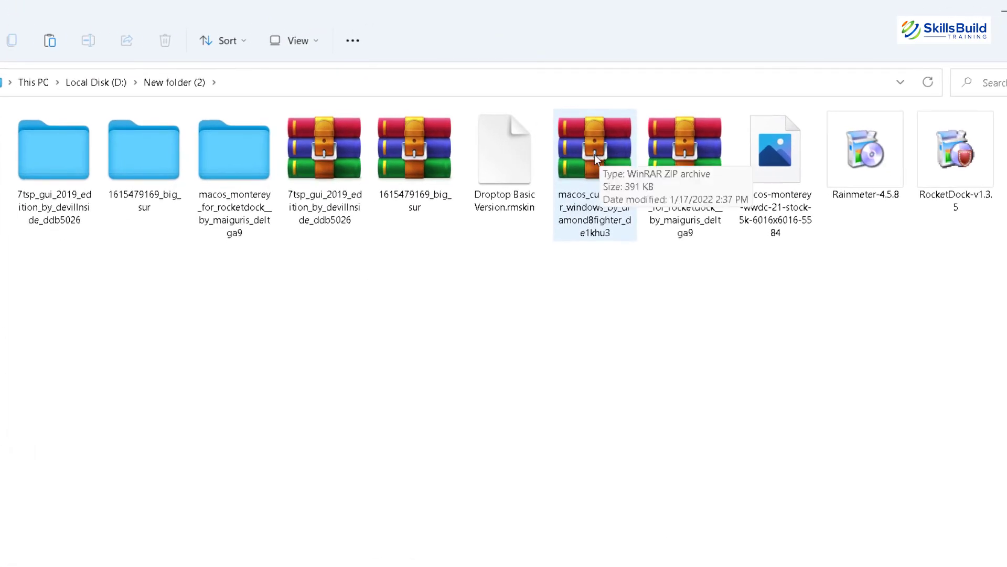
Step: Extract the macos_cursors_for_windows_by_diamond8fighter_de1khu3 archive into its own folder within New folder (2)
{"action": "left_click", "coordinate": [574, 314]}
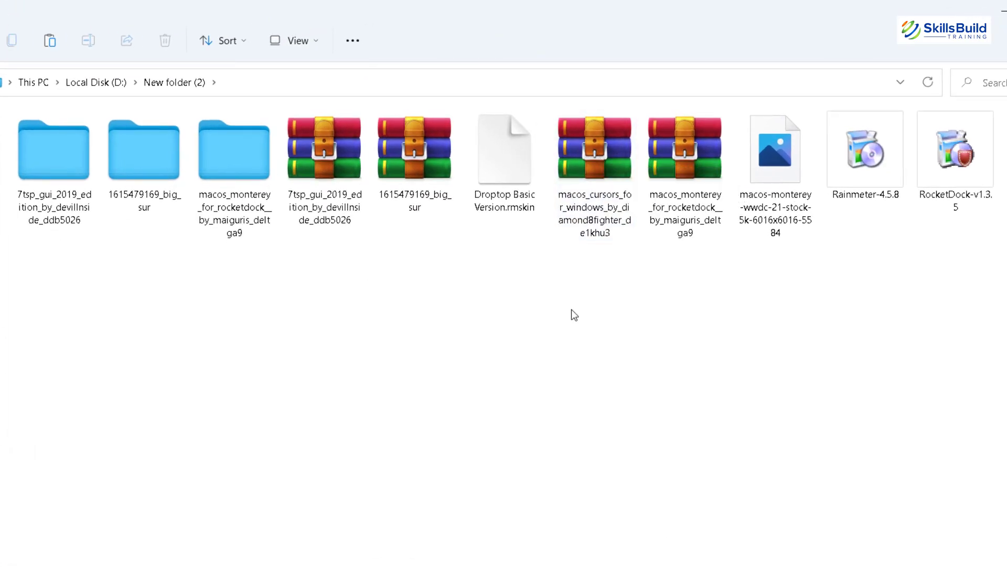
{"action": "right_click", "coordinate": [578, 151]}
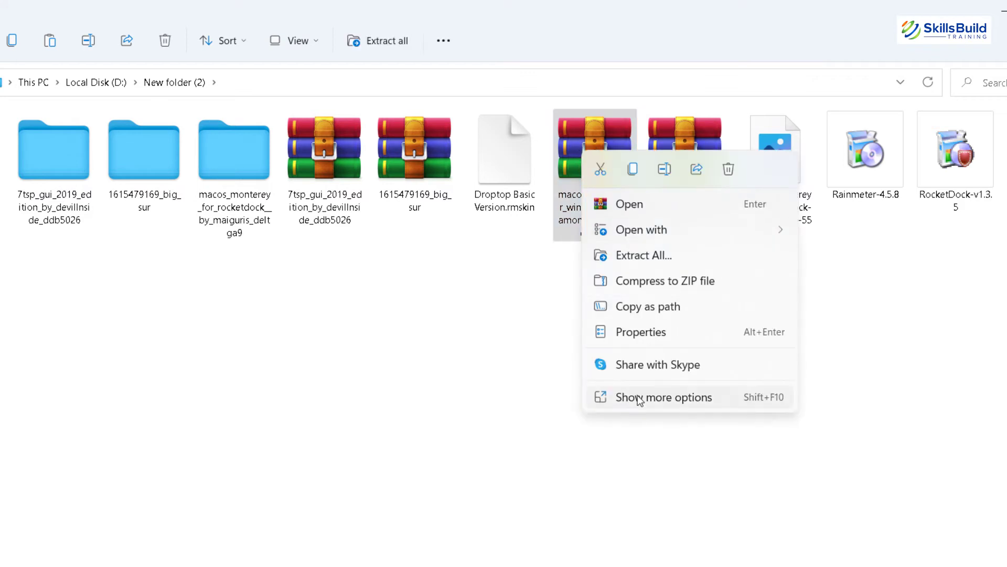
{"action": "left_click", "coordinate": [639, 397]}
{"action": "left_click", "coordinate": [616, 305]}
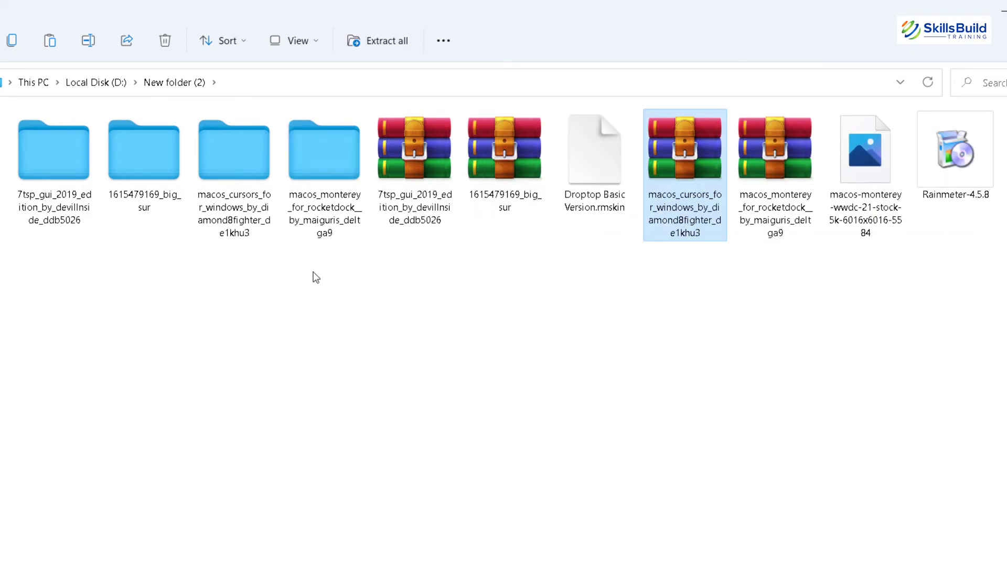
Step: Install the macOS cursors using the .Install setup information file in the macOS cursors for Windows folder
{"action": "double_click", "coordinate": [234, 163]}
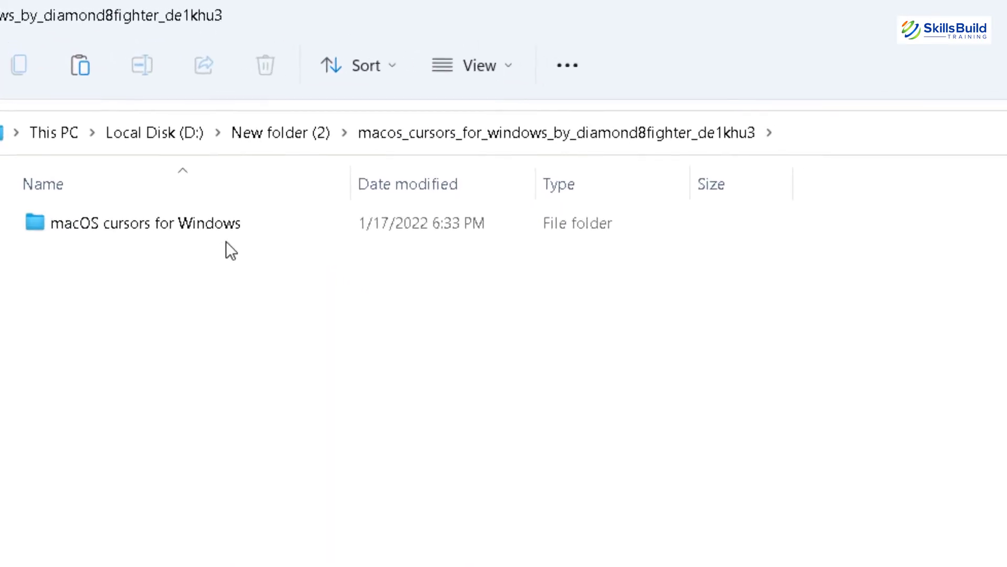
{"action": "double_click", "coordinate": [104, 234]}
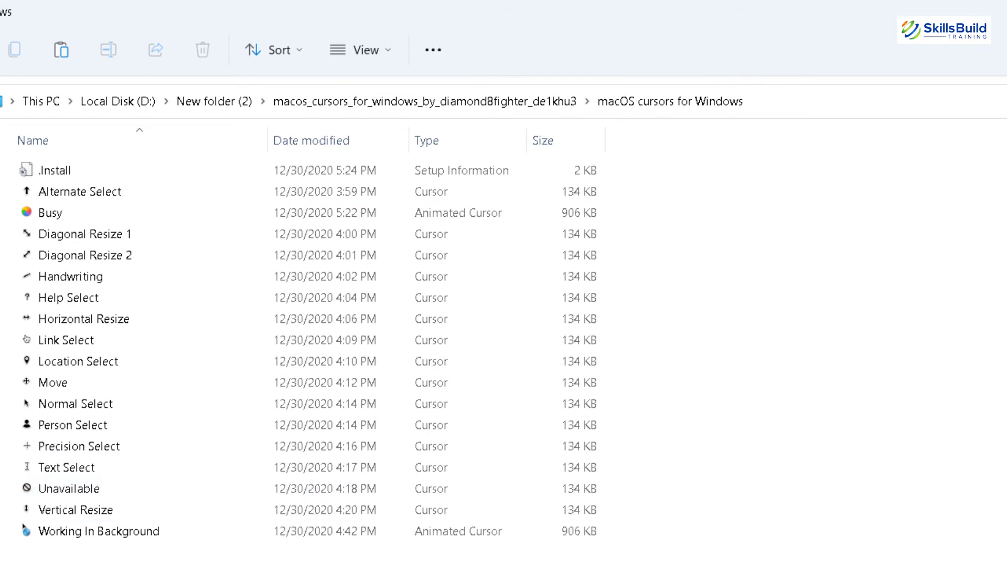
{"action": "right_click", "coordinate": [39, 171]}
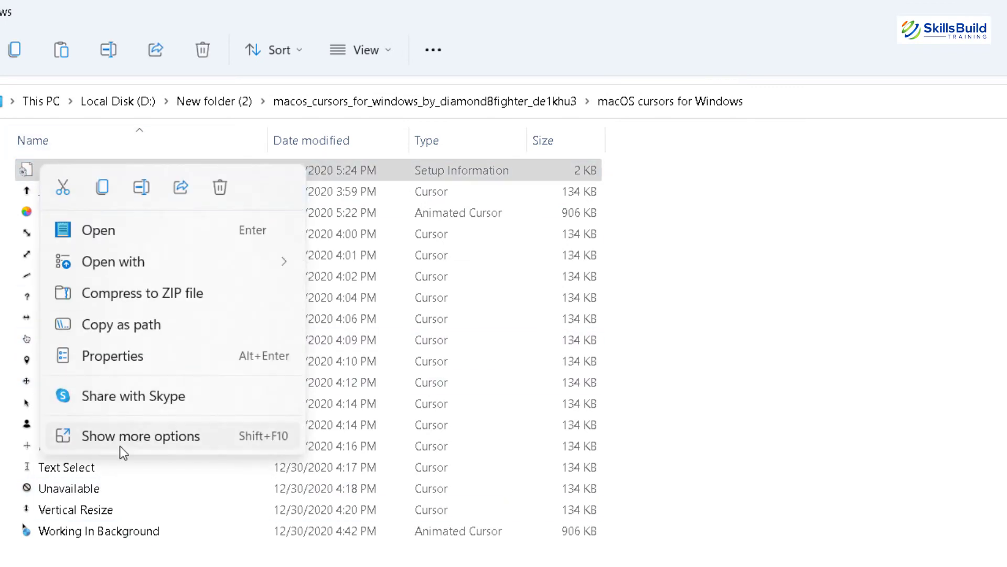
{"action": "left_click", "coordinate": [131, 435]}
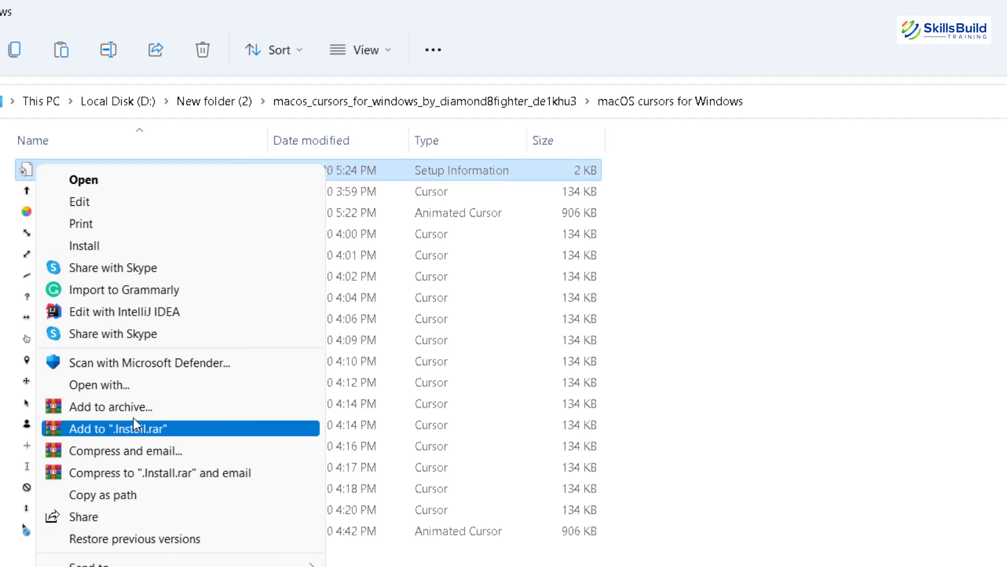
{"action": "left_click", "coordinate": [87, 245]}
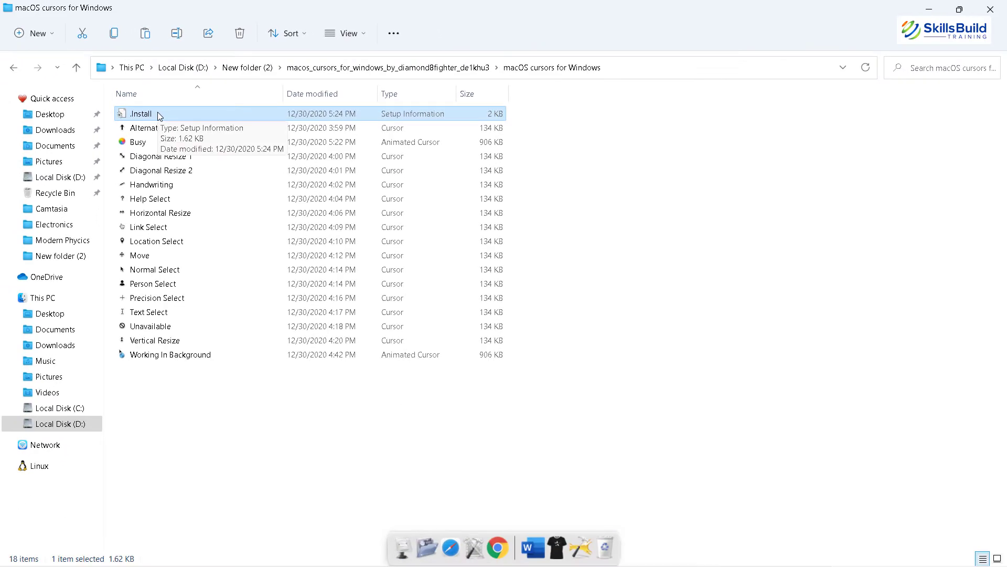
Step: Search Windows for the mouse pointer settings and apply the macOS pointer scheme, agreeing to replace the original scheme
{"action": "key", "text": "super"}
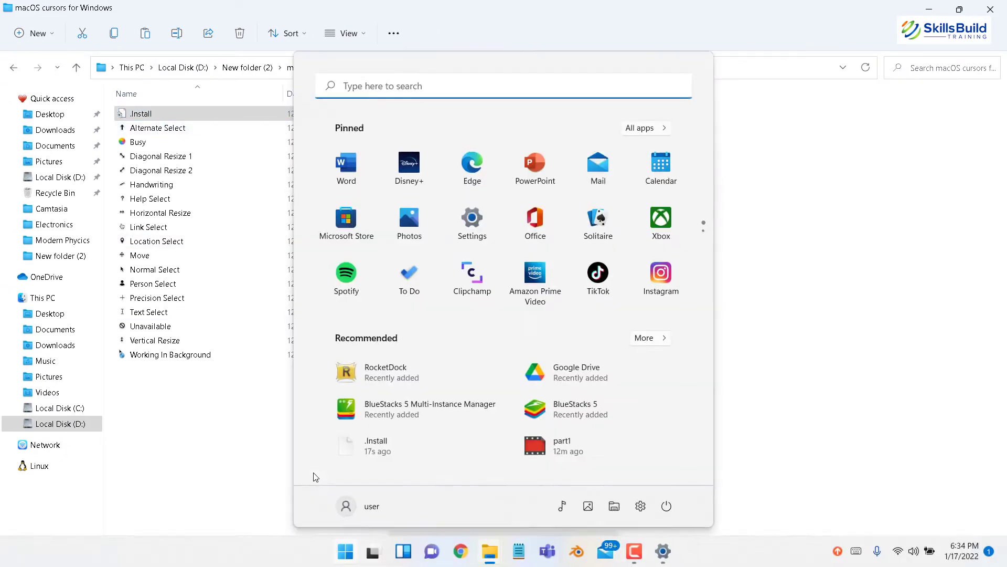
{"action": "type", "text": "curso"}
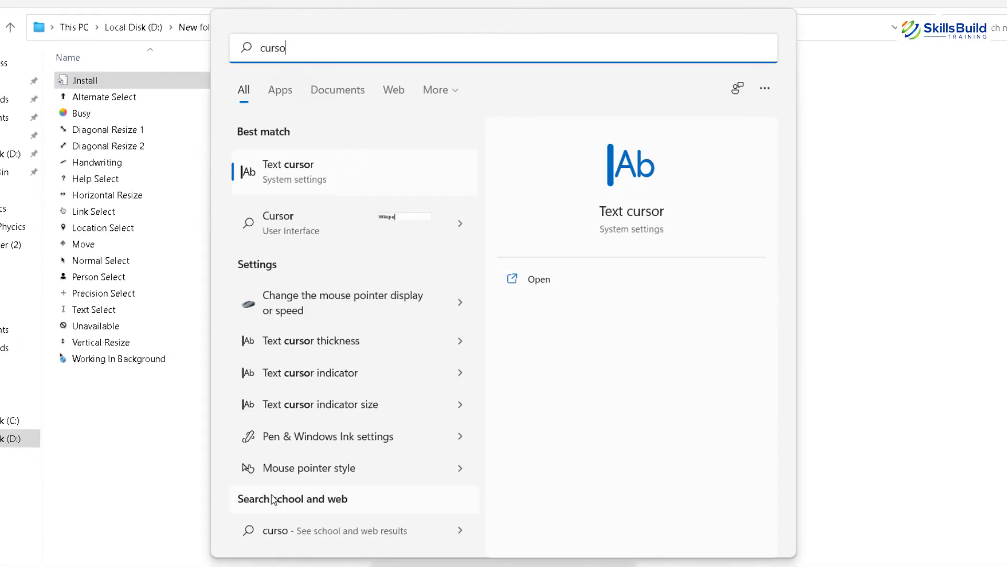
{"action": "left_click", "coordinate": [328, 314]}
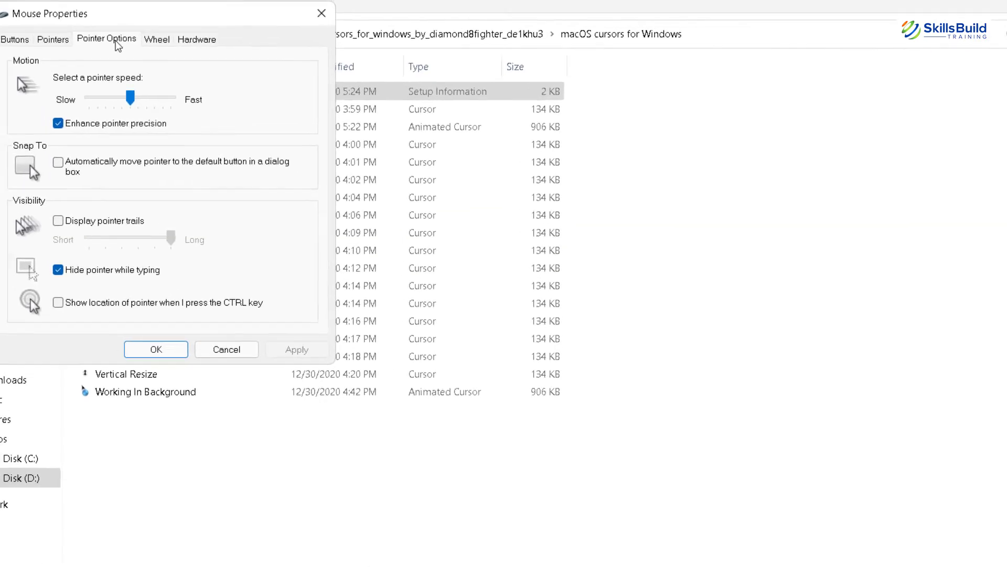
{"action": "left_click", "coordinate": [171, 81]}
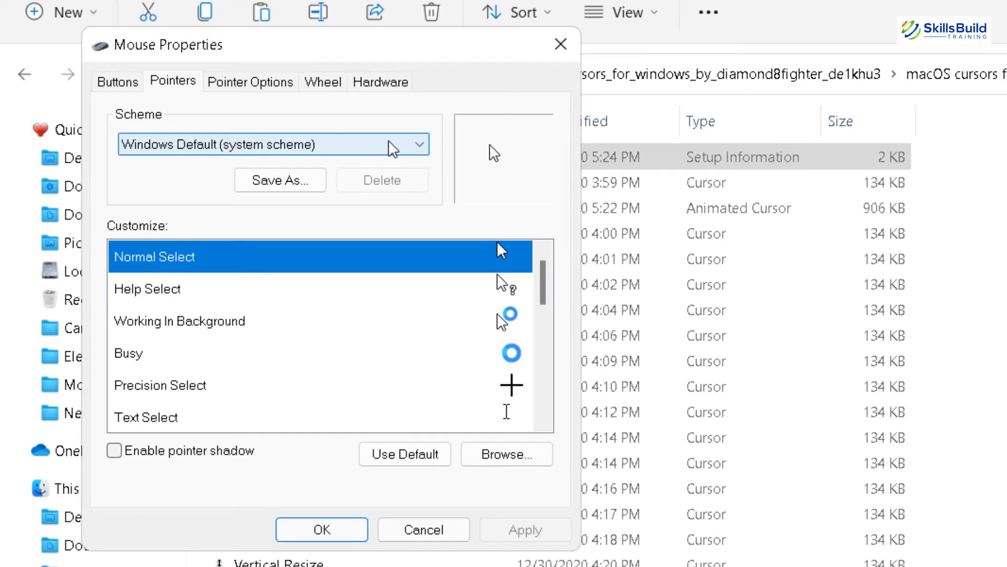
{"action": "left_click", "coordinate": [417, 148]}
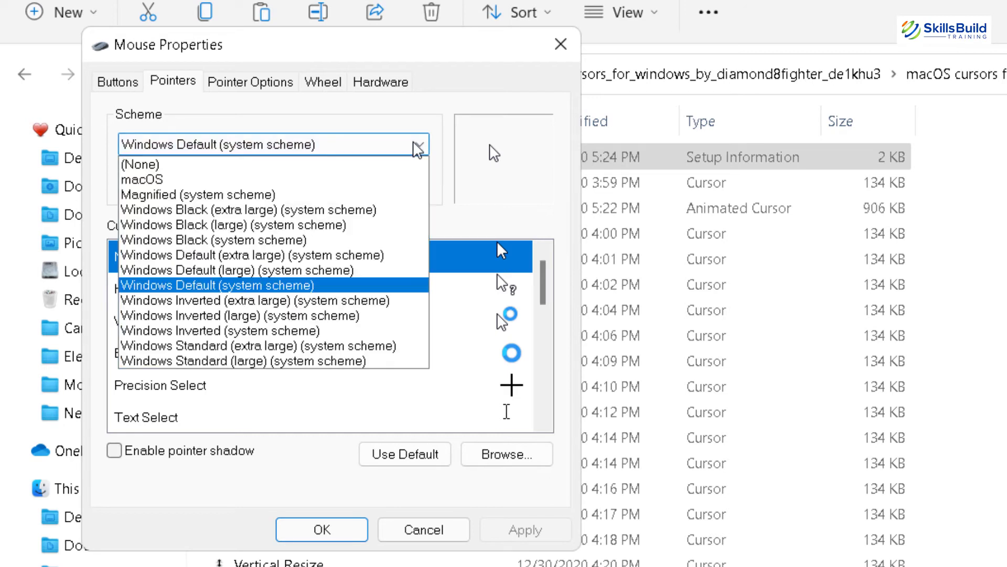
{"action": "left_click", "coordinate": [146, 180]}
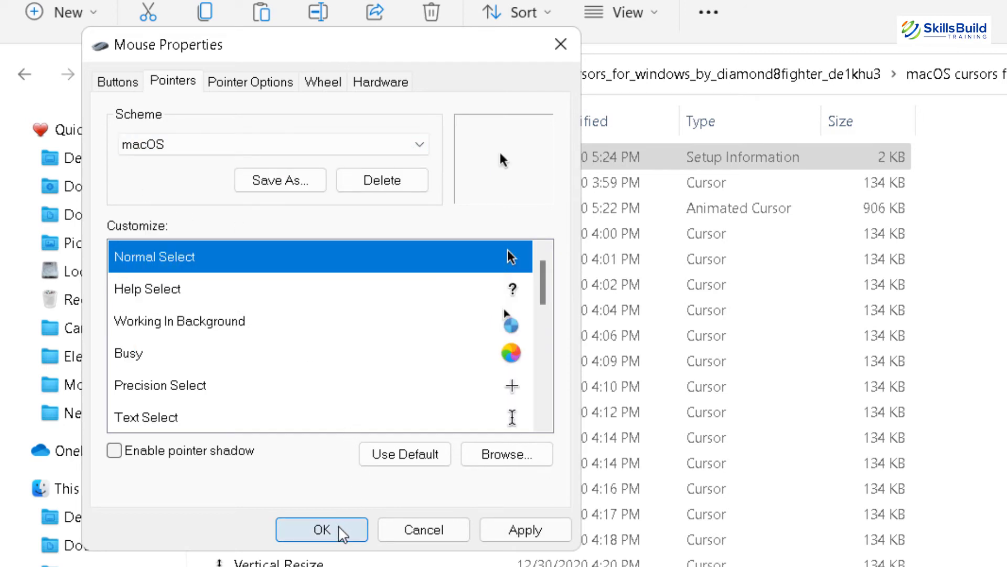
{"action": "left_click", "coordinate": [524, 531]}
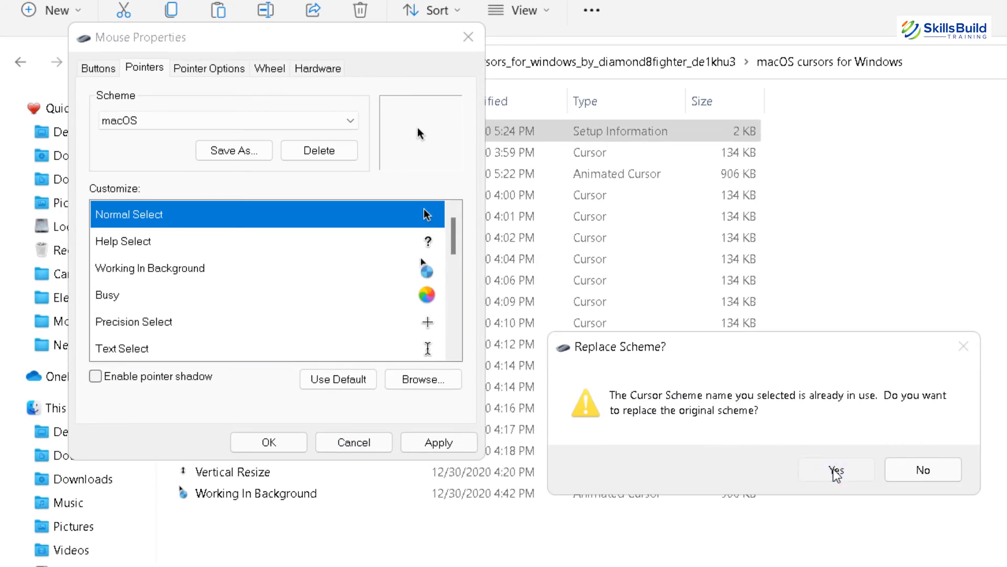
{"action": "left_click", "coordinate": [836, 472]}
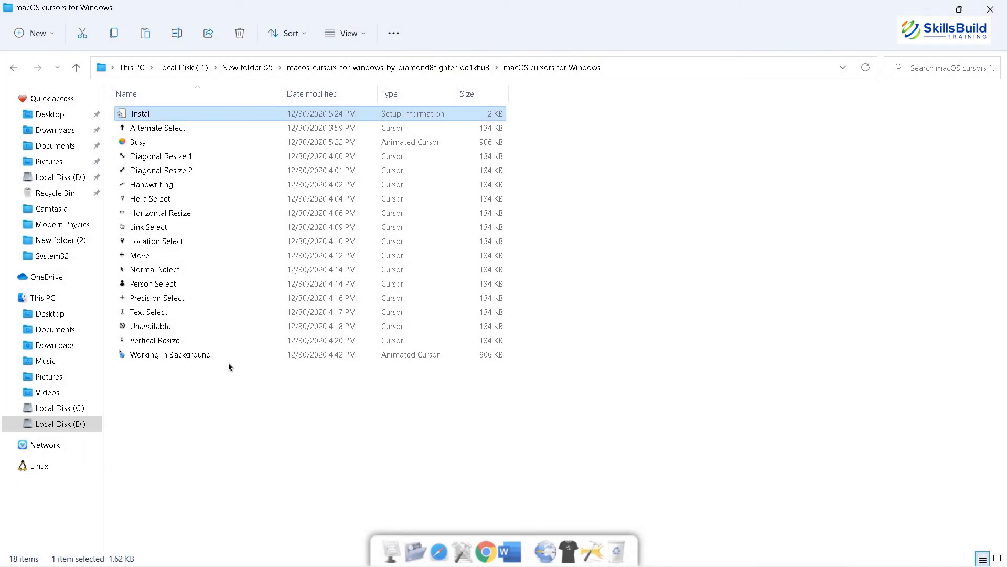
Step: Install Rainmeter-4.5.8 from New folder (2) in English as a standard 64-bit installation that launches on startup, and run it
{"action": "key", "text": "alt+Up"}
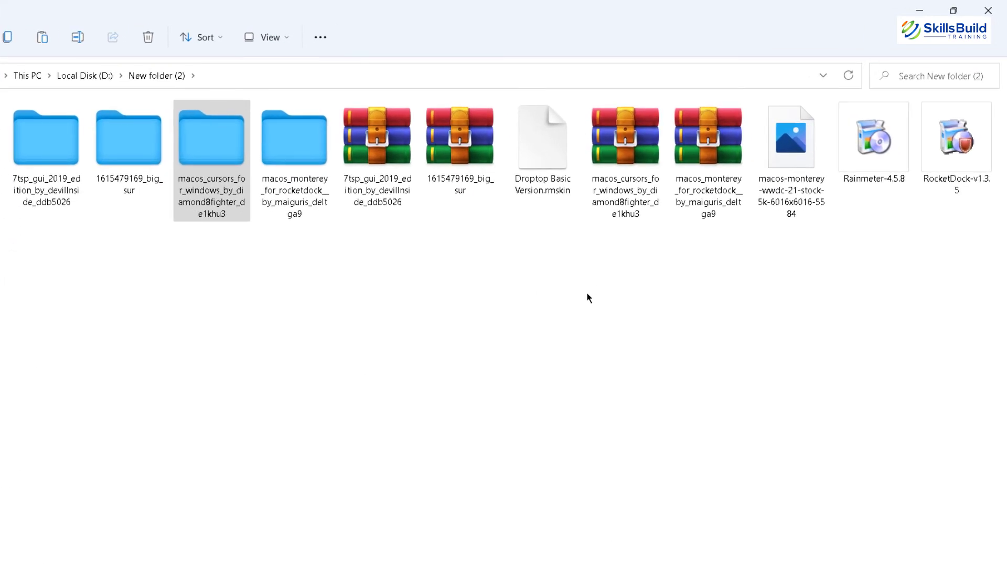
{"action": "double_click", "coordinate": [875, 151]}
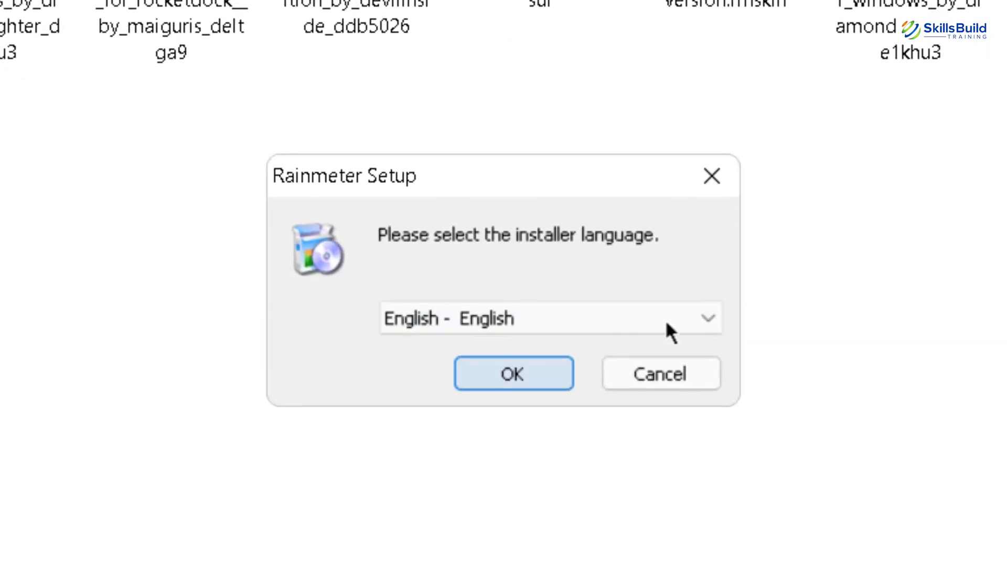
{"action": "left_click", "coordinate": [524, 382]}
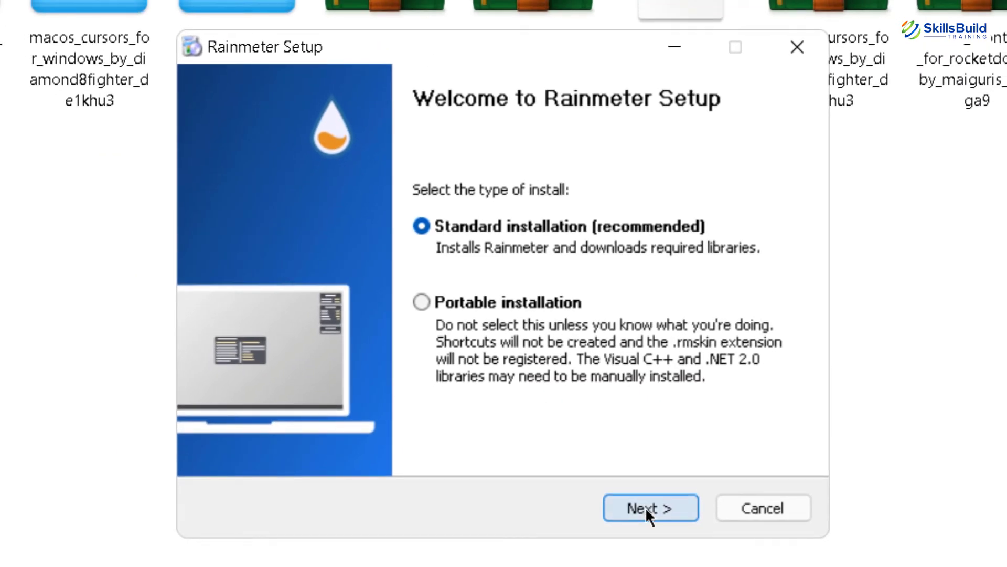
{"action": "left_click", "coordinate": [645, 507]}
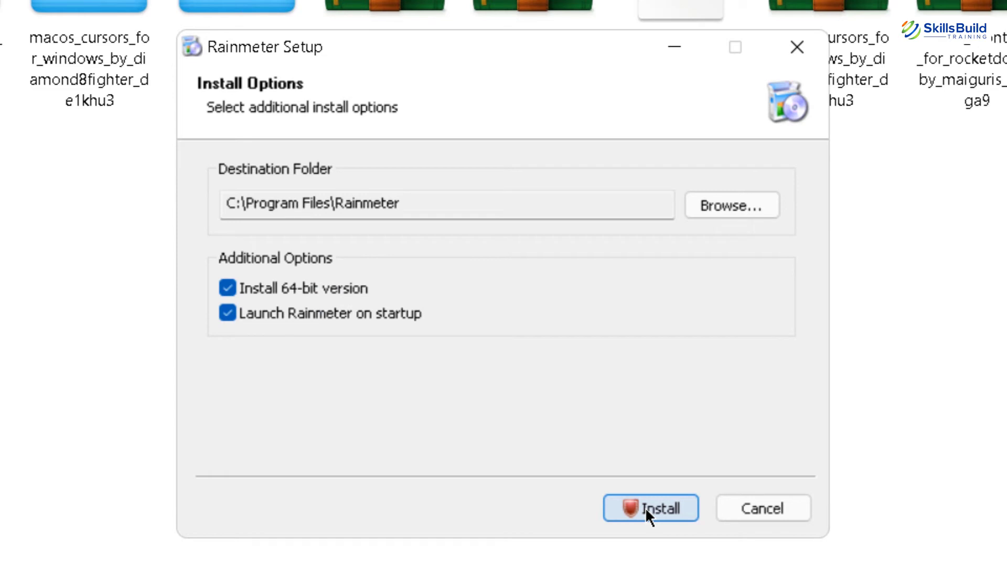
{"action": "left_click", "coordinate": [645, 507]}
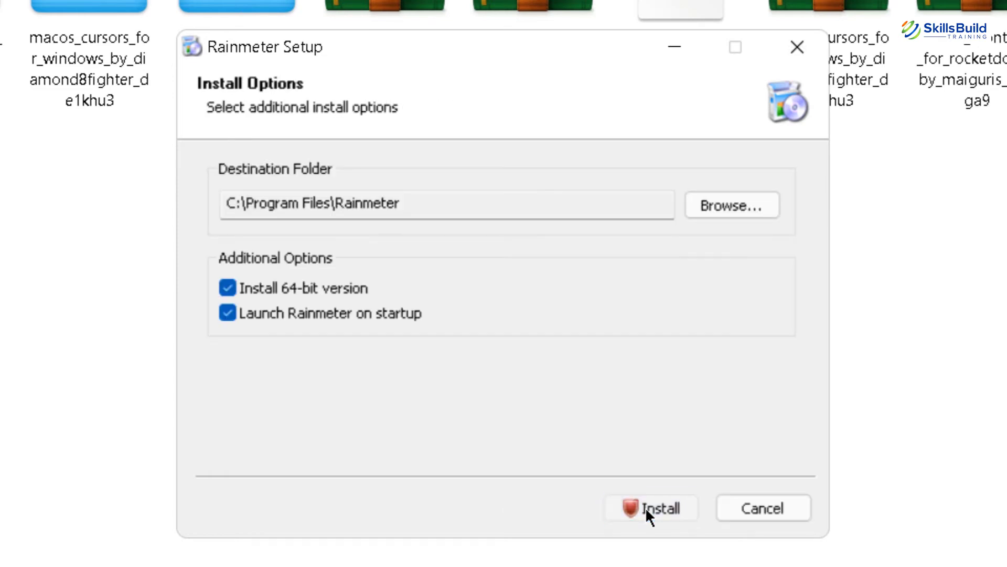
{"action": "left_click", "coordinate": [645, 507]}
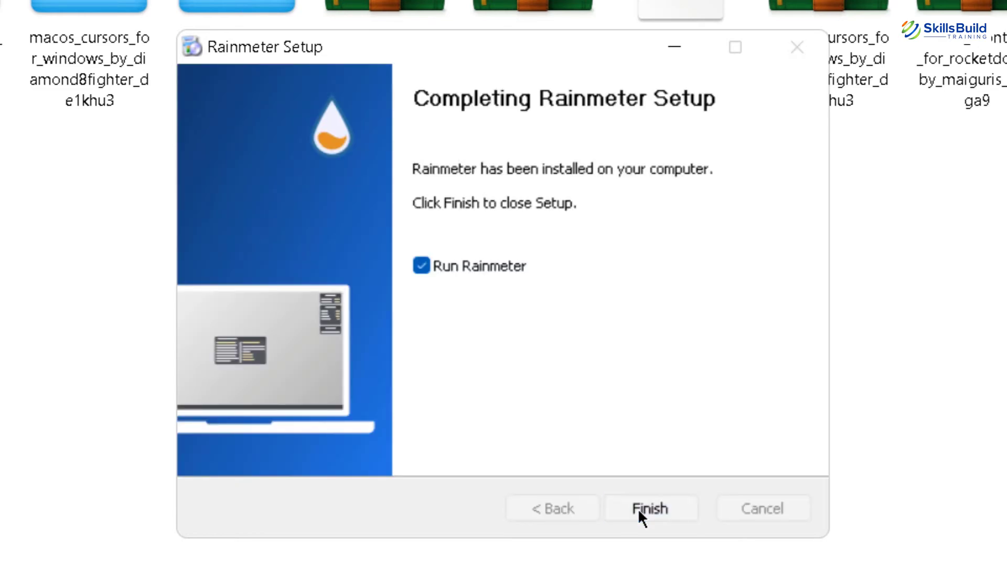
{"action": "left_click", "coordinate": [639, 508]}
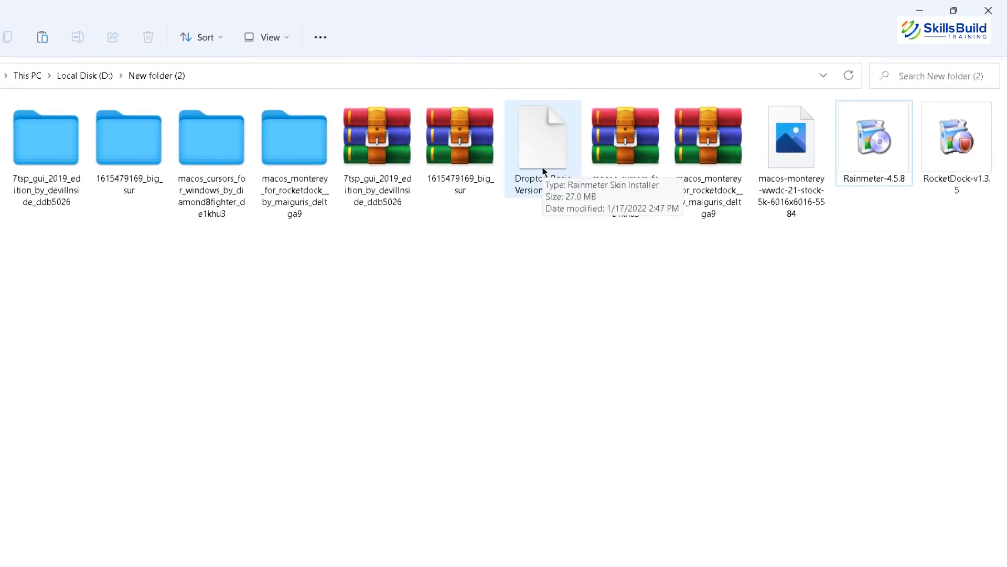
Step: Install the Droptop skin from the Droptop Basic Version.rmskin file with its included skins loaded
{"action": "left_click", "coordinate": [543, 171]}
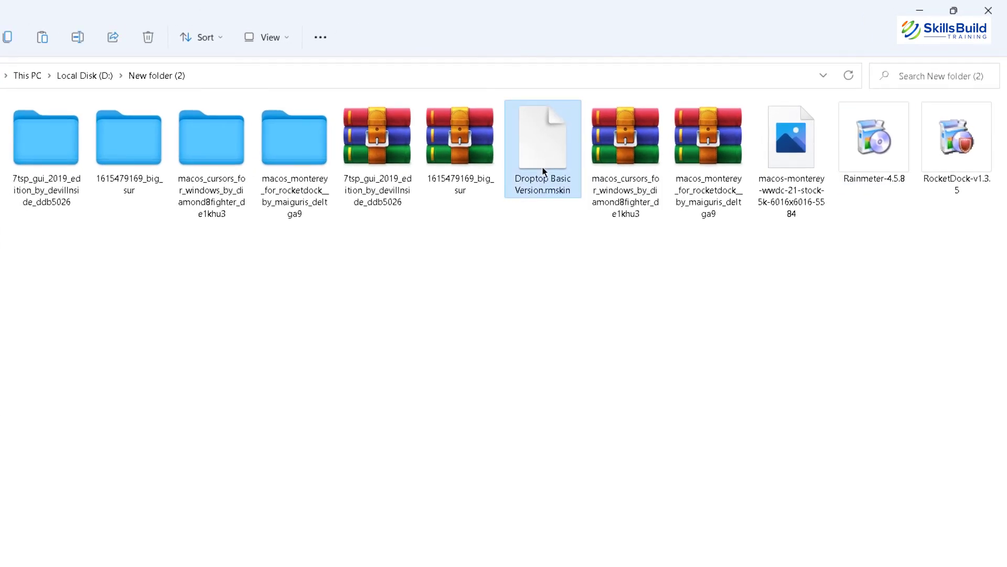
{"action": "double_click", "coordinate": [543, 171]}
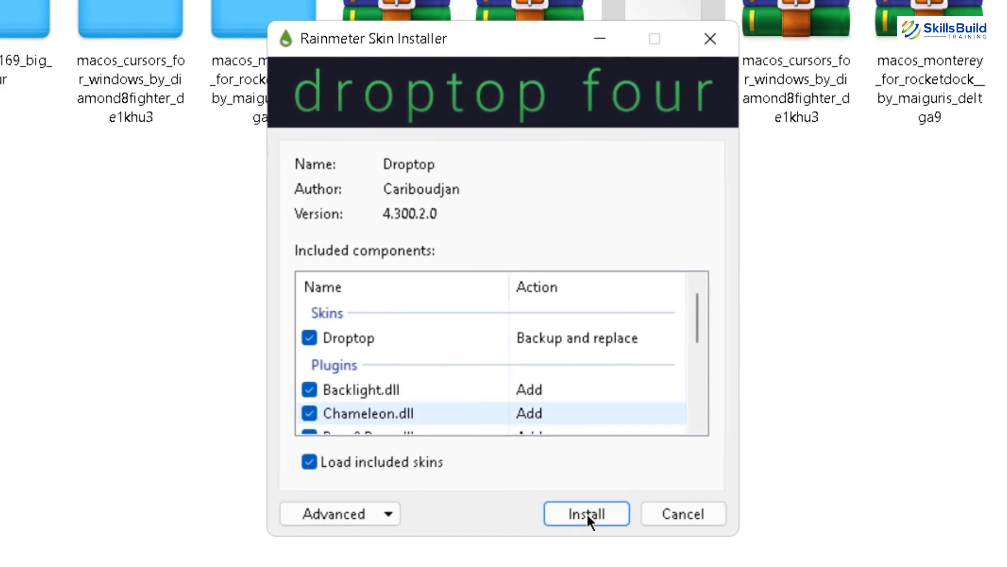
{"action": "left_click", "coordinate": [587, 515]}
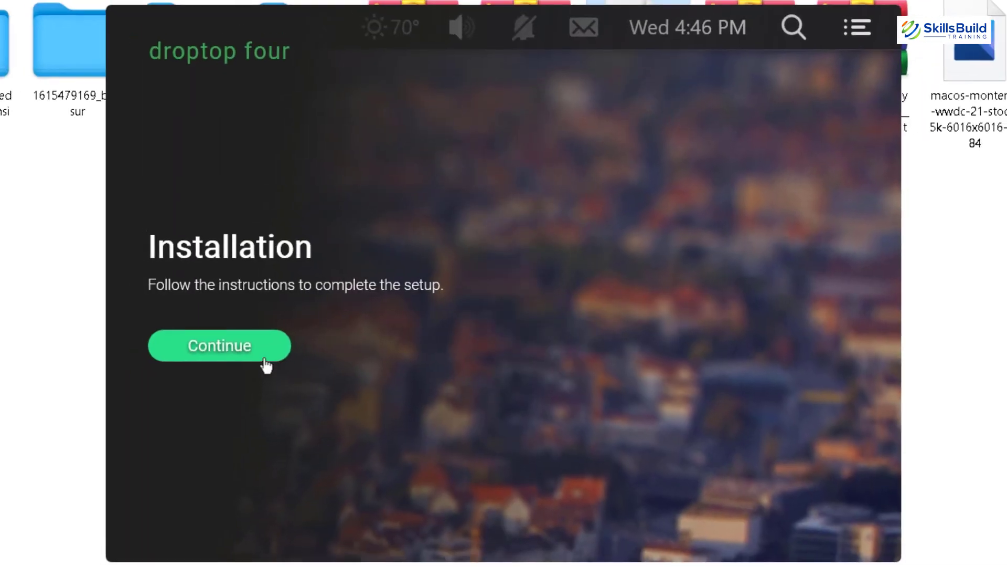
Step: Start the Droptop setup with English US as the language and choose the first of the three sample bar styles
{"action": "left_click", "coordinate": [260, 356]}
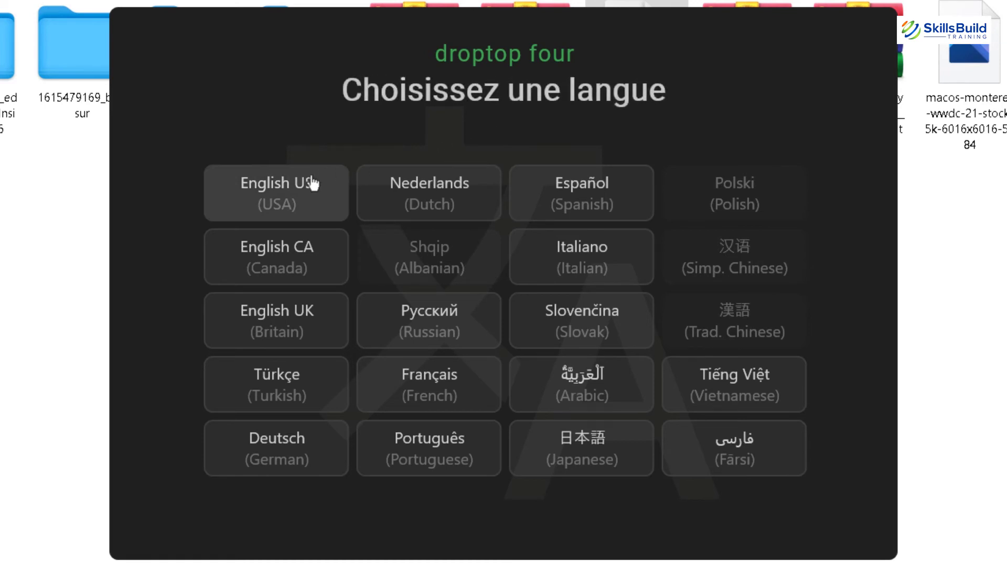
{"action": "left_click", "coordinate": [274, 197]}
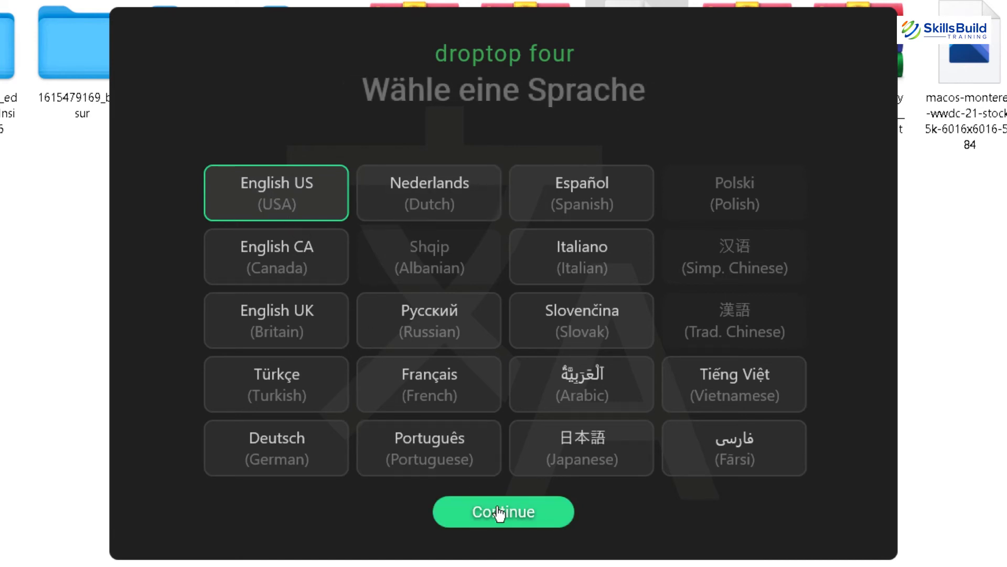
{"action": "left_click", "coordinate": [500, 512]}
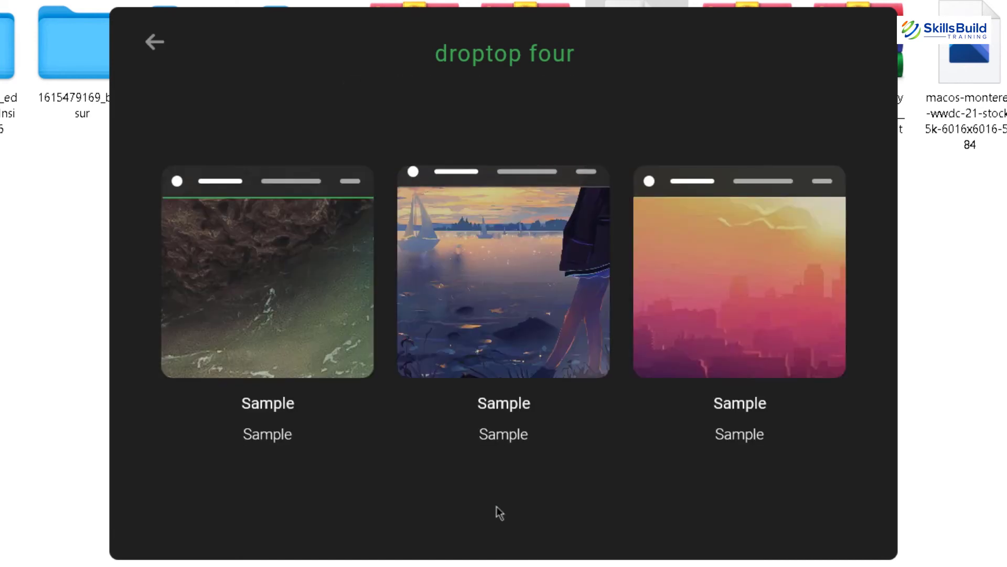
{"action": "left_click", "coordinate": [304, 285]}
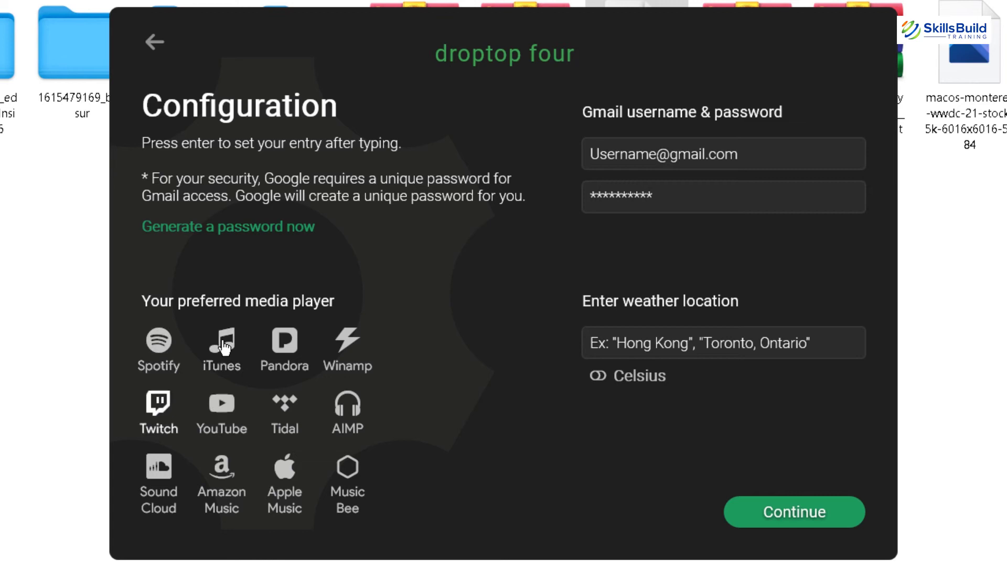
Step: Set Spotify as Droptop's preferred media player and leave the Gmail and weather location entries unfilled
{"action": "left_click", "coordinate": [158, 466]}
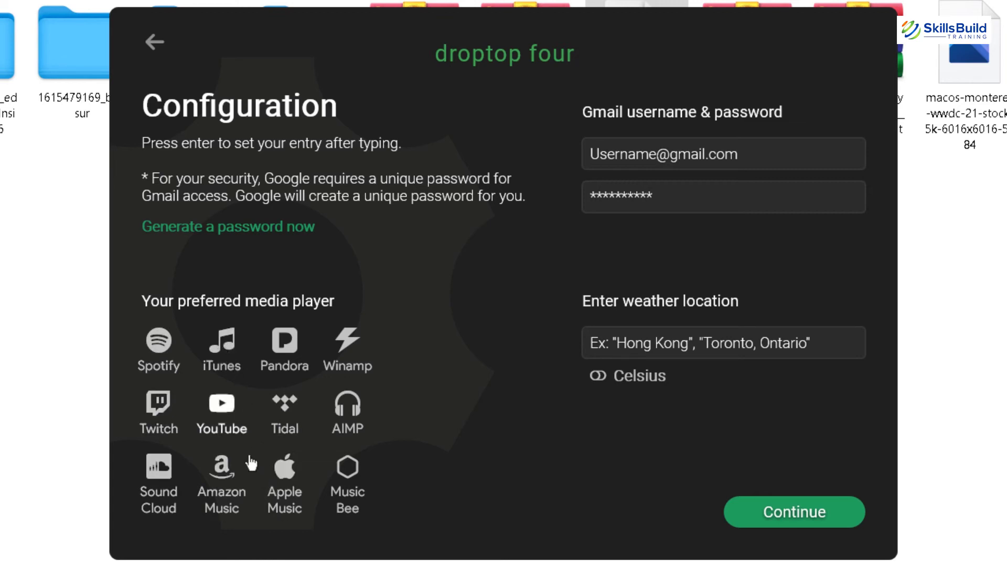
{"action": "left_click", "coordinate": [160, 358]}
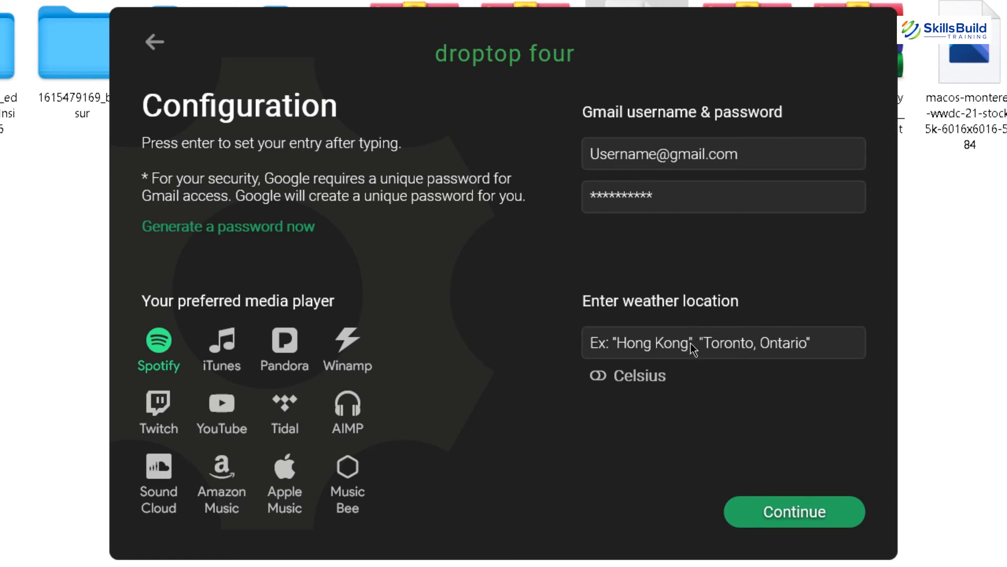
{"action": "left_click", "coordinate": [793, 513]}
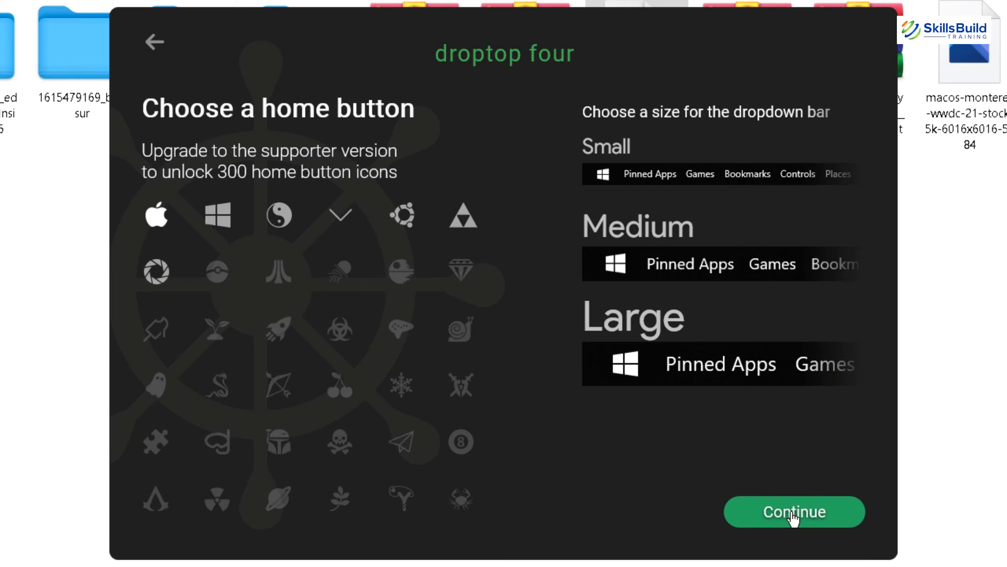
Step: Choose the Apple logo as Droptop's home button and Medium as the dropdown bar size
{"action": "left_click", "coordinate": [157, 216]}
{"action": "left_click", "coordinate": [647, 168]}
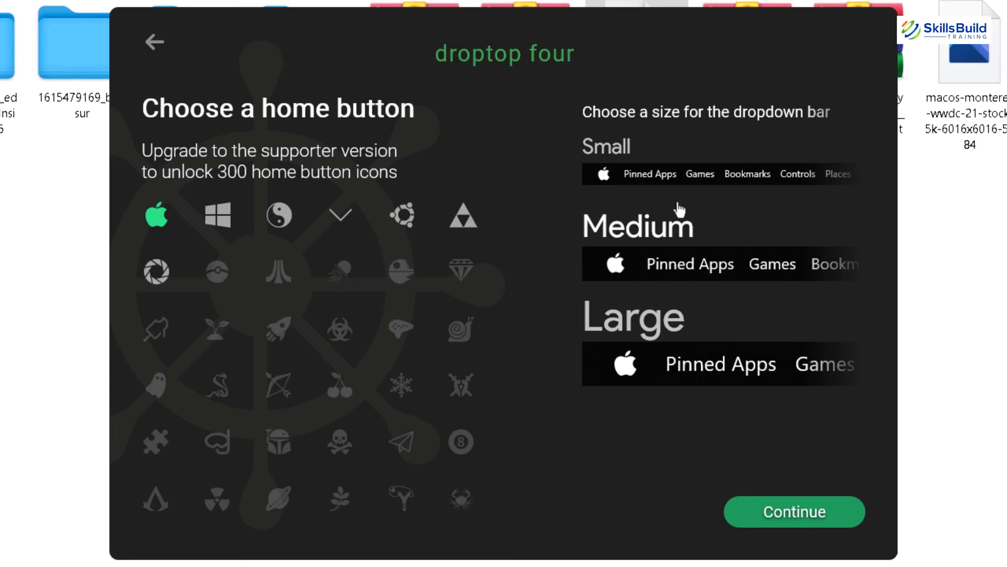
{"action": "left_click", "coordinate": [651, 264]}
{"action": "left_click", "coordinate": [651, 264]}
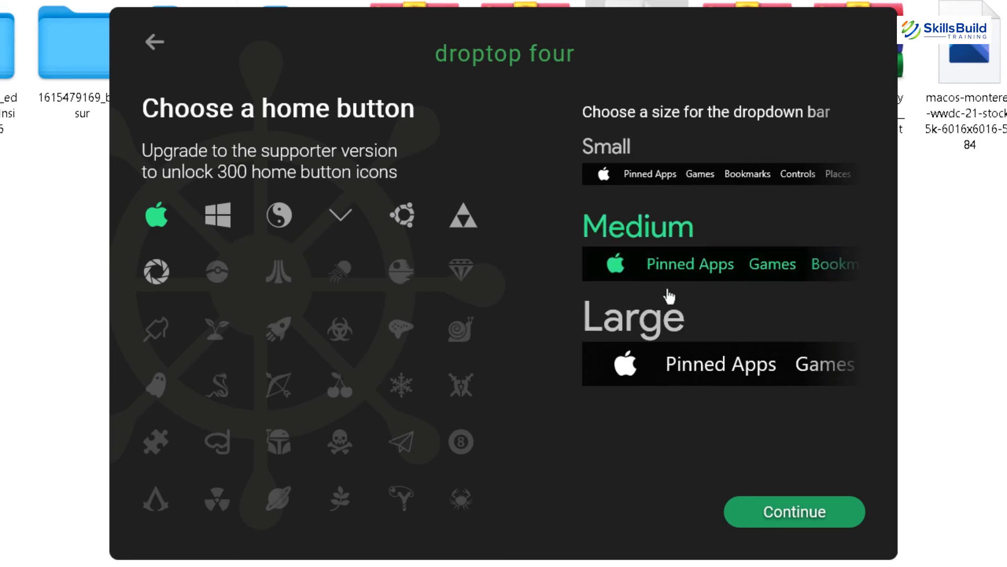
{"action": "left_click", "coordinate": [795, 513]}
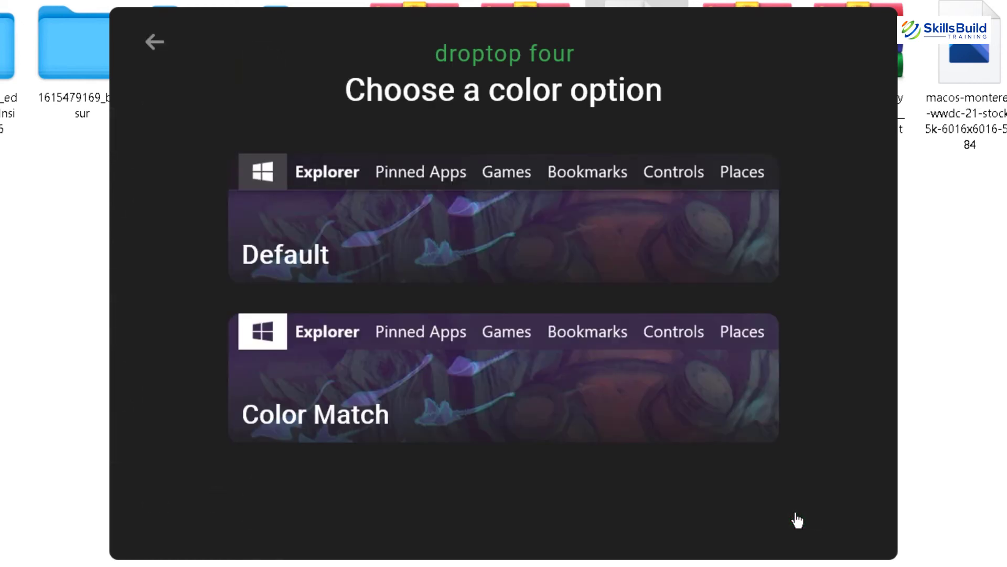
Step: Choose the Default color option for Droptop and postpone the supporter version upgrade
{"action": "left_click", "coordinate": [341, 259]}
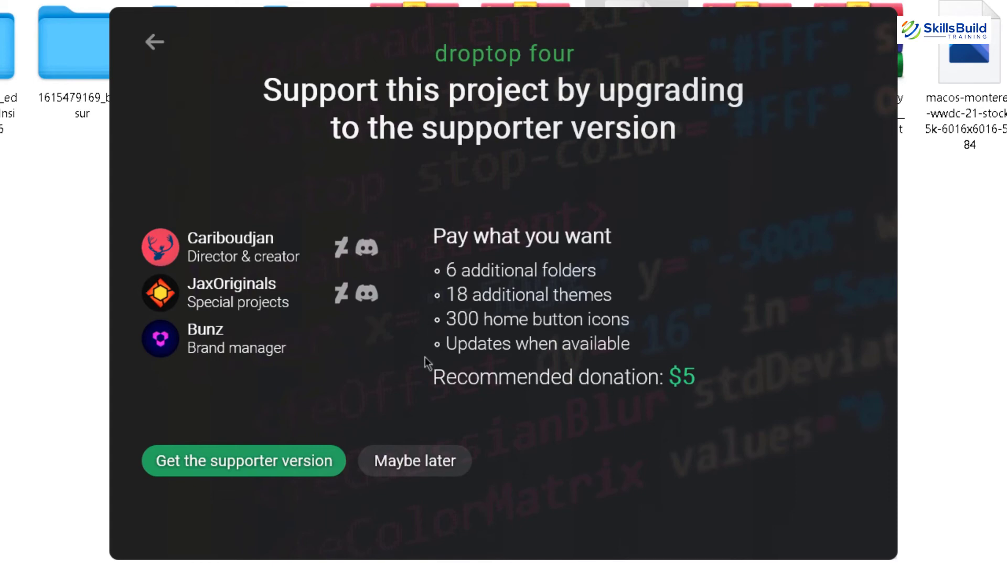
{"action": "left_click", "coordinate": [407, 465]}
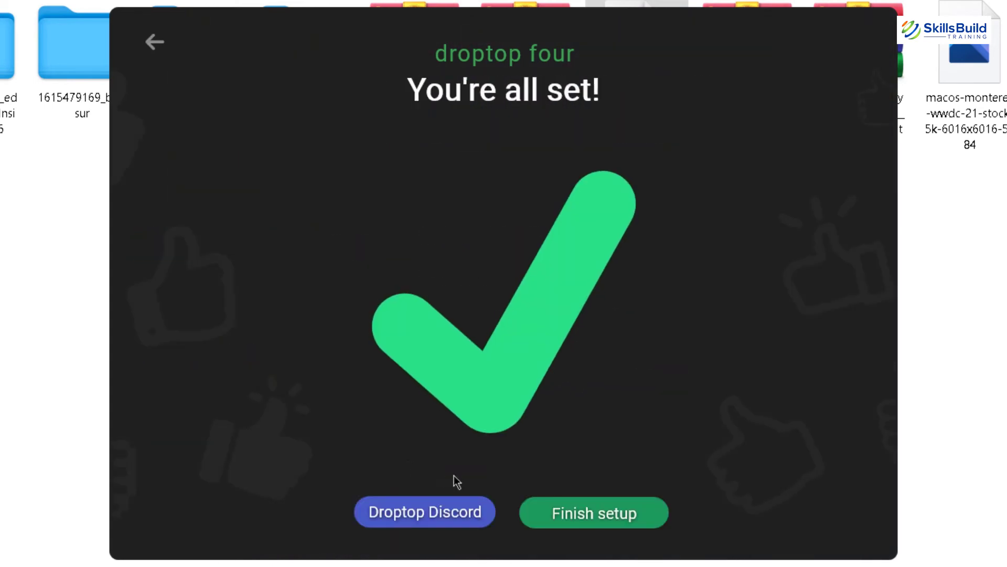
Step: Finish the Droptop setup and skip its tutorial tips
{"action": "left_click", "coordinate": [597, 520]}
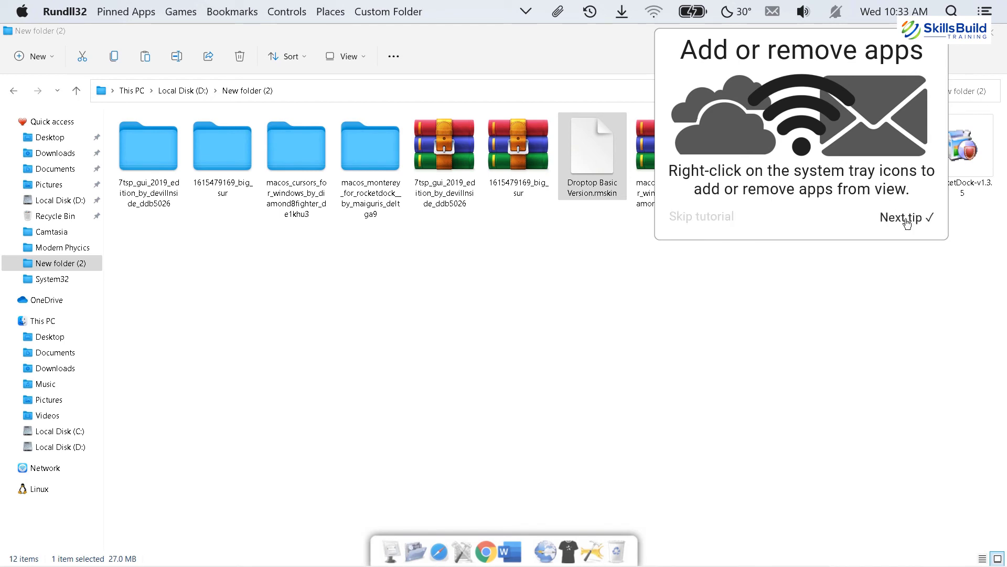
{"action": "left_click", "coordinate": [719, 221]}
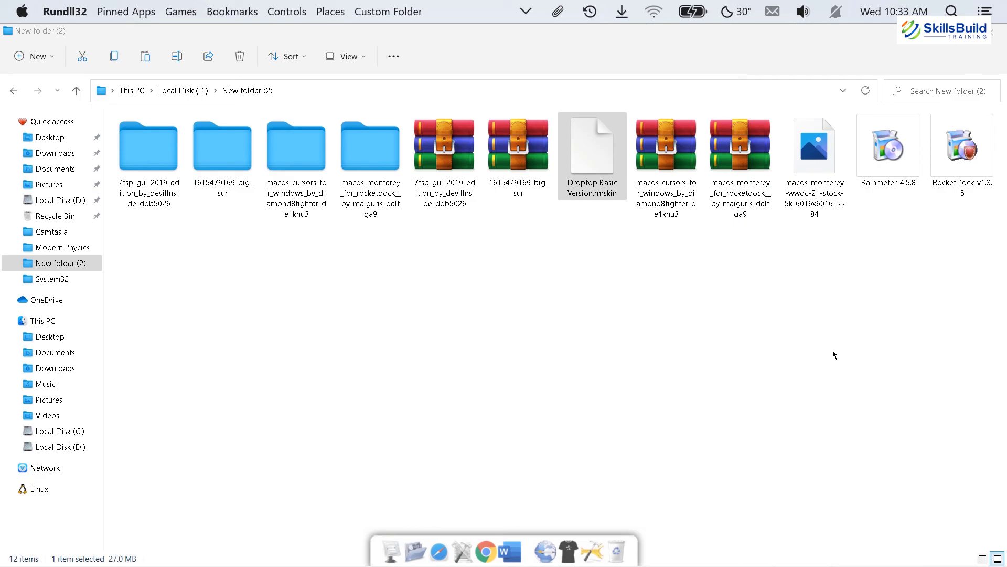
{"action": "key", "text": "super+d"}
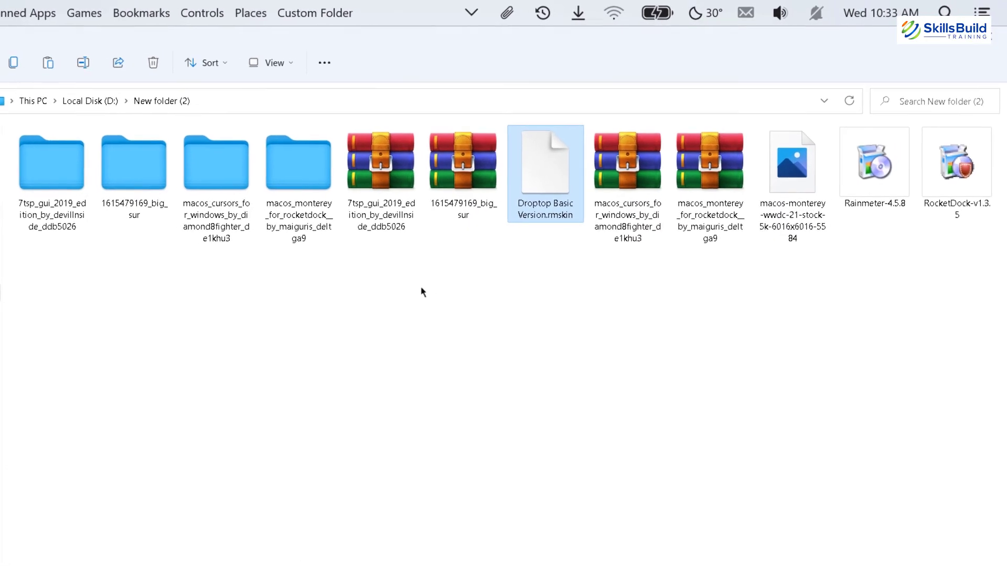
Step: Set the macos-monterey-wwdc-21-stock-5k image as the desktop background and close both the picture and its folder
{"action": "double_click", "coordinate": [791, 185]}
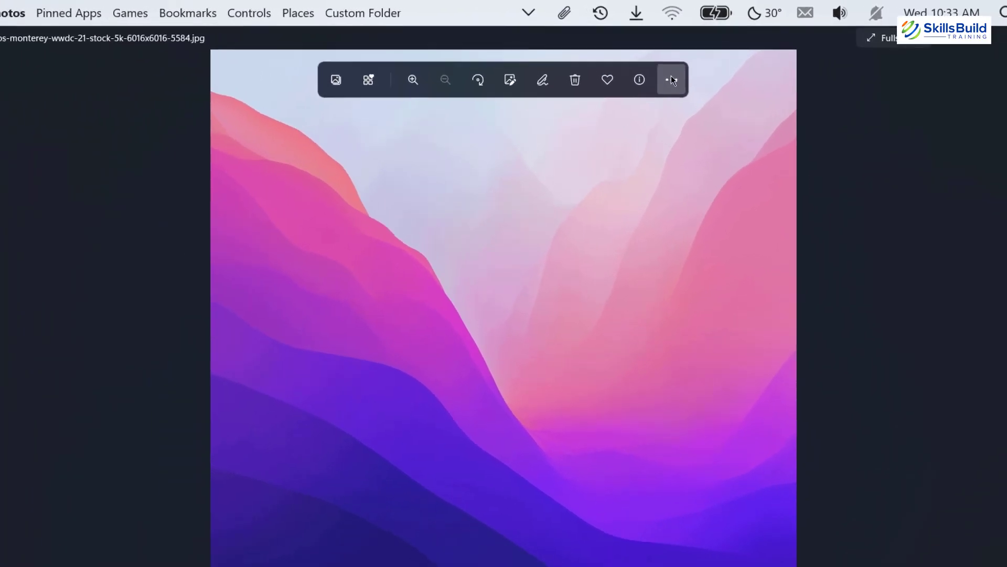
{"action": "left_click", "coordinate": [672, 80]}
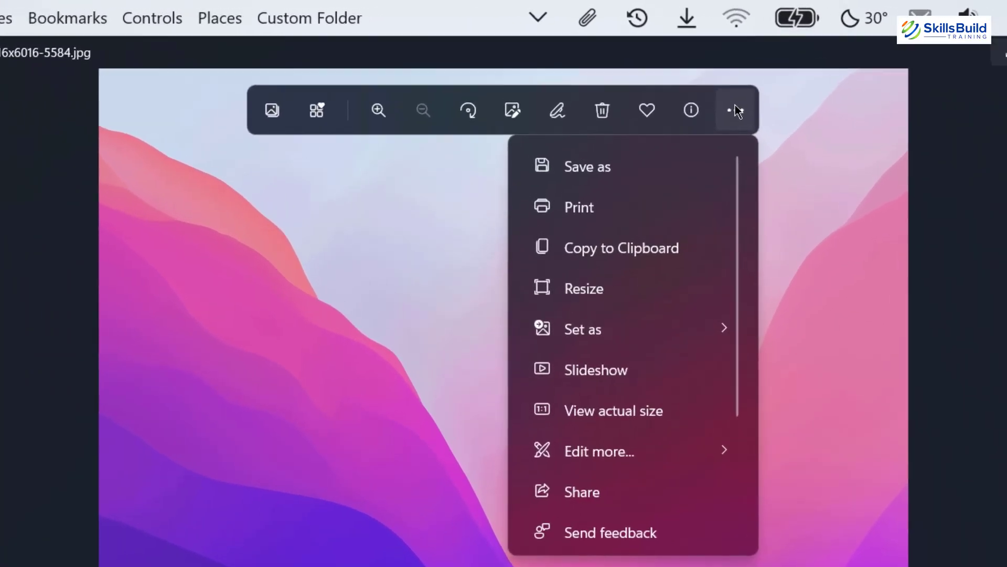
{"action": "mouse_move", "coordinate": [654, 333]}
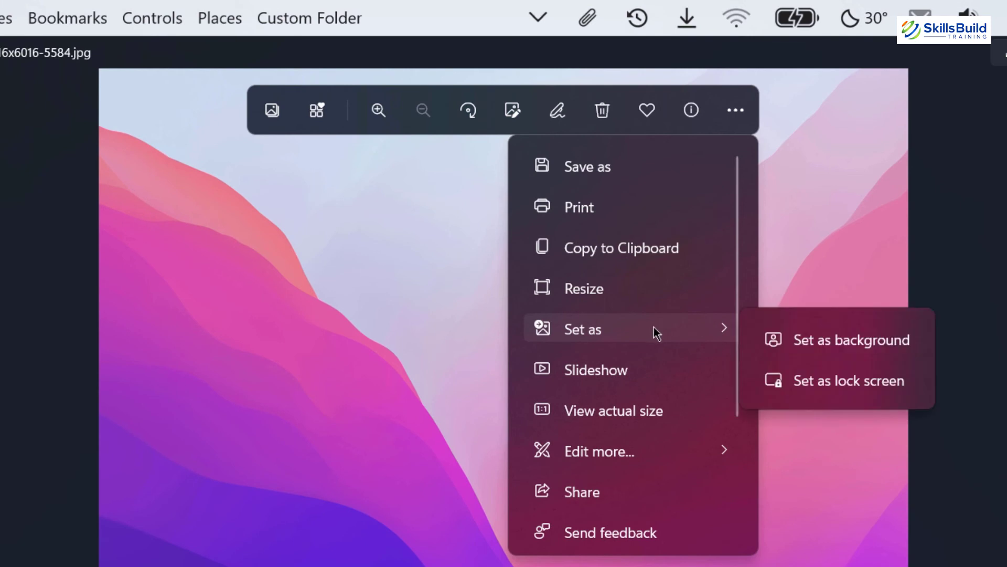
{"action": "left_click", "coordinate": [815, 341]}
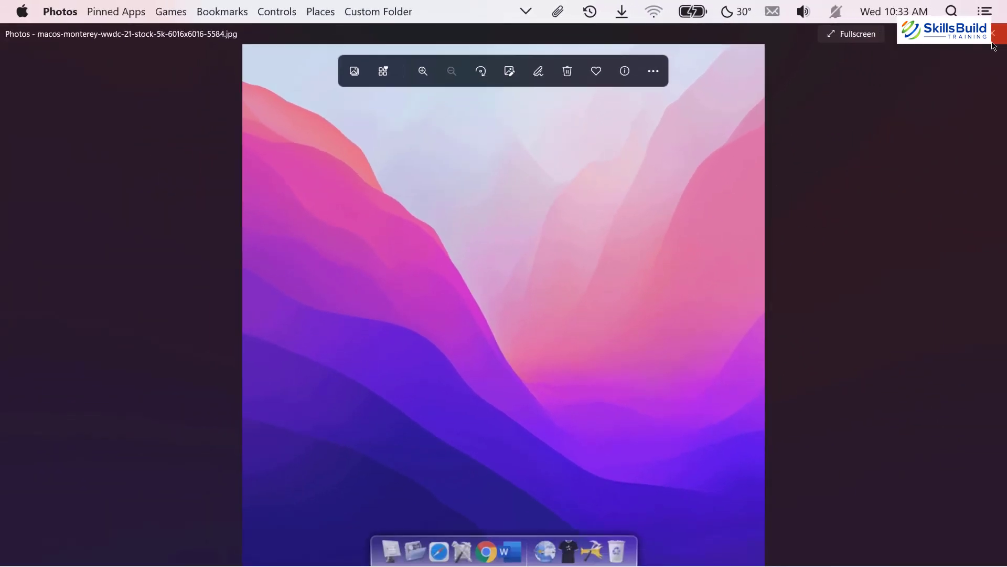
{"action": "left_click", "coordinate": [993, 32]}
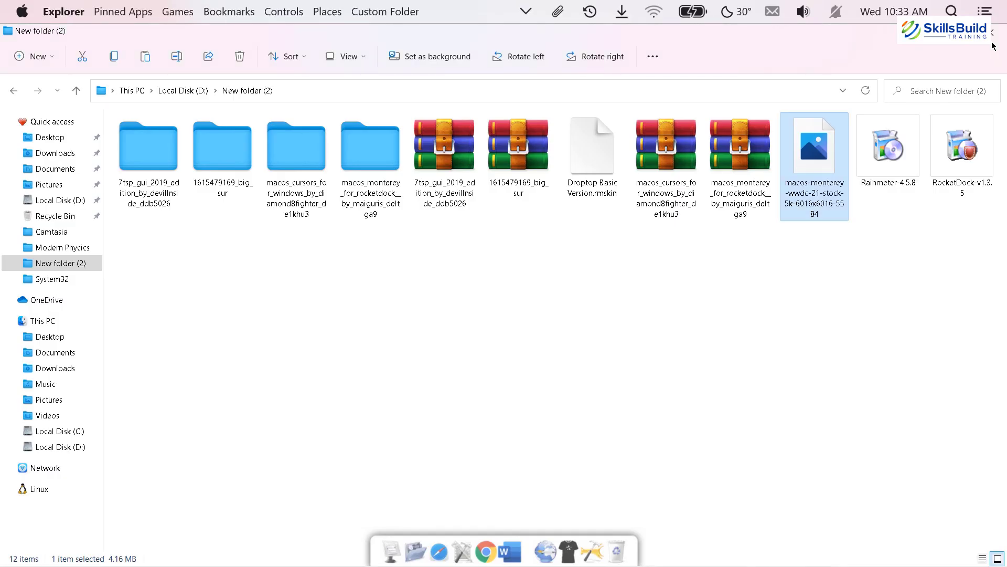
{"action": "left_click", "coordinate": [993, 32]}
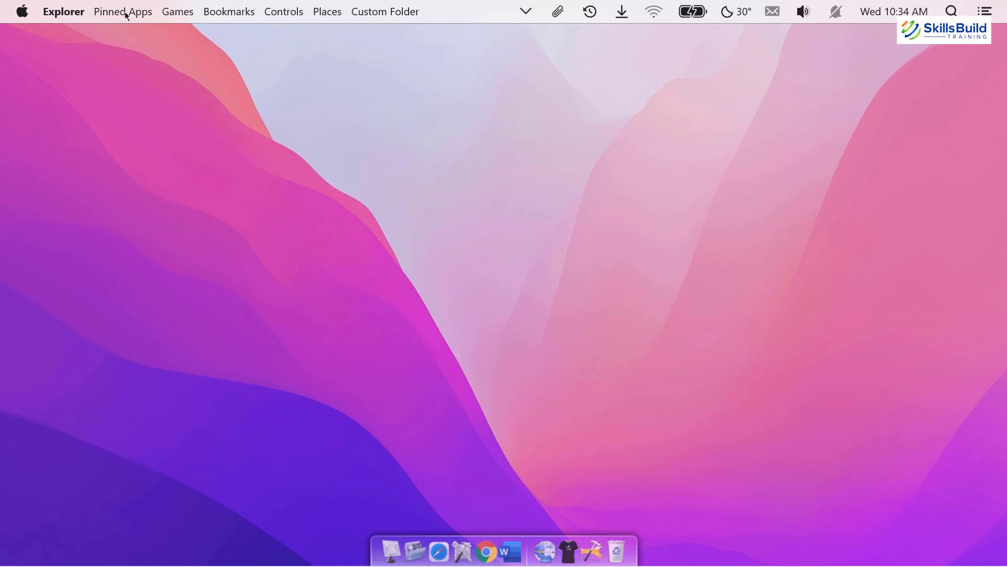
Step: Apply the Color Match theme to the Droptop bar
{"action": "left_click", "coordinate": [30, 13]}
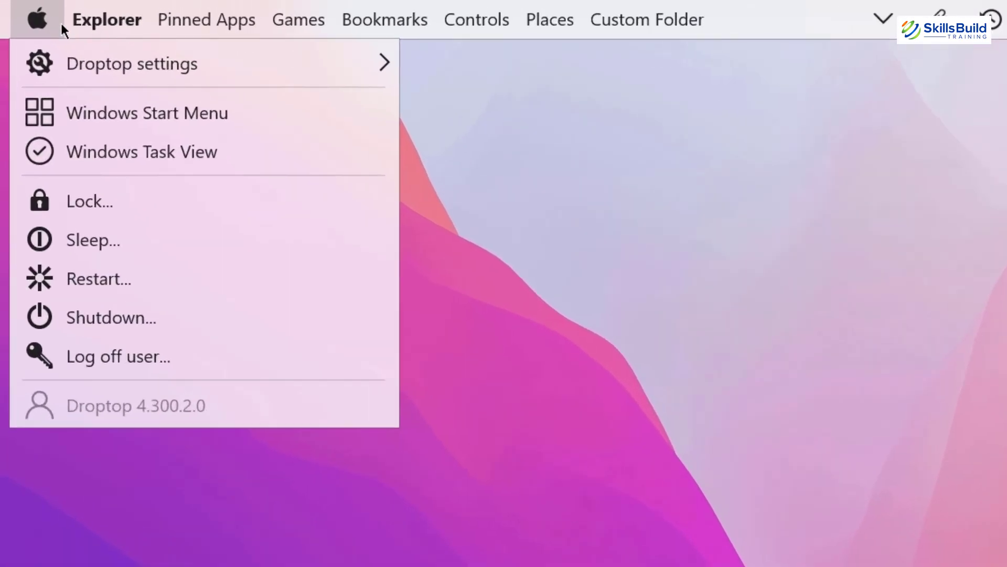
{"action": "mouse_move", "coordinate": [134, 75]}
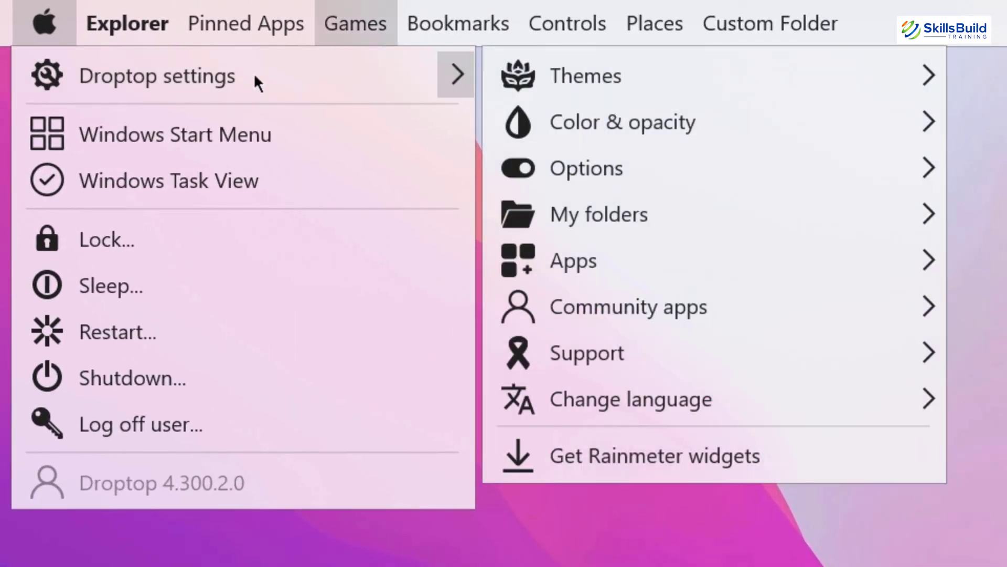
{"action": "mouse_move", "coordinate": [578, 68]}
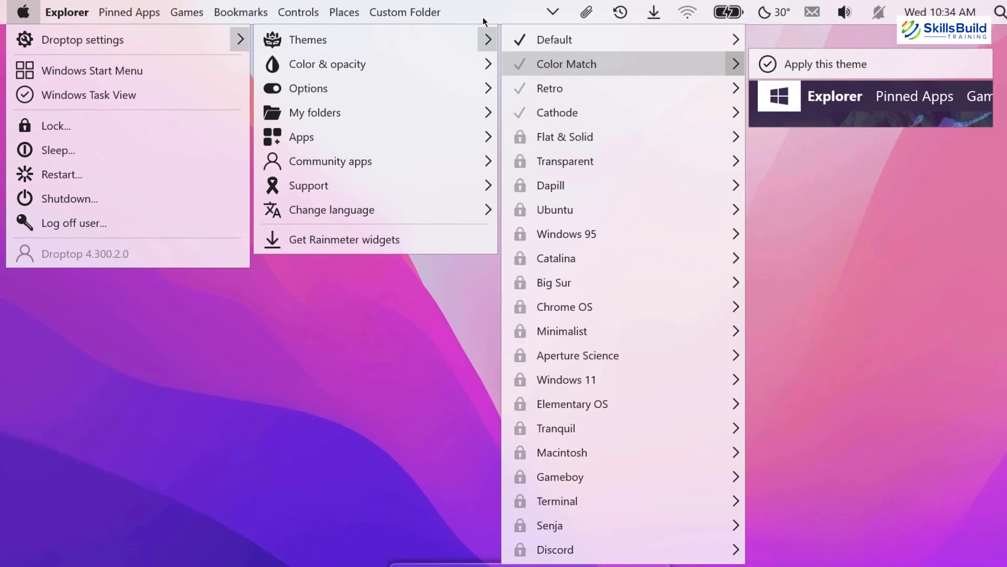
{"action": "left_click", "coordinate": [795, 65]}
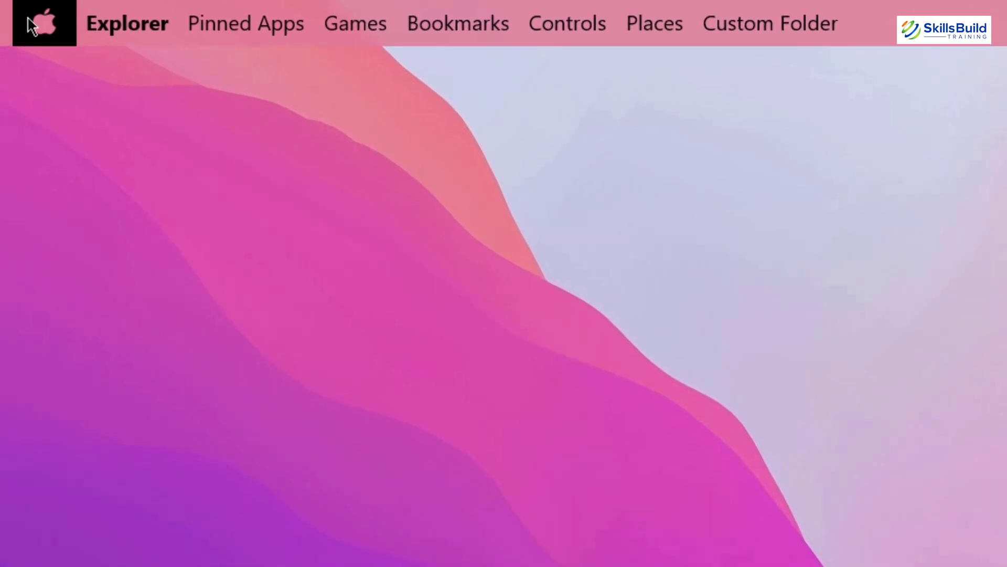
Step: Review the Color & opacity, Options and Change language choices in the Droptop settings
{"action": "left_click", "coordinate": [21, 13]}
{"action": "mouse_move", "coordinate": [67, 52]}
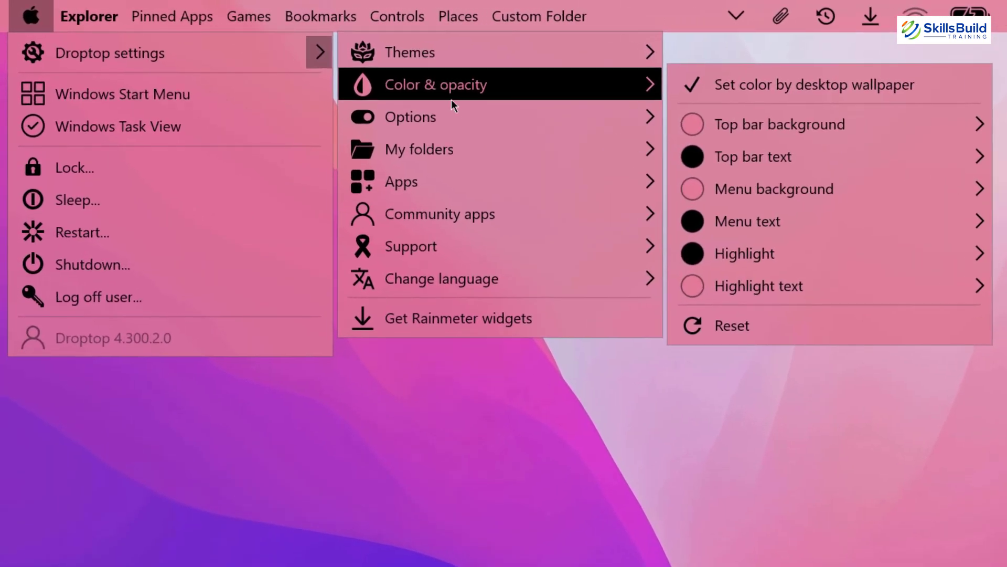
{"action": "mouse_move", "coordinate": [403, 93]}
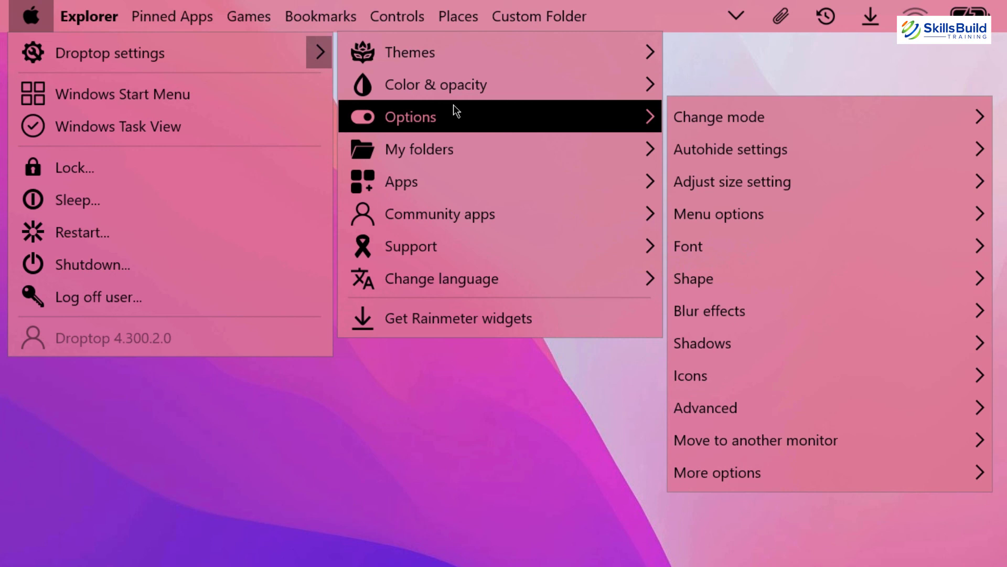
{"action": "mouse_move", "coordinate": [454, 283]}
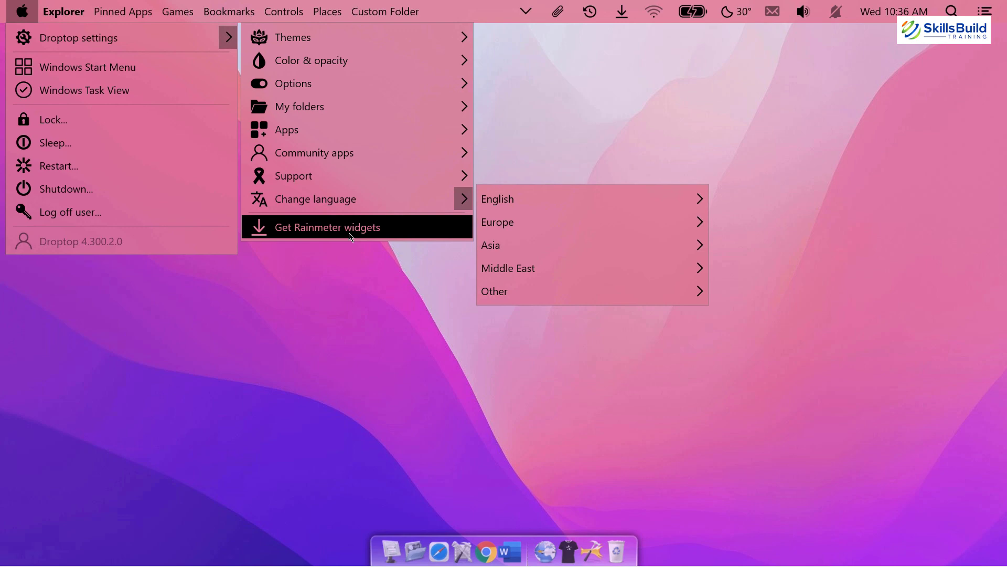
{"action": "left_click", "coordinate": [371, 329]}
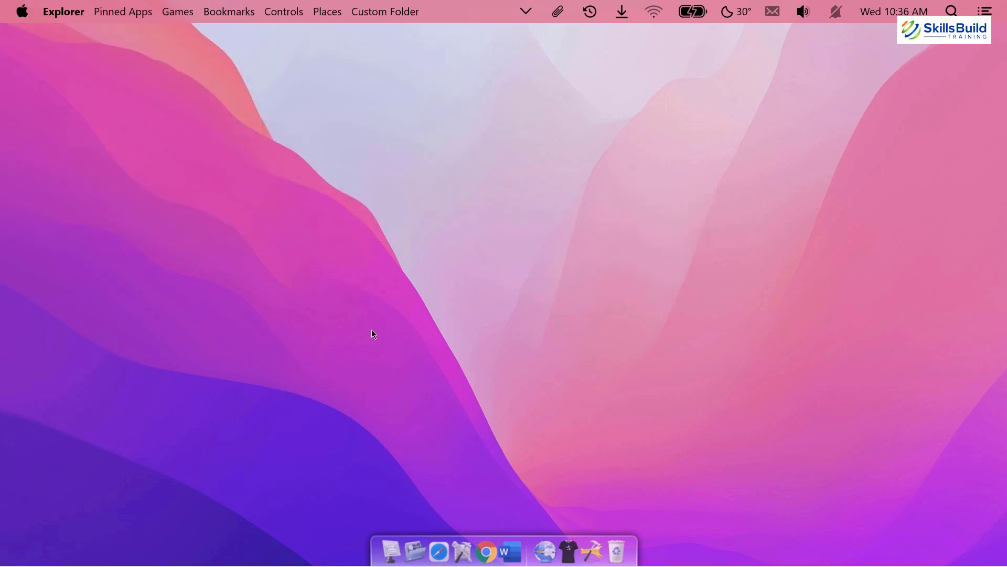
Step: Search Windows for the restore point settings and launch System Restore from System Protection
{"action": "key", "text": "super"}
{"action": "type", "text": "rest"}
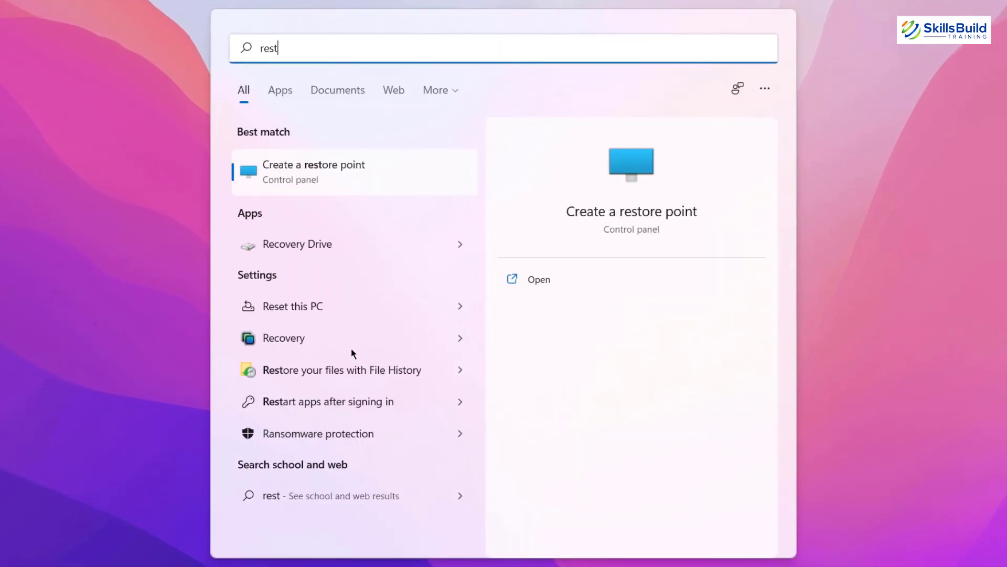
{"action": "left_click", "coordinate": [316, 175]}
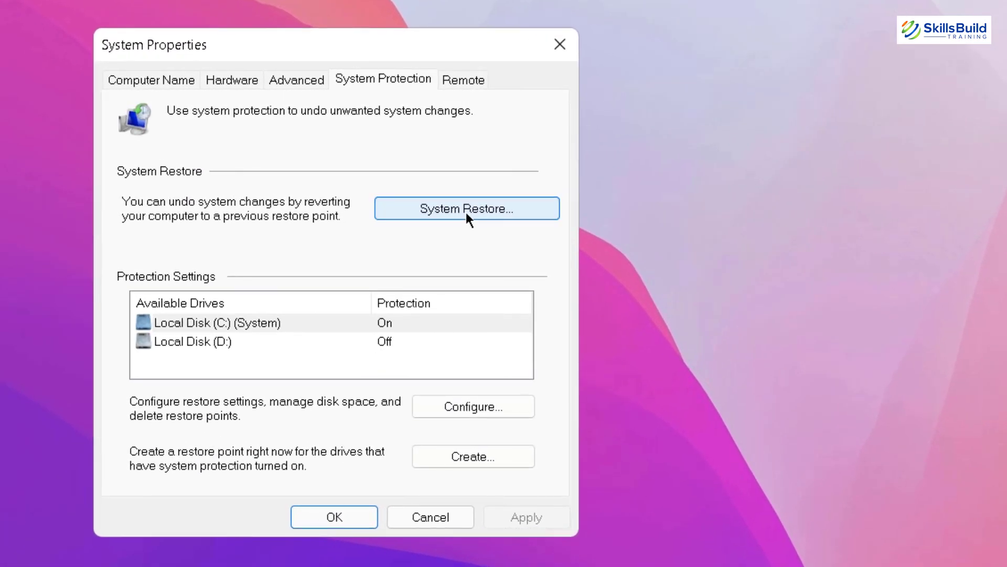
{"action": "left_click", "coordinate": [465, 210]}
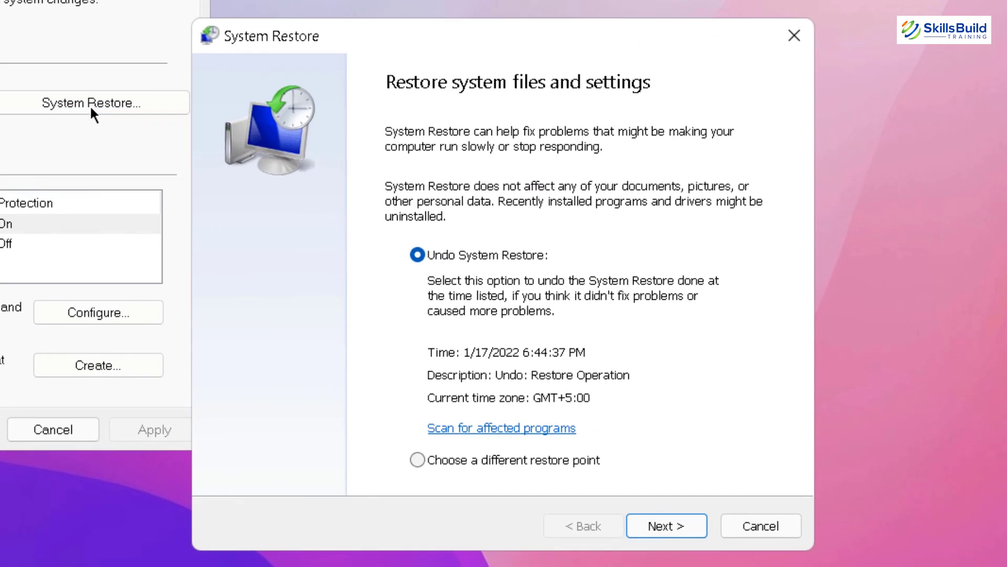
Step: Choose a different restore point, select the manual "Before Customization" entry of 1/17/2022 6:14:40 PM, and proceed to the confirmation
{"action": "left_click", "coordinate": [489, 462]}
{"action": "left_click", "coordinate": [666, 529]}
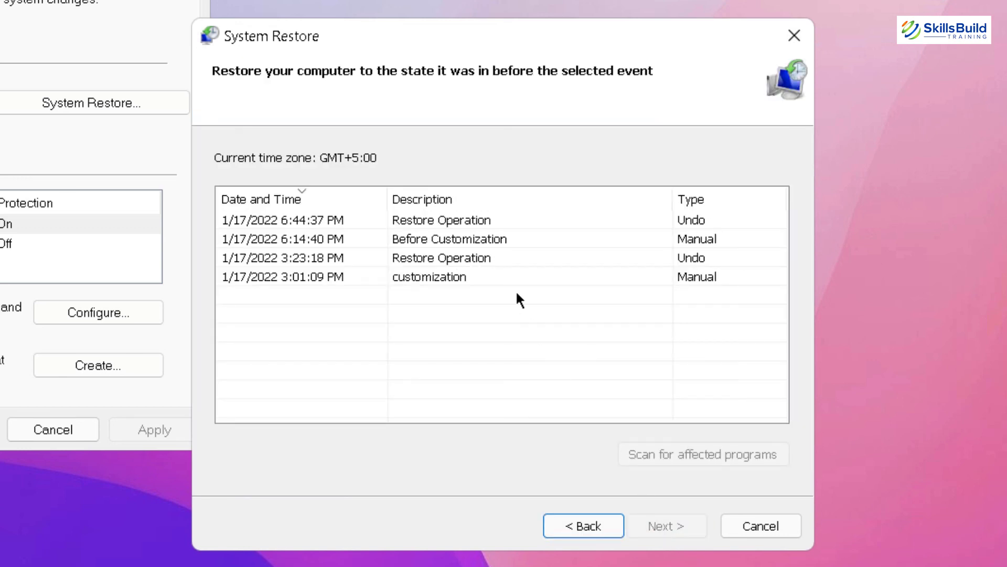
{"action": "left_click", "coordinate": [439, 242]}
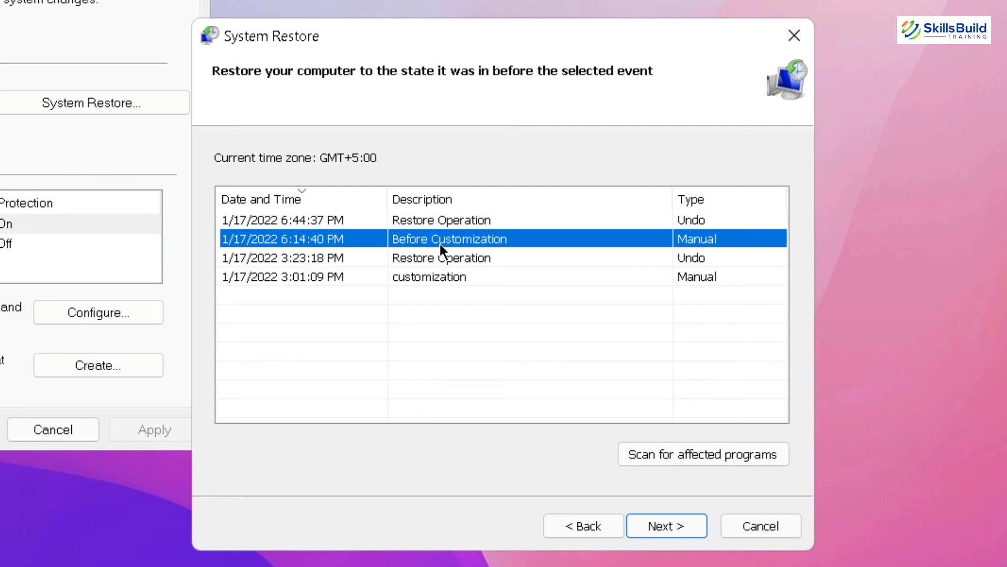
{"action": "left_click", "coordinate": [659, 524]}
{"action": "left_click", "coordinate": [660, 527]}
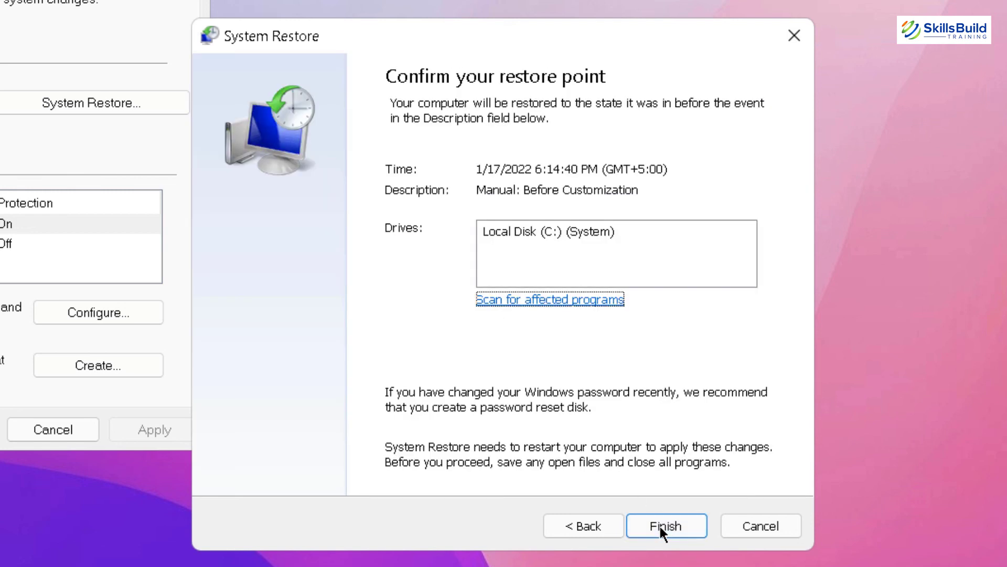